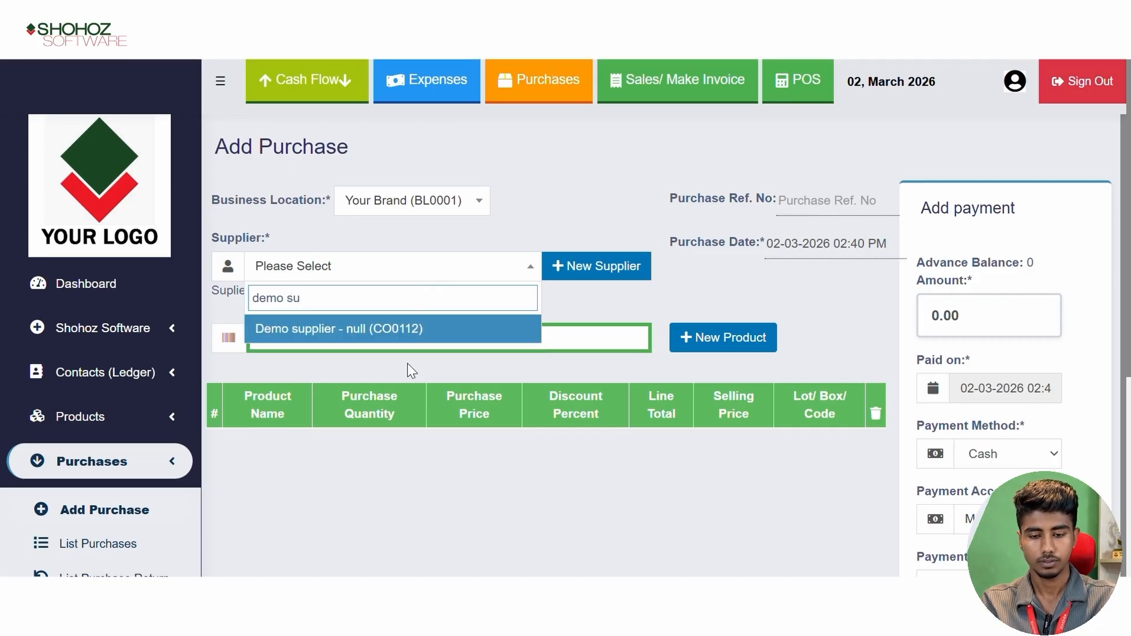
Choose Demo supplier as the supplier and add the products monitor, coca cola and potato chips to the purchase
click(422, 341)
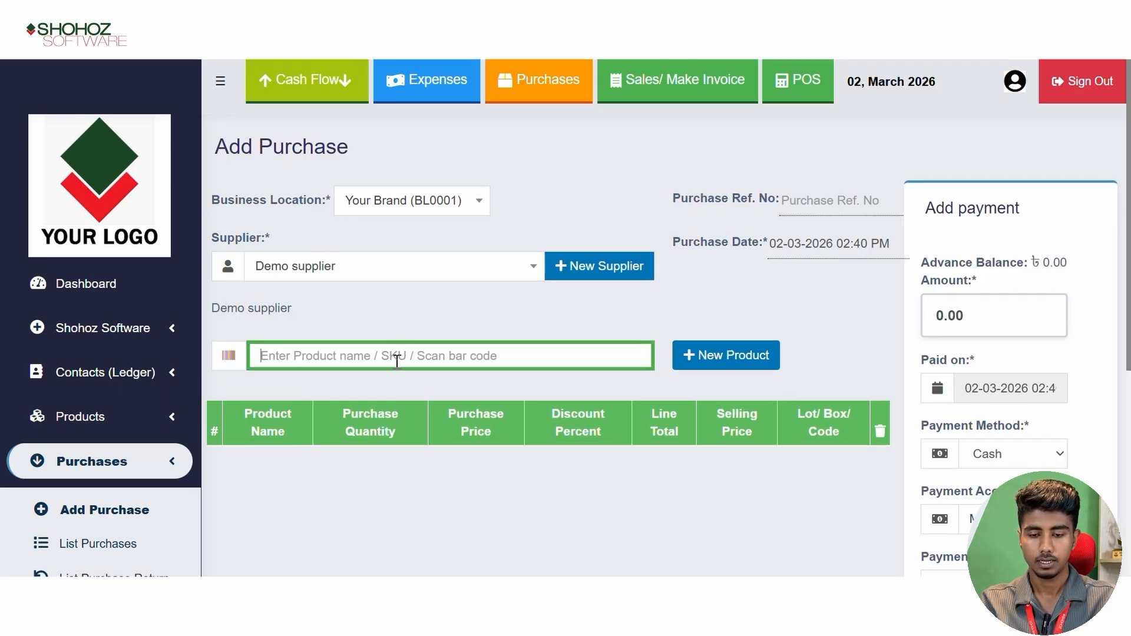
text(00)
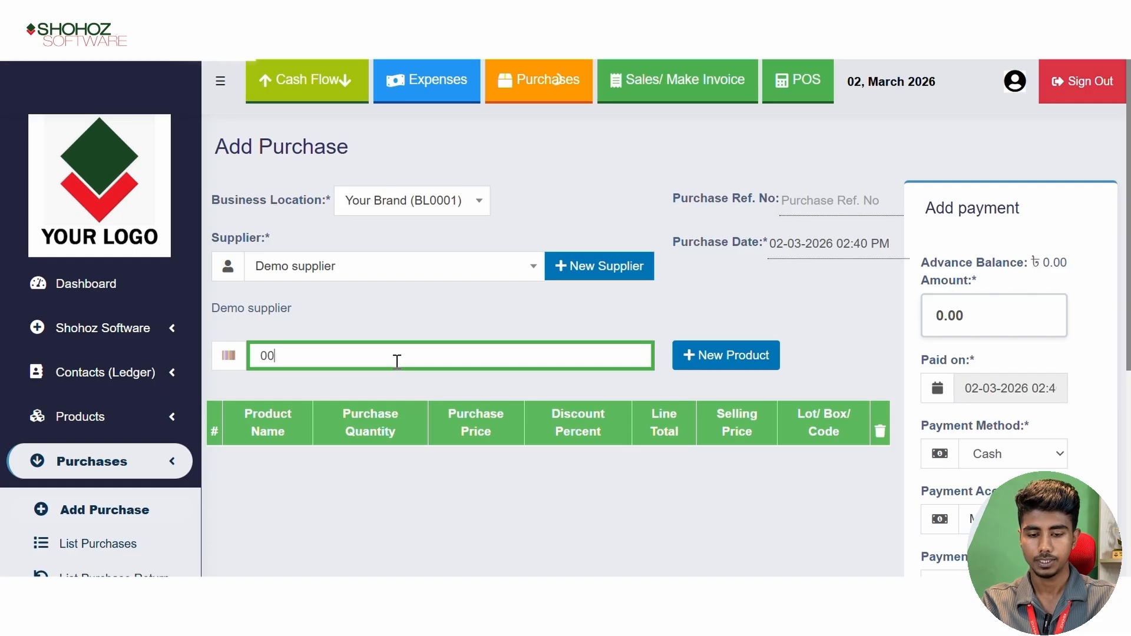
click(381, 392)
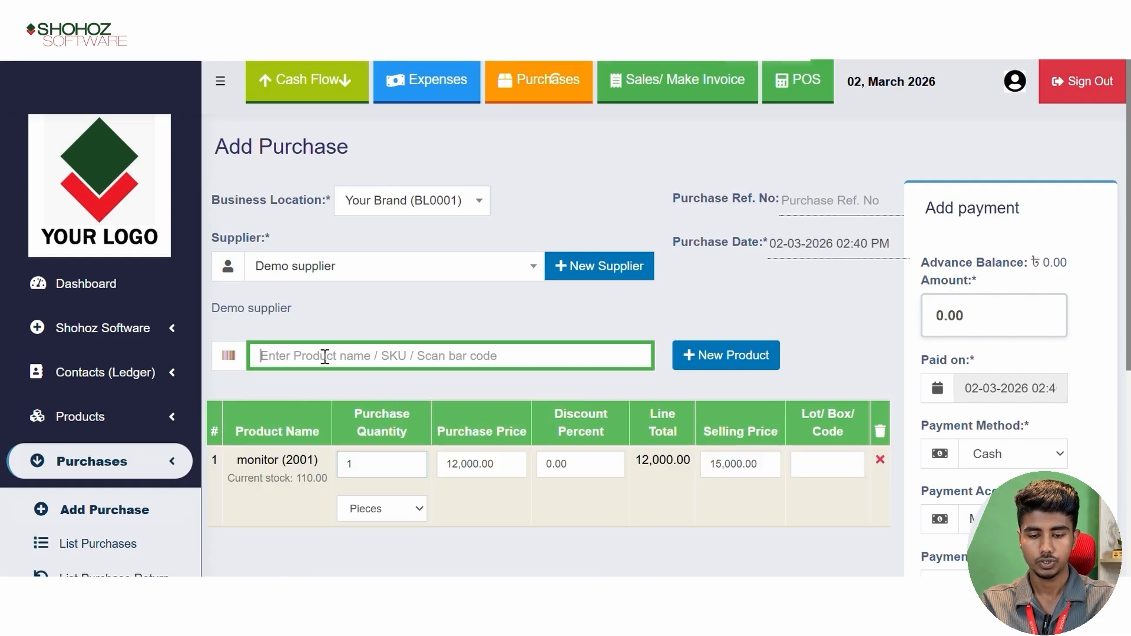
text(00)
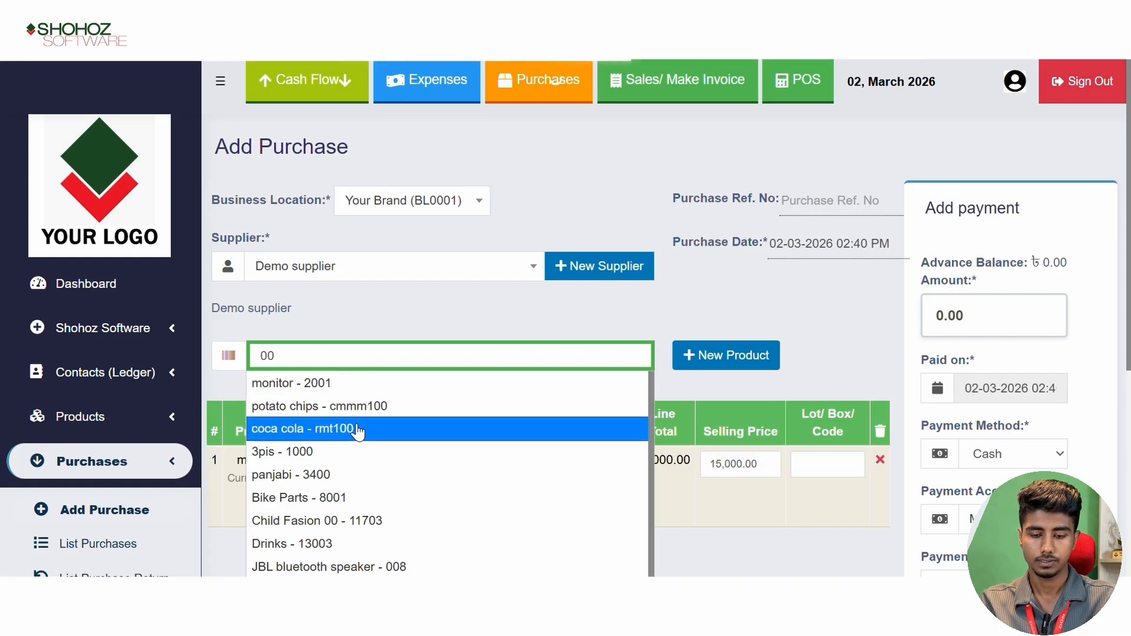
click(358, 430)
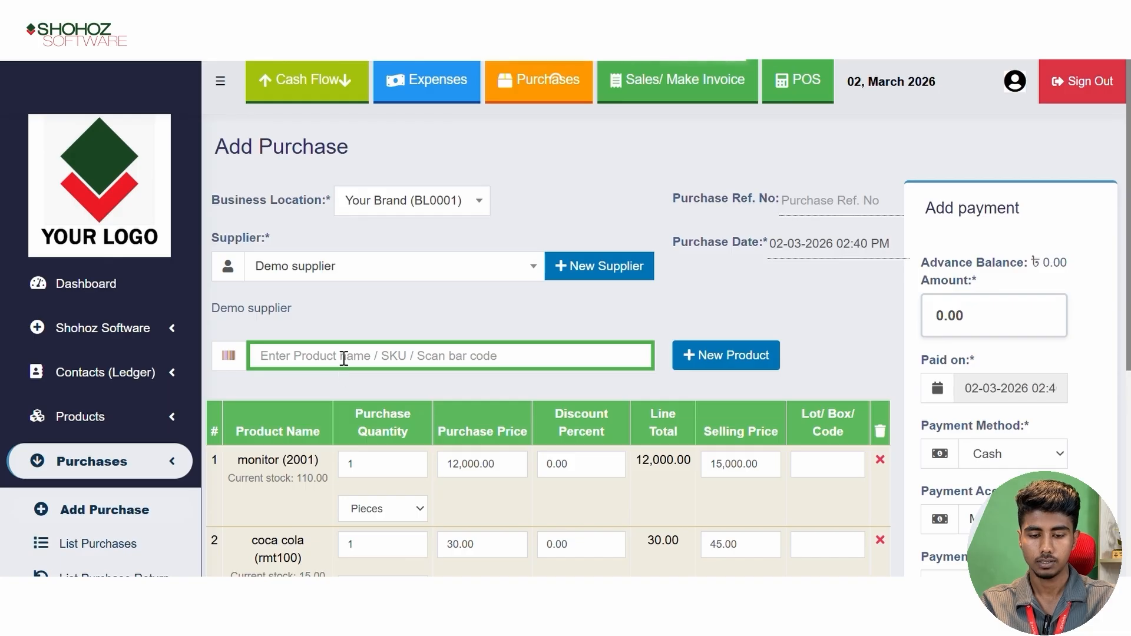
text(00)
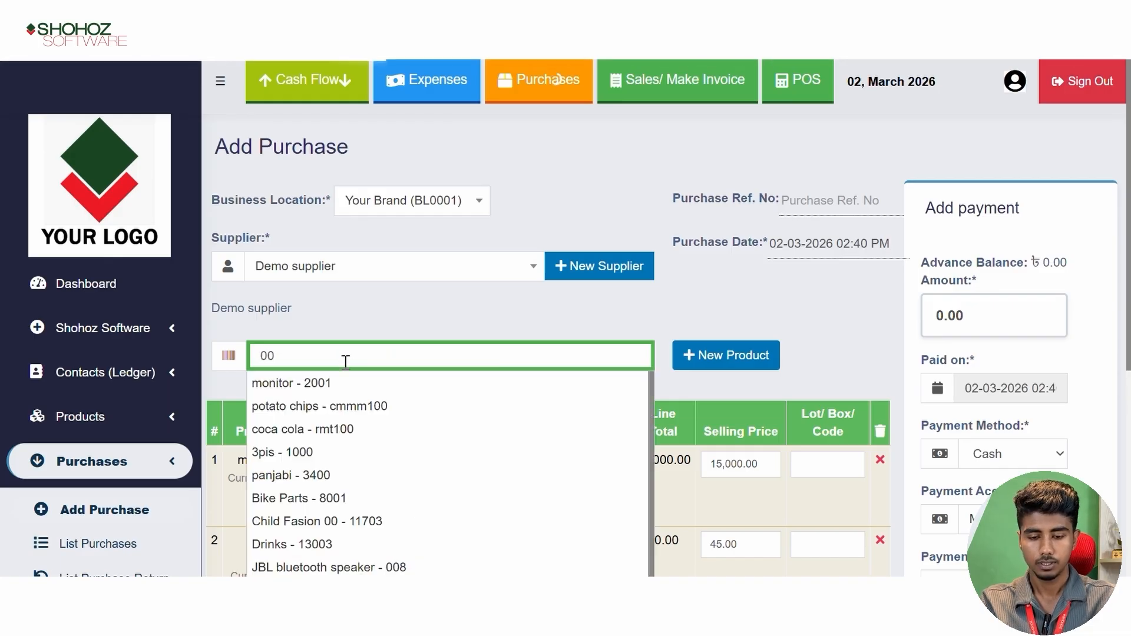
click(340, 405)
Set the purchase quantity of monitor, coca cola and potato chips to 5 each
scroll(416, 316, up, 3)
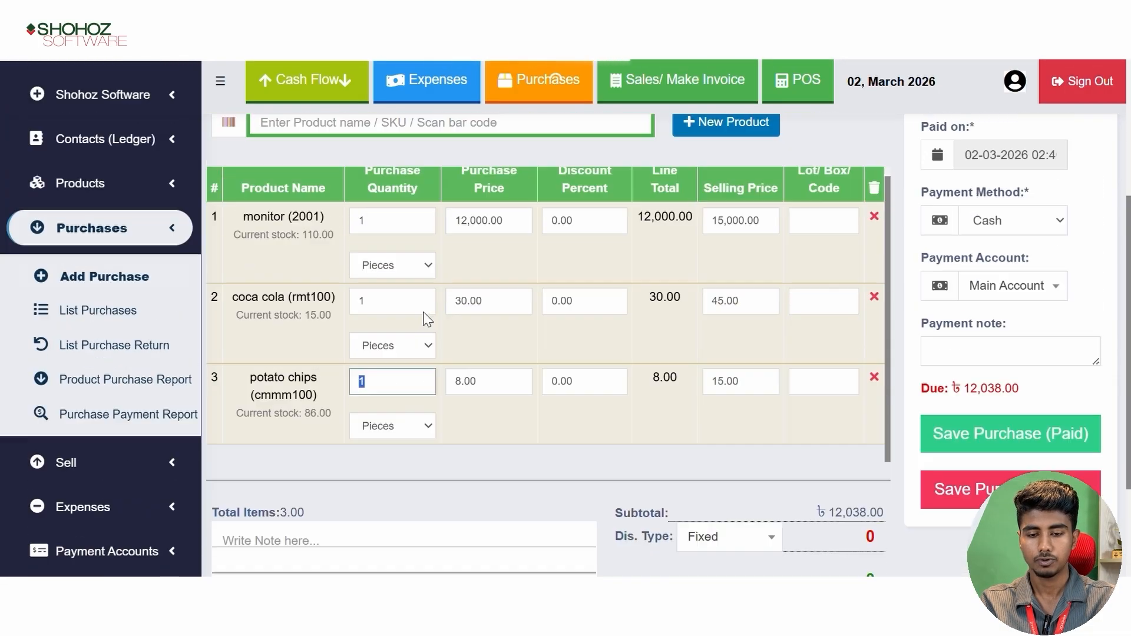
click(390, 231)
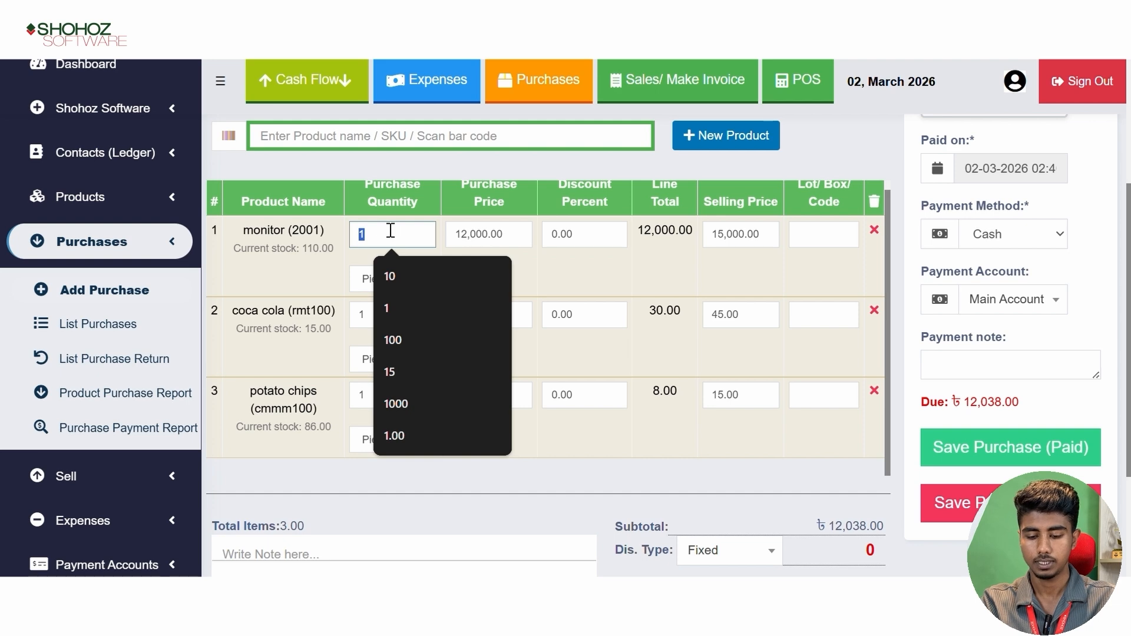
text(5)
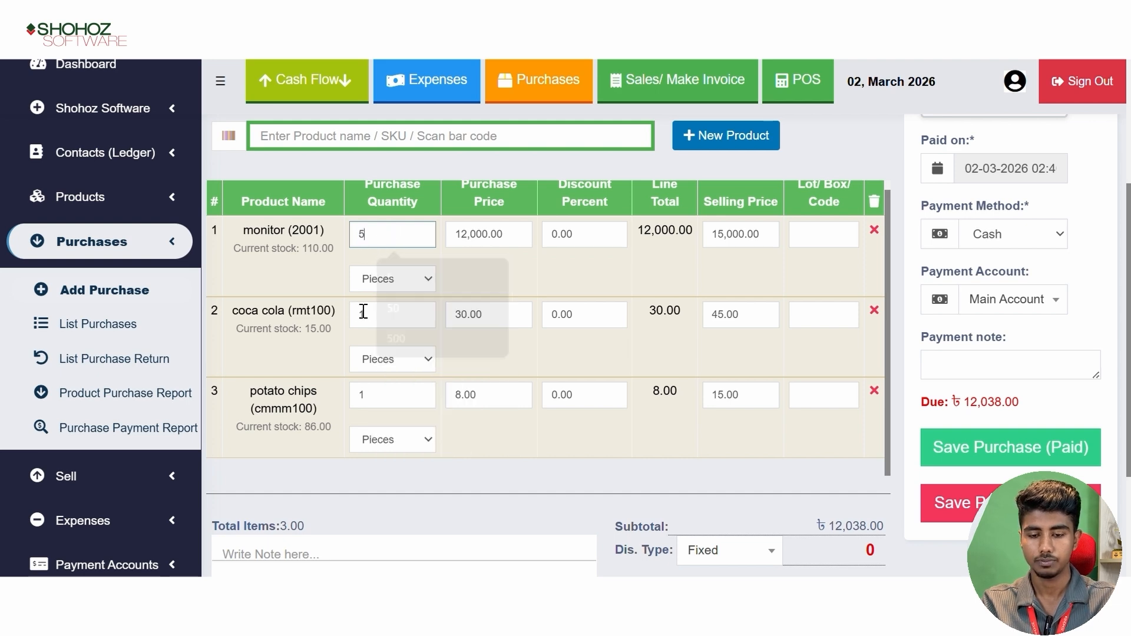
click(361, 312)
text(5)
click(359, 403)
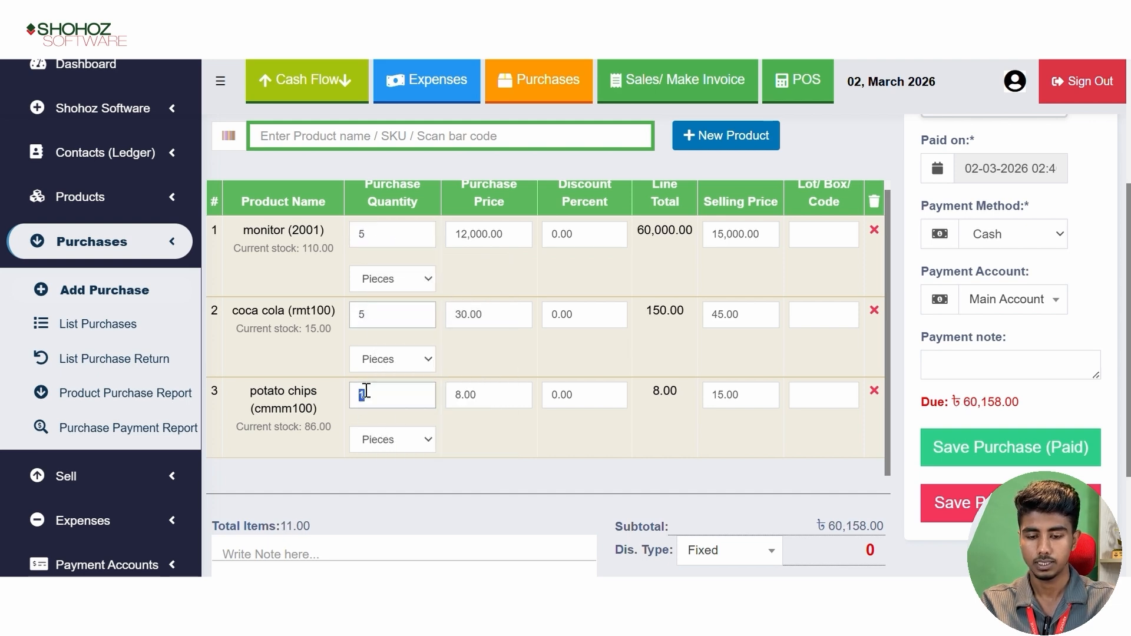
text(5)
click(623, 457)
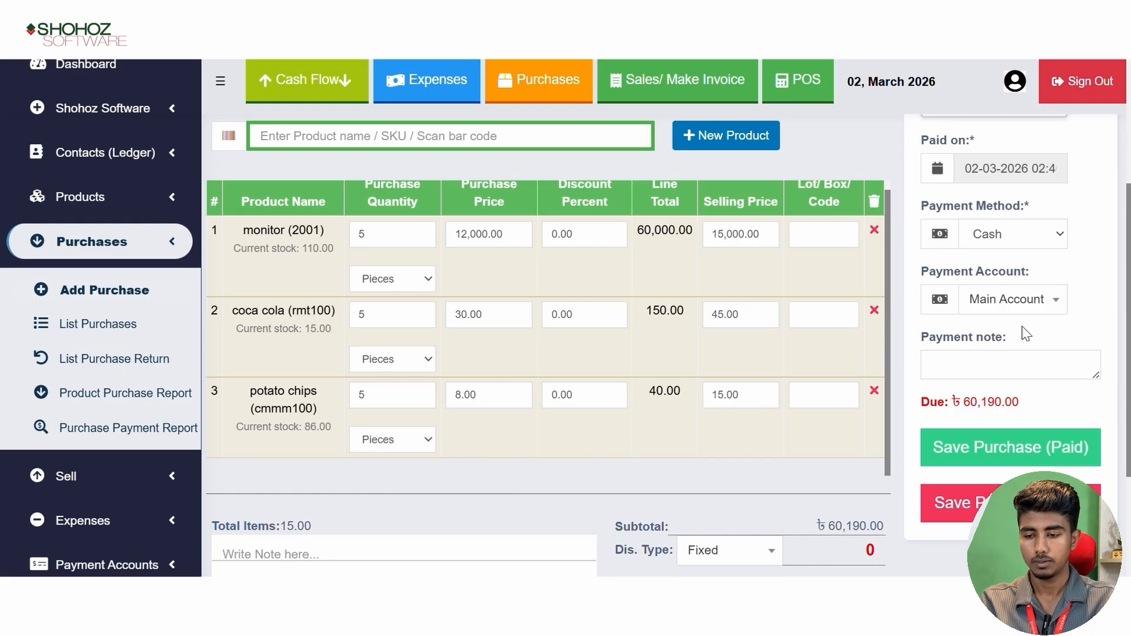
Enter a payment amount of 1,000 and save the purchase as due
scroll(1024, 321, up, 4)
scroll(1002, 316, down, 4)
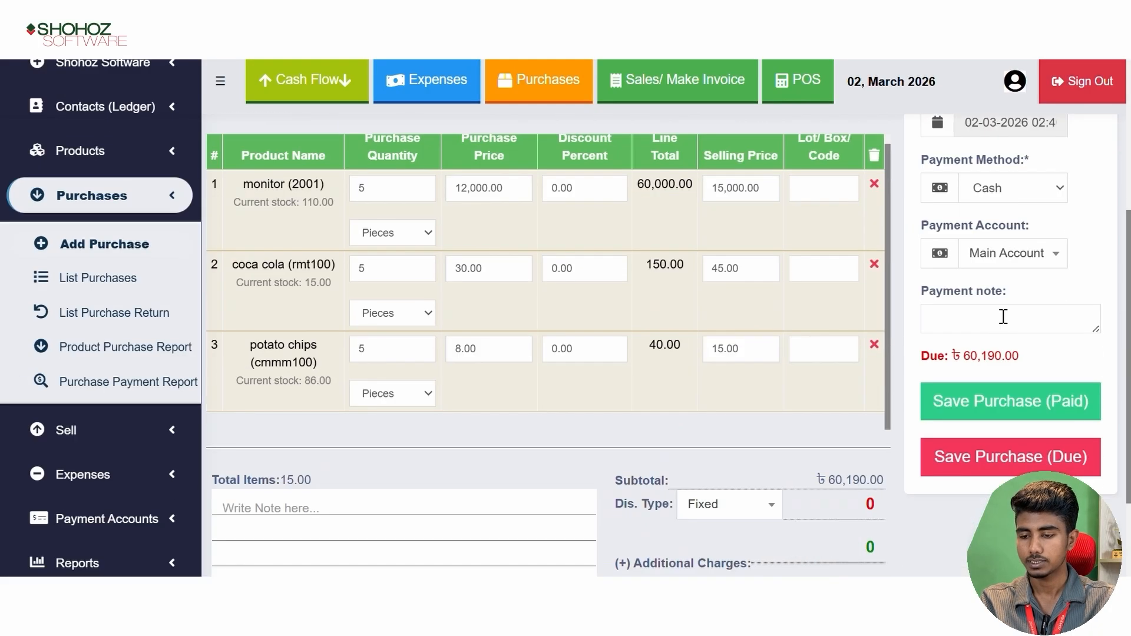
scroll(998, 312, up, 4)
click(996, 309)
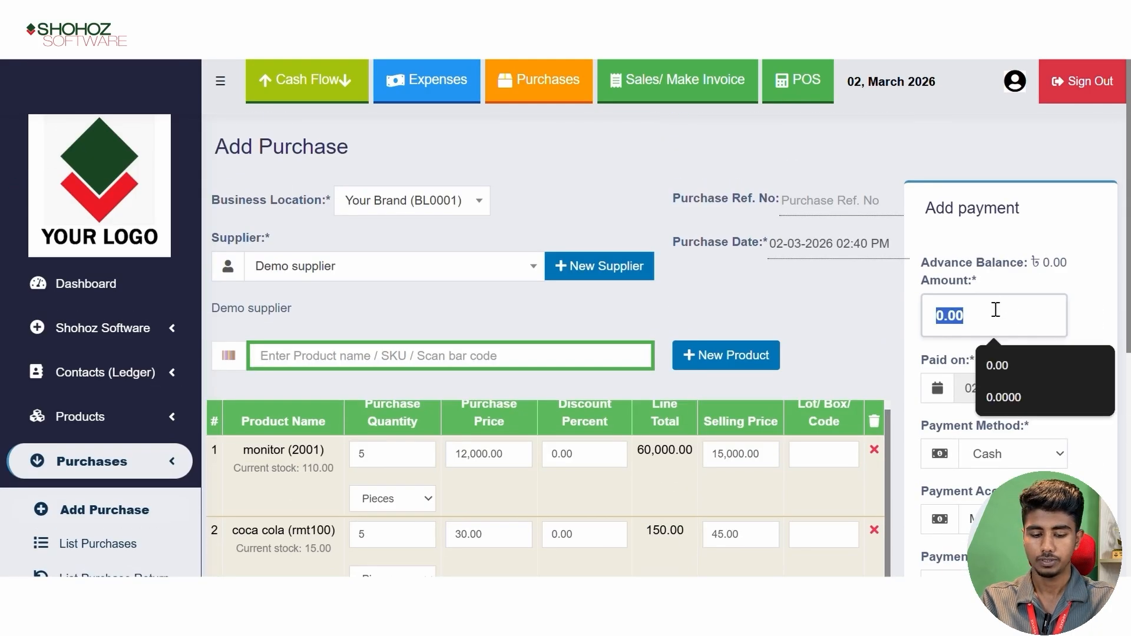
text(1,000)
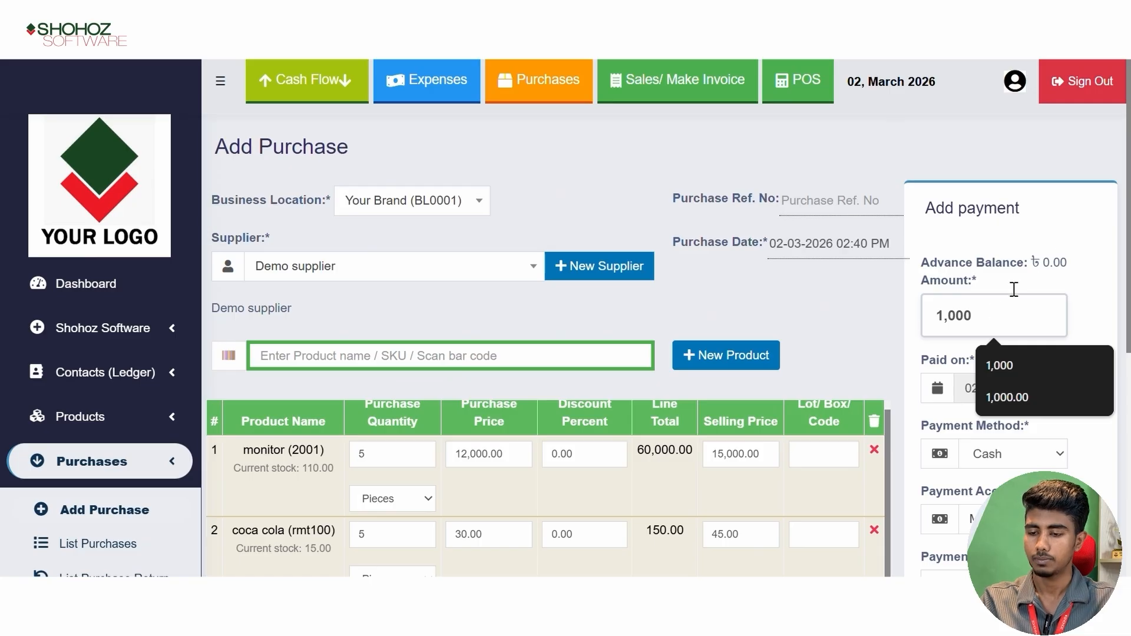
scroll(1004, 327, down, 7)
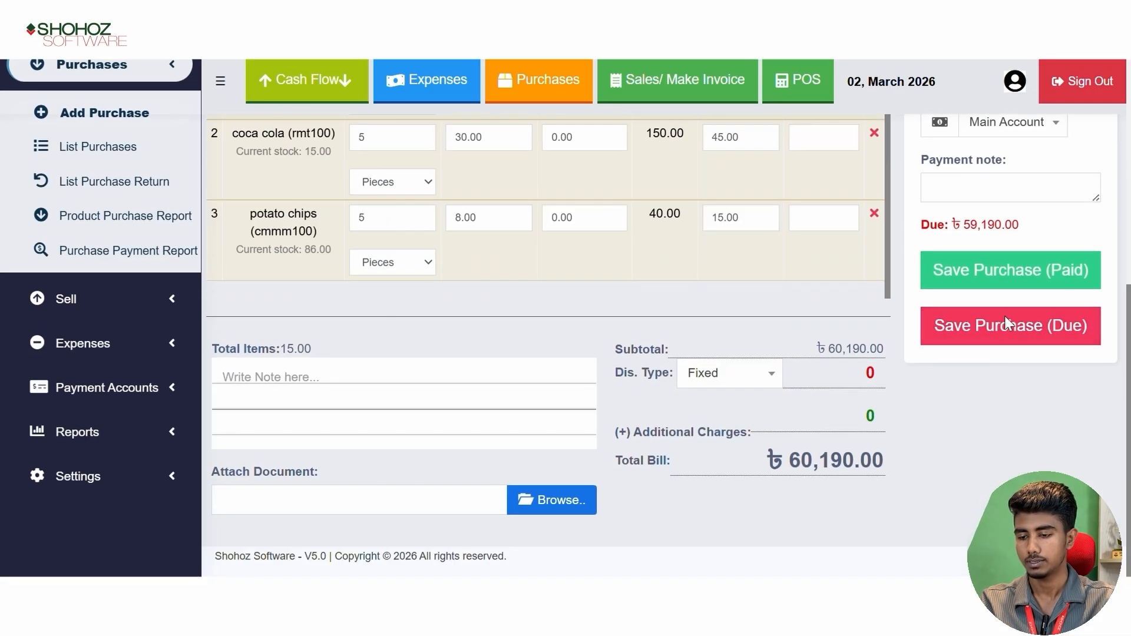
click(956, 327)
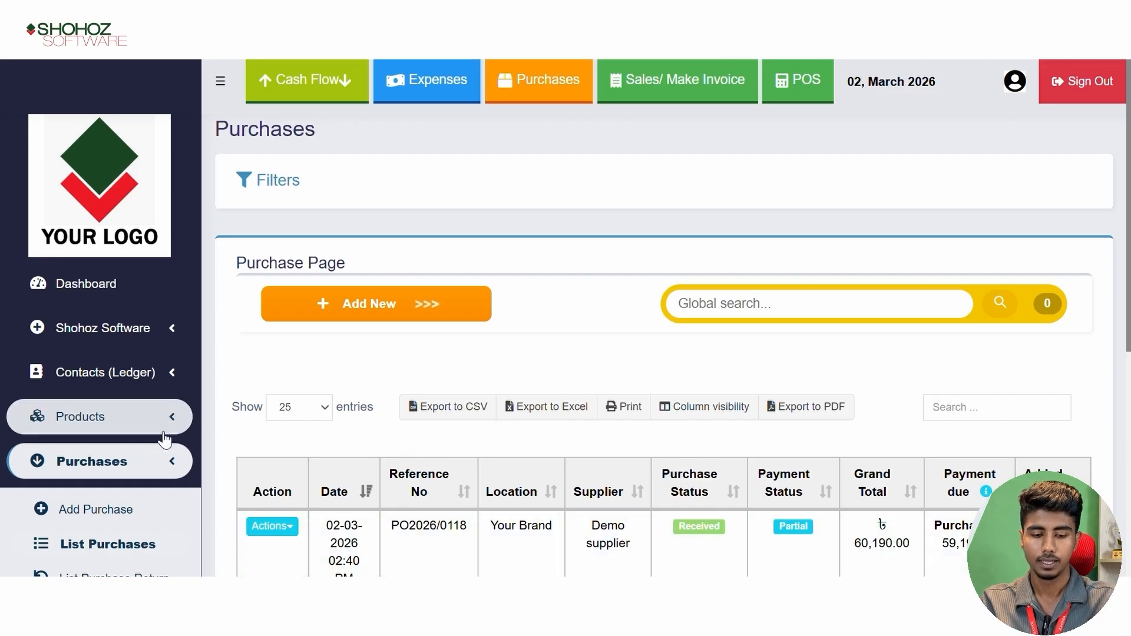
Open the suppliers ledger list and look through its entries
click(163, 462)
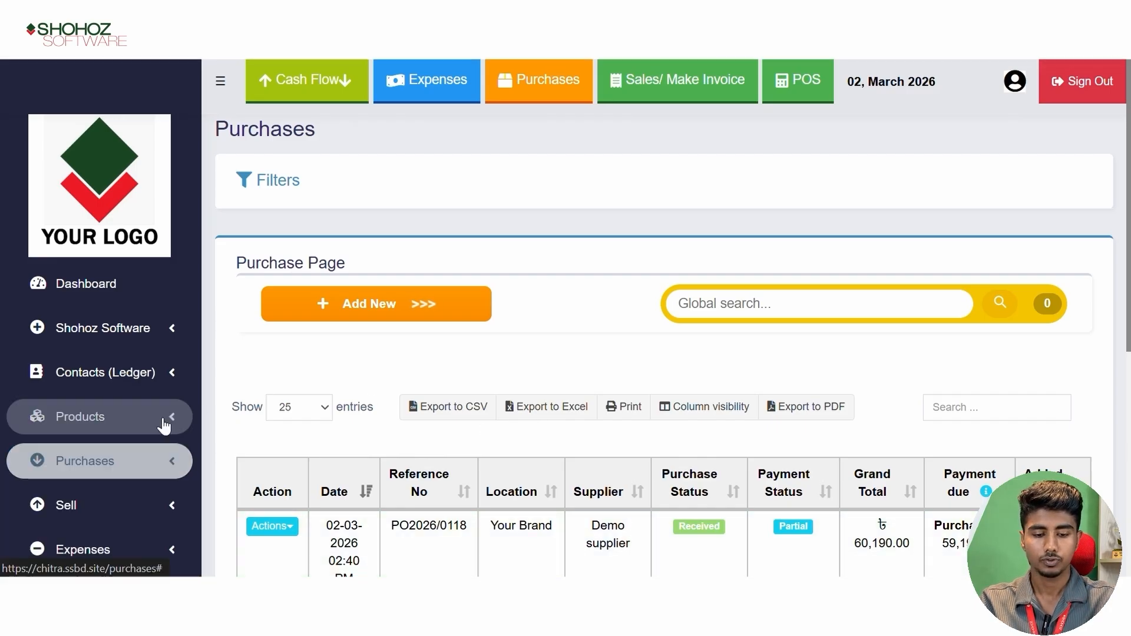
click(163, 375)
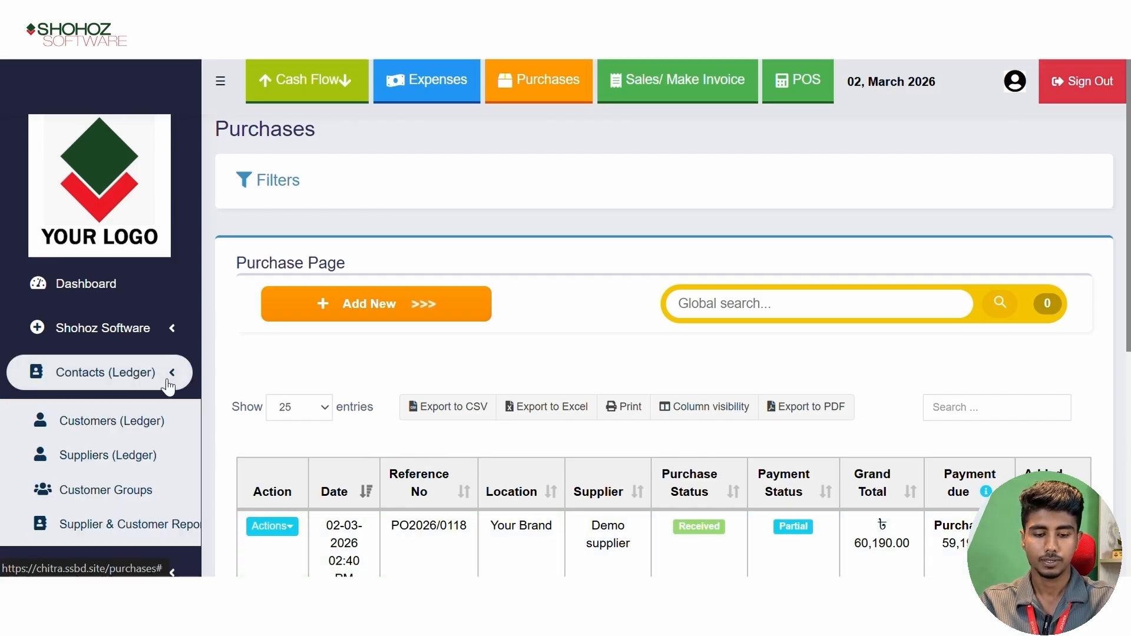
click(147, 461)
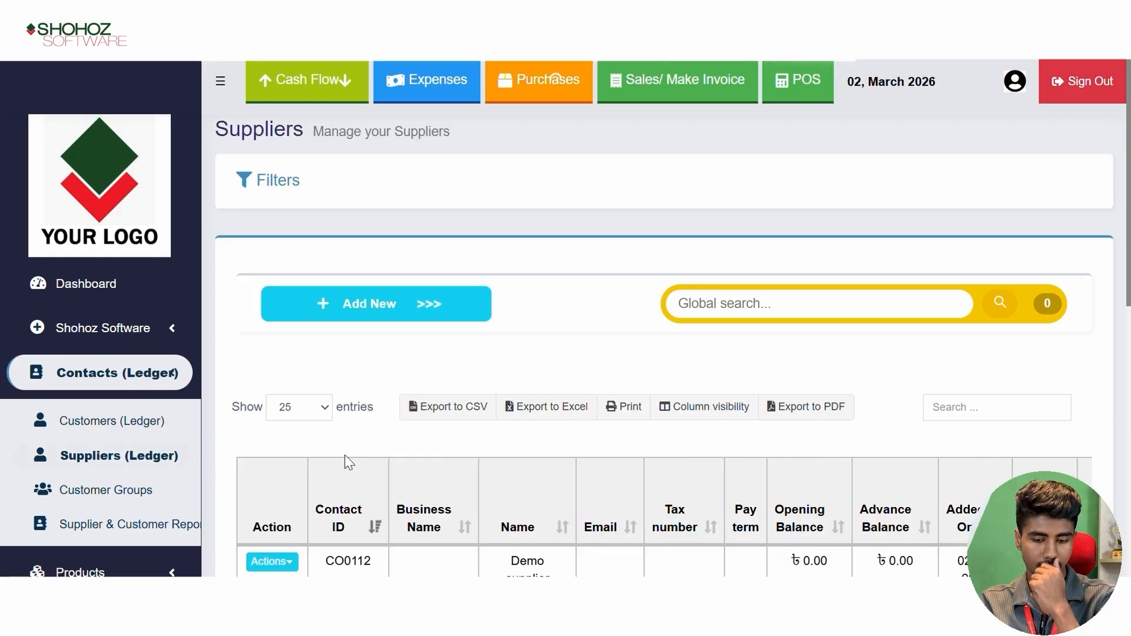
scroll(445, 401, down, 3)
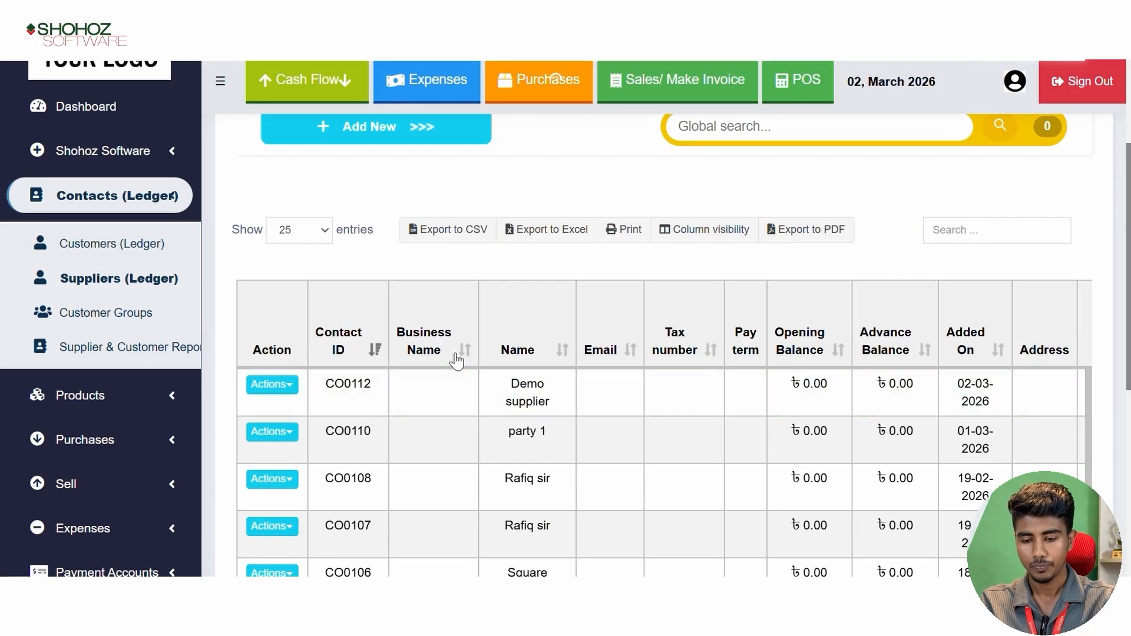
scroll(459, 359, down, 2)
scroll(773, 293, up, 2)
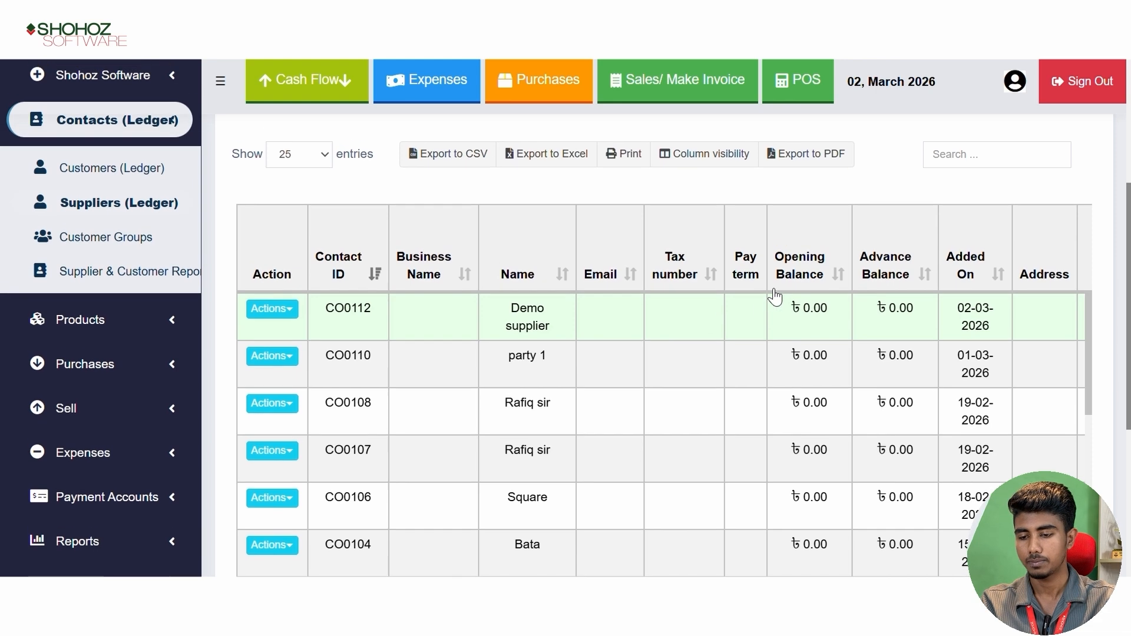
Search the suppliers for "demo" and open Demo supplier's ledger to review its account summary and transactions
click(946, 237)
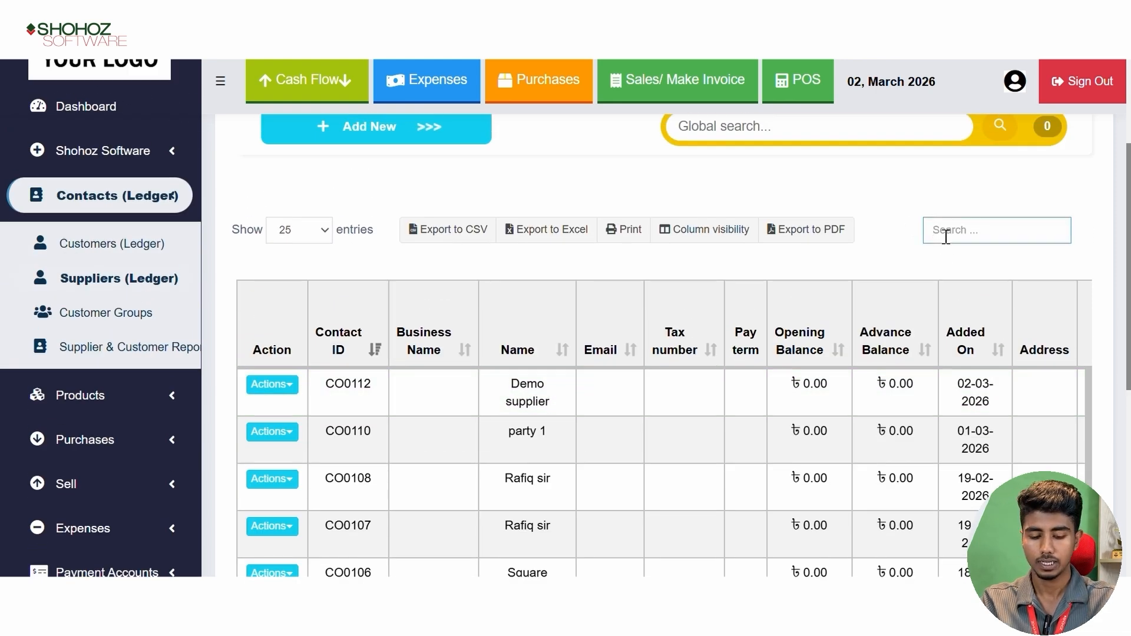
text(demo)
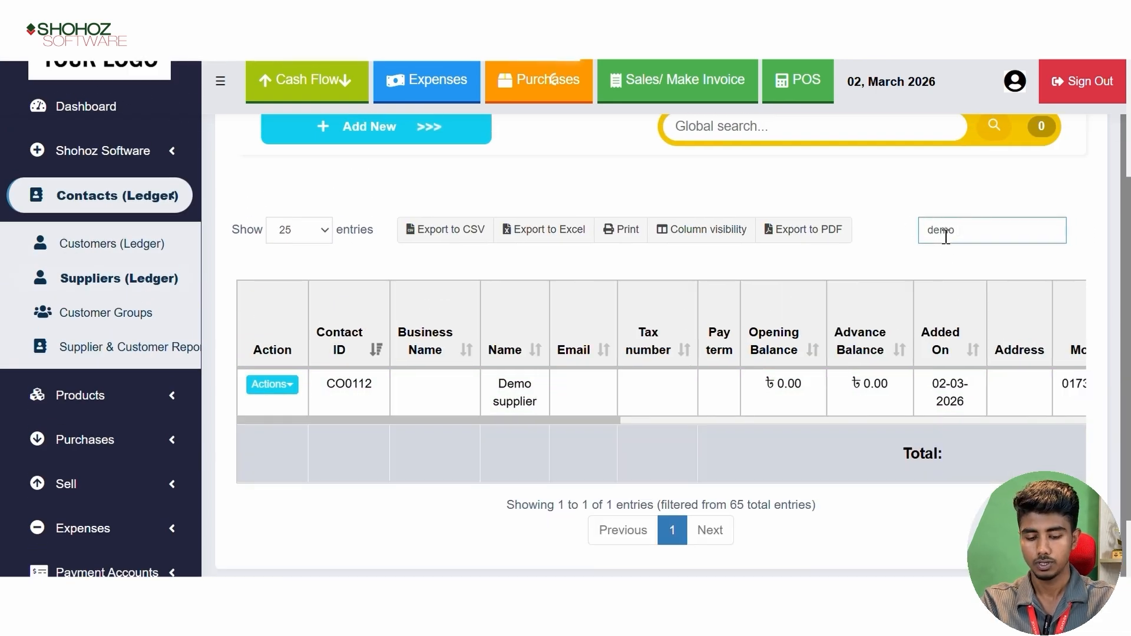
click(284, 385)
click(278, 437)
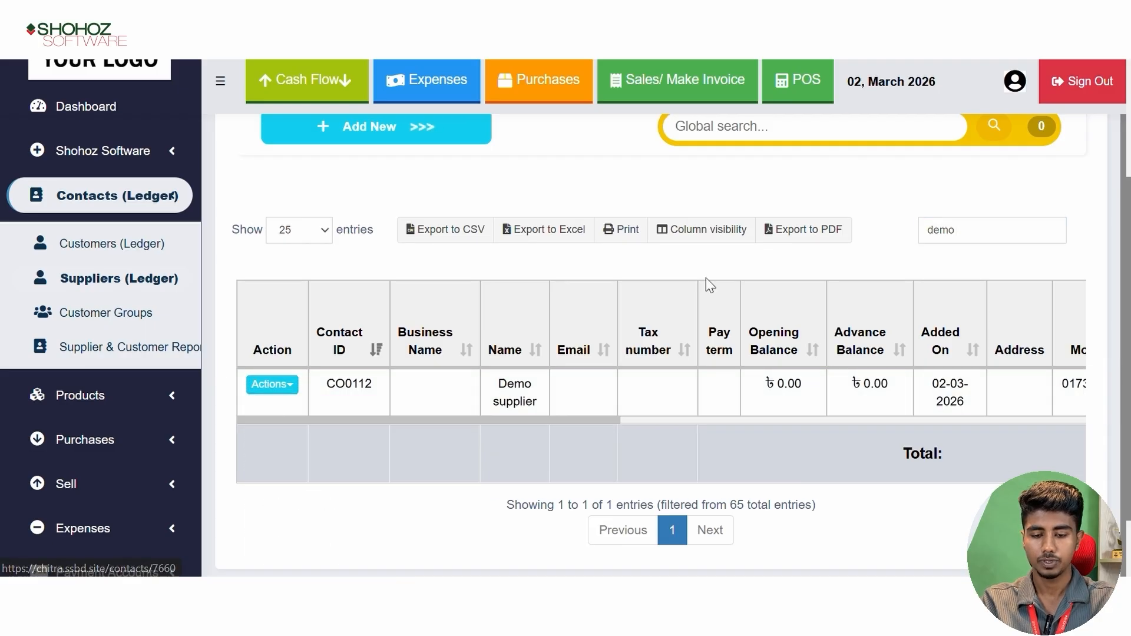
scroll(803, 232, down, 5)
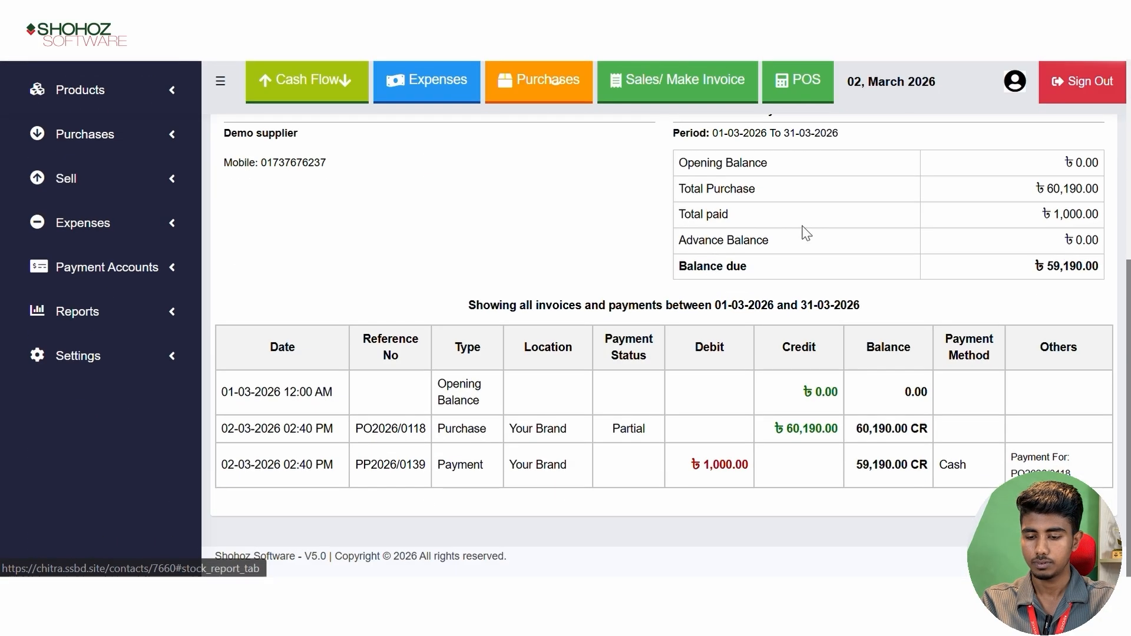
scroll(753, 242, up, 3)
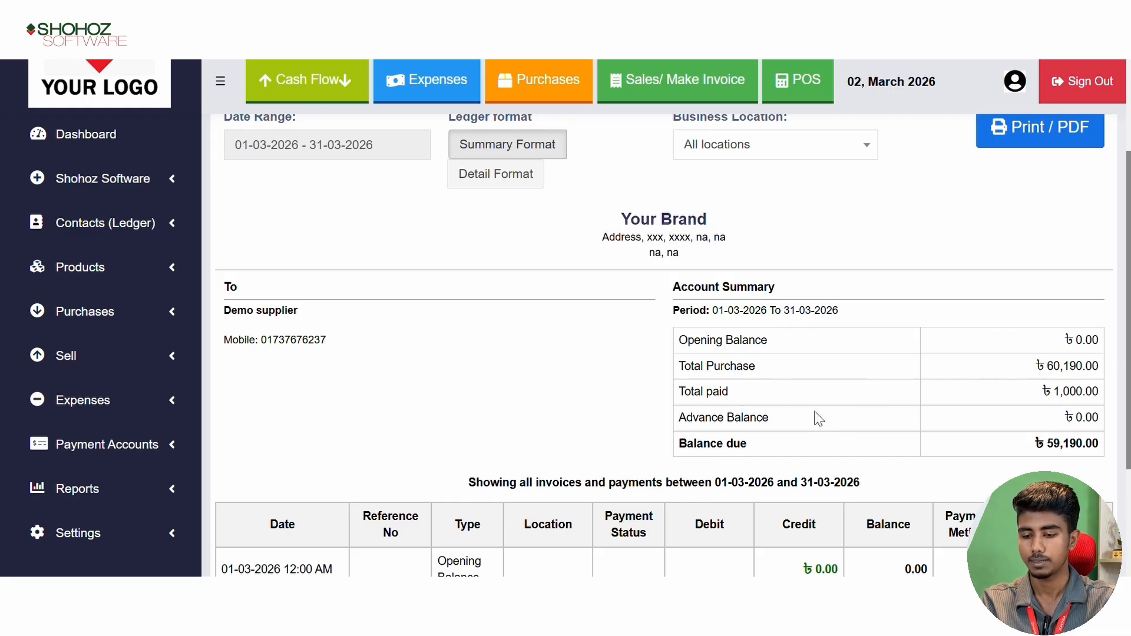
scroll(914, 395, down, 2)
scroll(730, 328, down, 2)
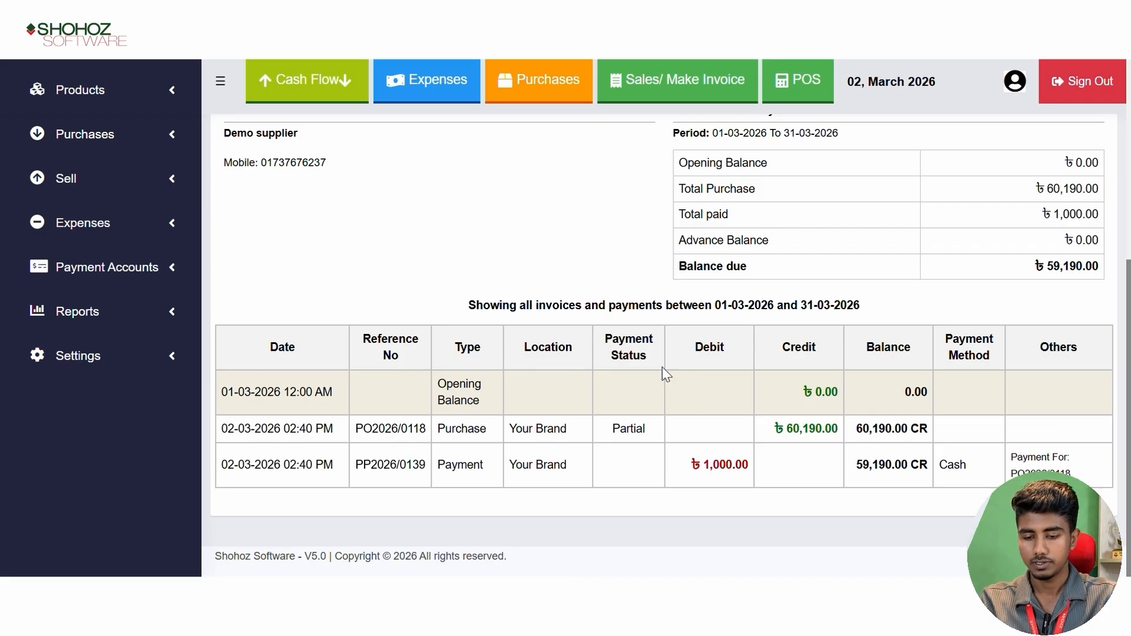
scroll(664, 372, up, 5)
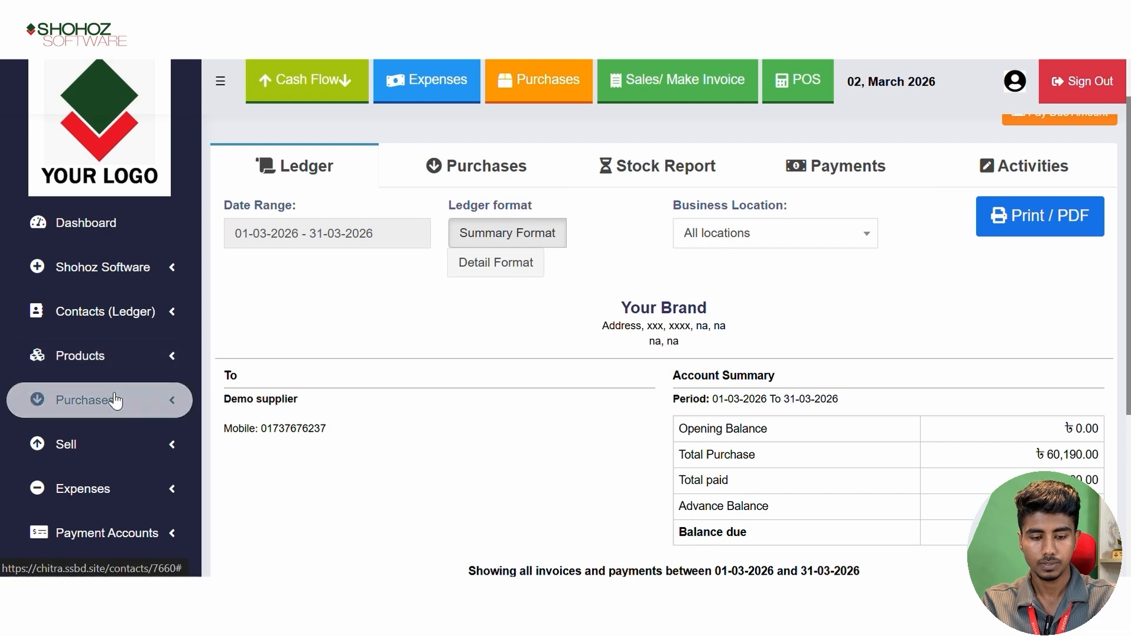
Start a new purchase and choose Demo supplier as its supplier
click(184, 400)
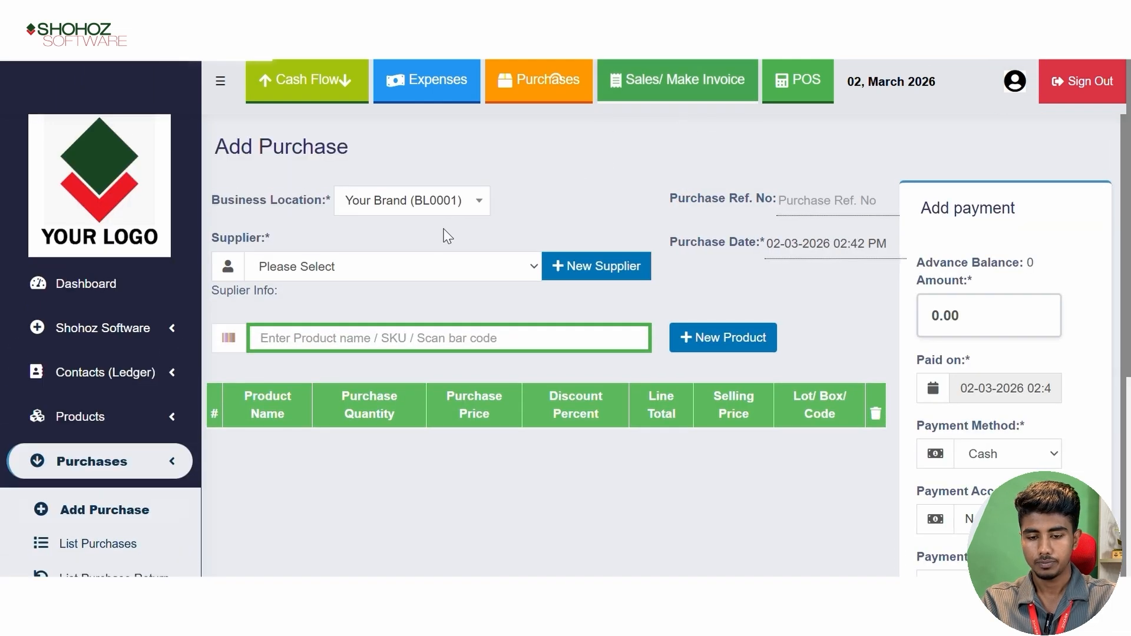
click(384, 269)
text(demo )
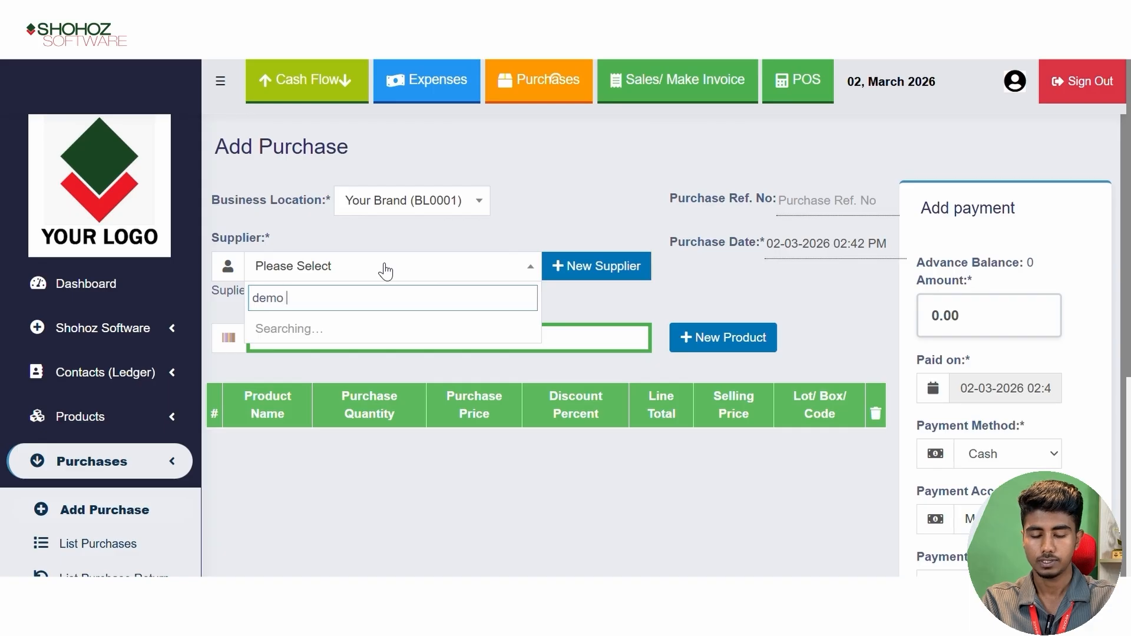
text(su)
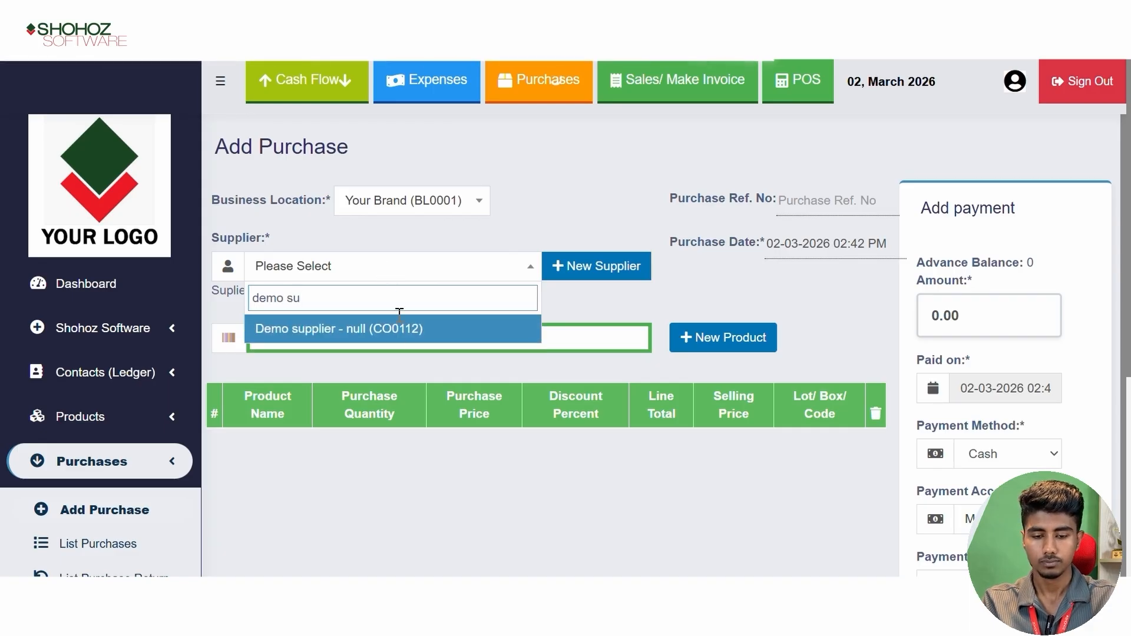
click(396, 335)
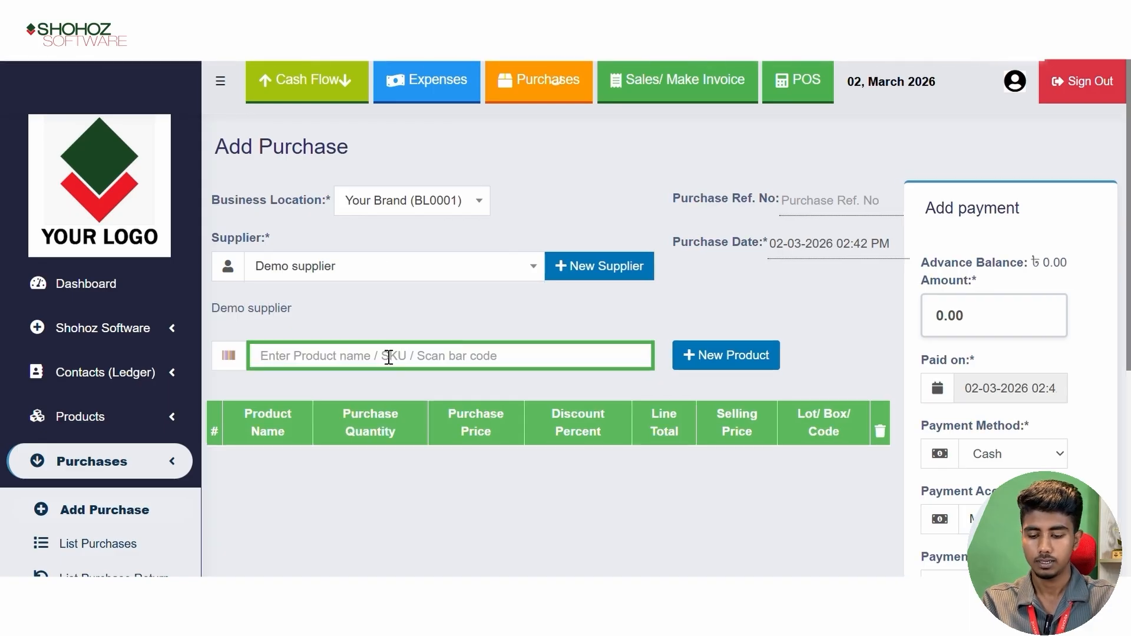
Find products matching "00" and add panjabi (3400) and Child Fasion 00 (11703) to the purchase
text(00)
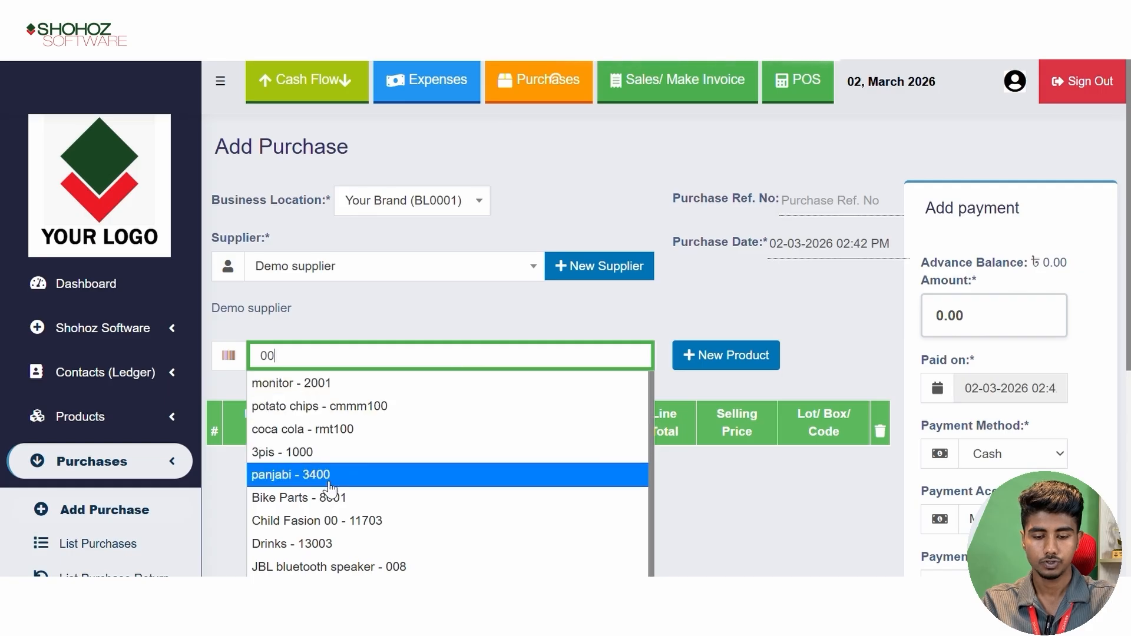
click(330, 476)
text(00)
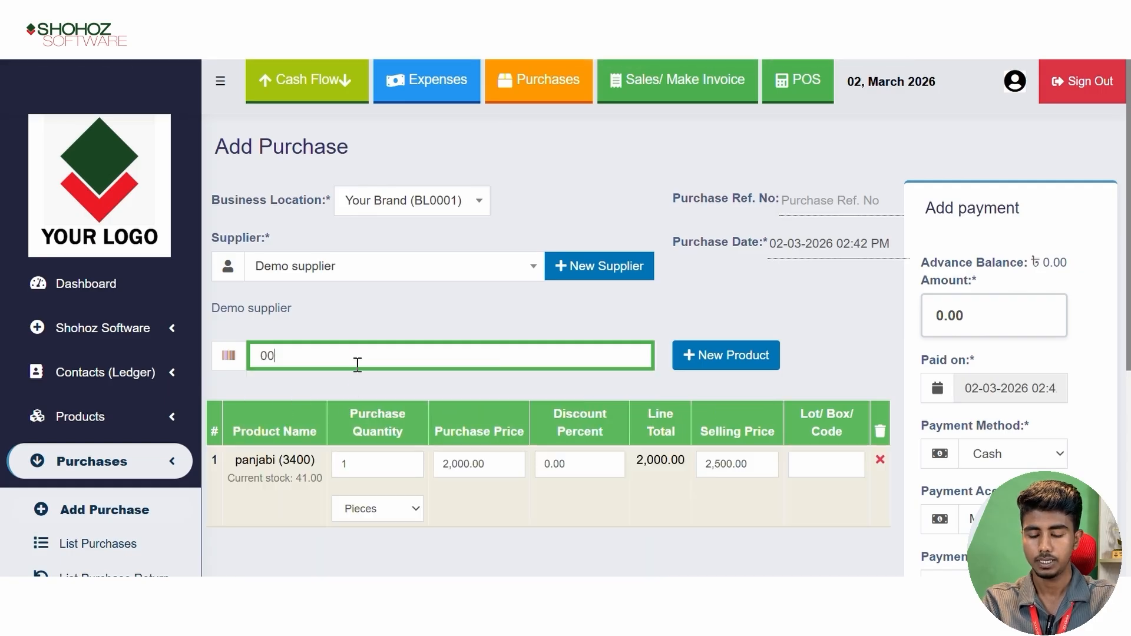
click(323, 520)
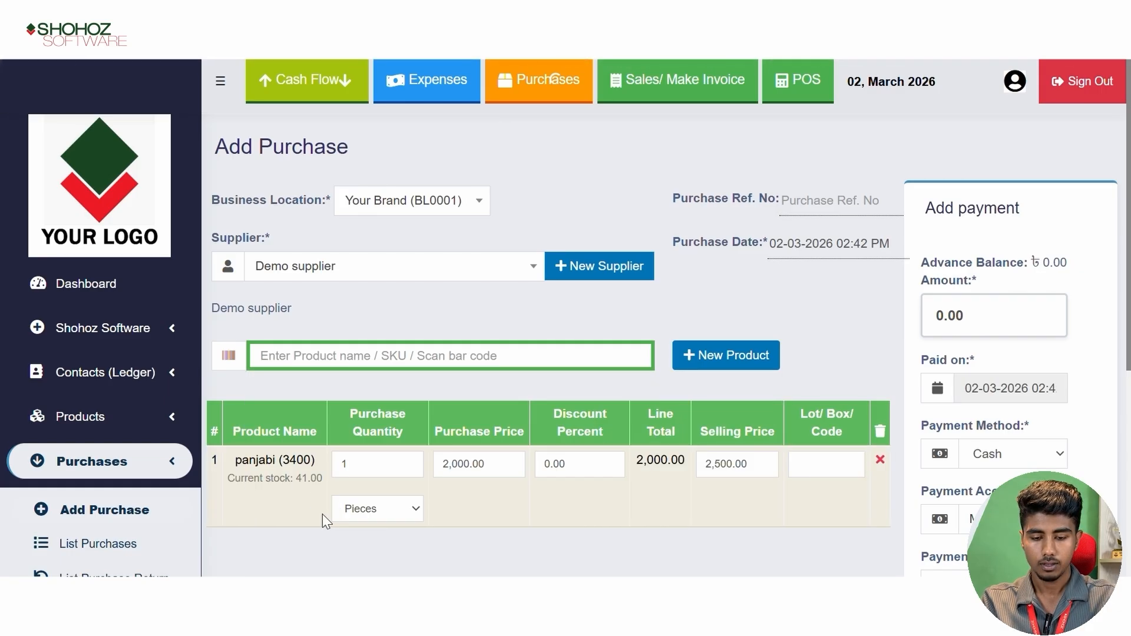
Set the purchase quantity of both panjabi and Child Fasion 00 to 5 and save the purchase without any payment
scroll(444, 336, down, 3)
click(394, 288)
key(BackSpace)
text(5)
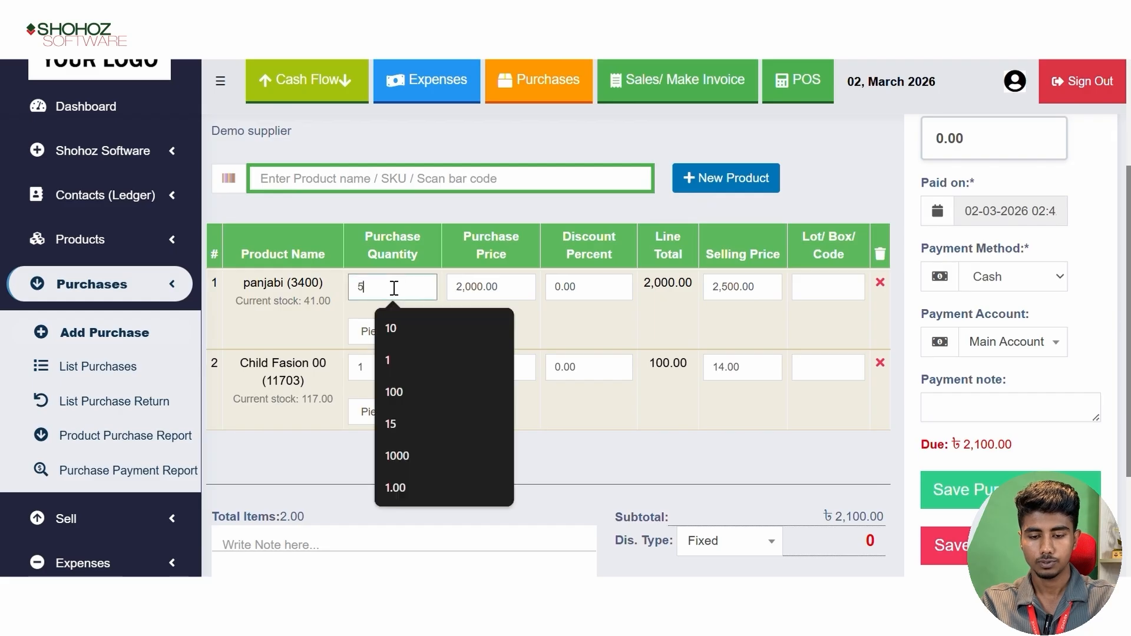
click(359, 366)
key(BackSpace)
text(5)
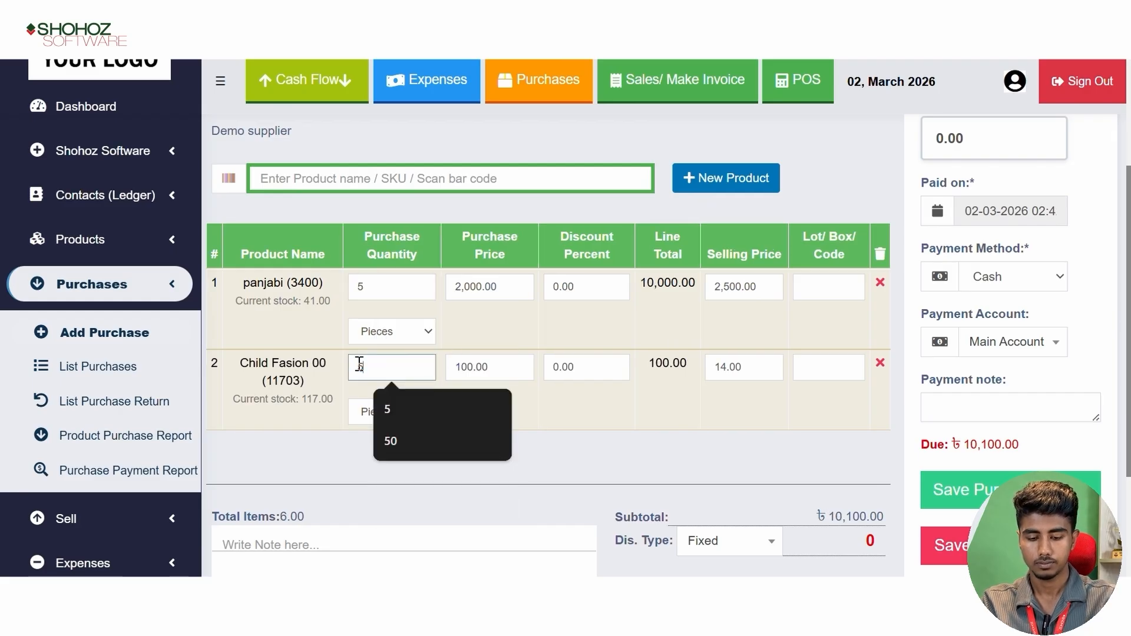
click(685, 454)
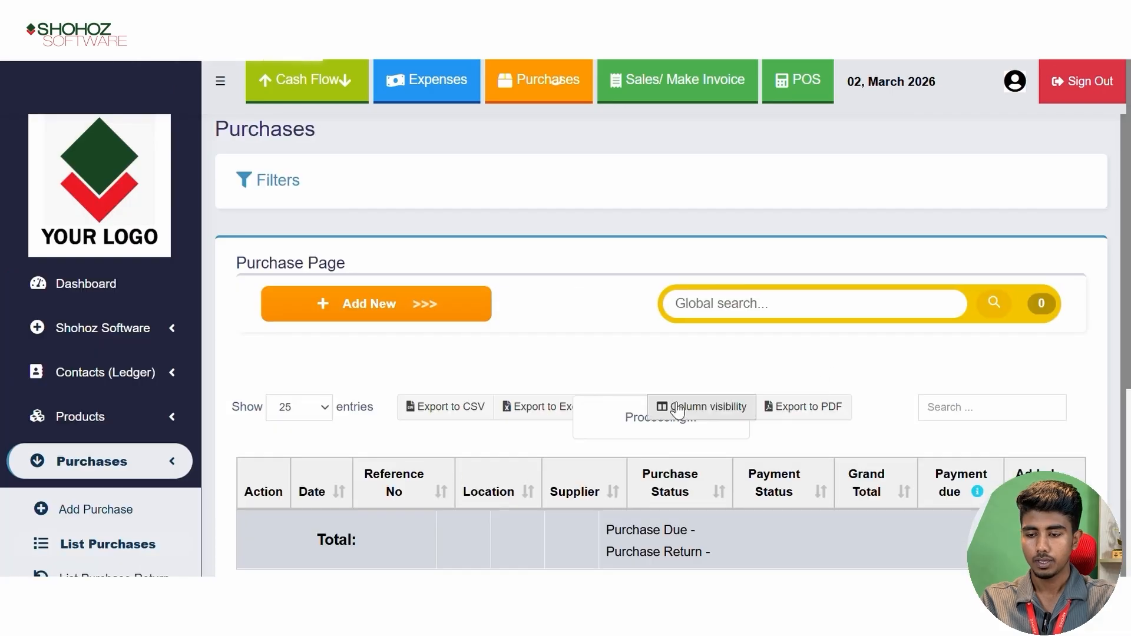
Open Demo supplier's ledger from the suppliers list and review its account summary and its invoice and payment entries
click(135, 461)
click(106, 372)
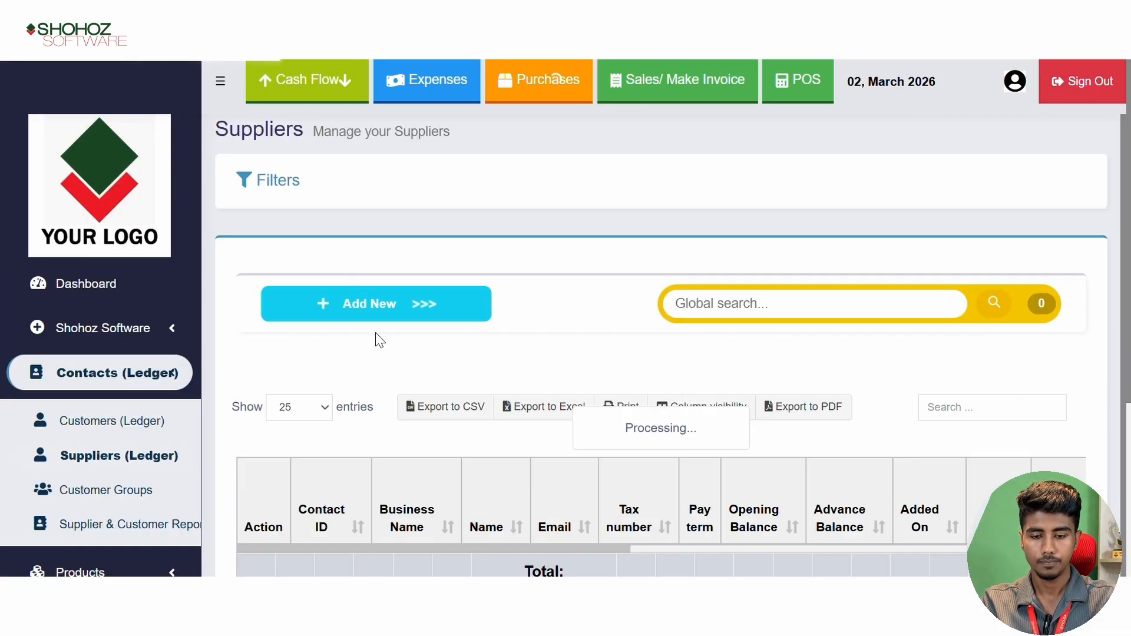
scroll(389, 371, down, 3)
click(292, 387)
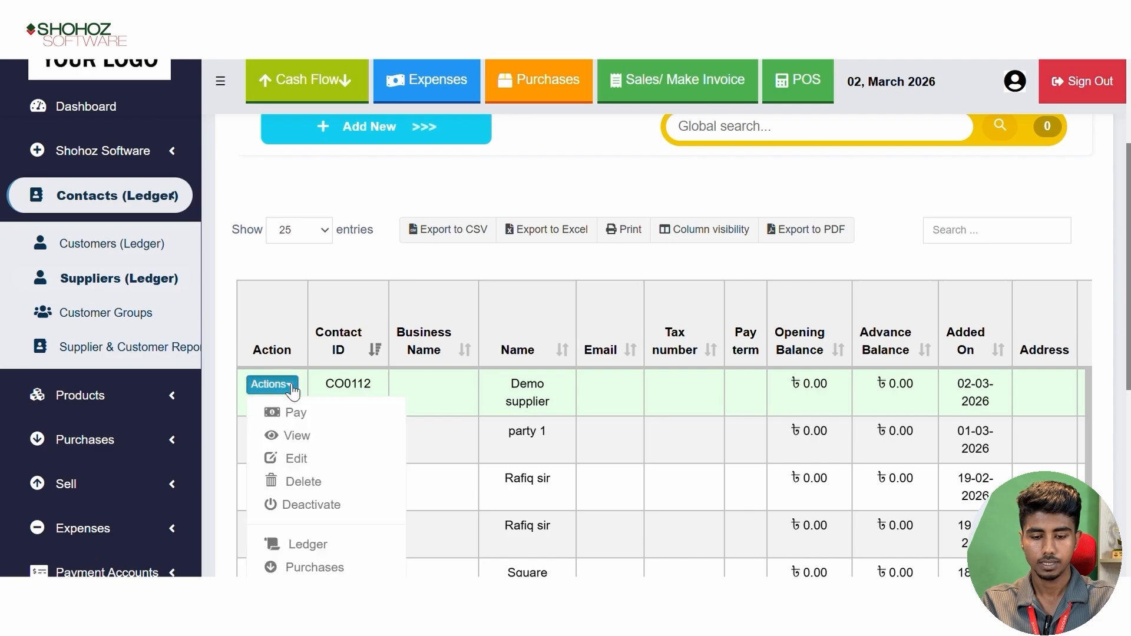
click(304, 433)
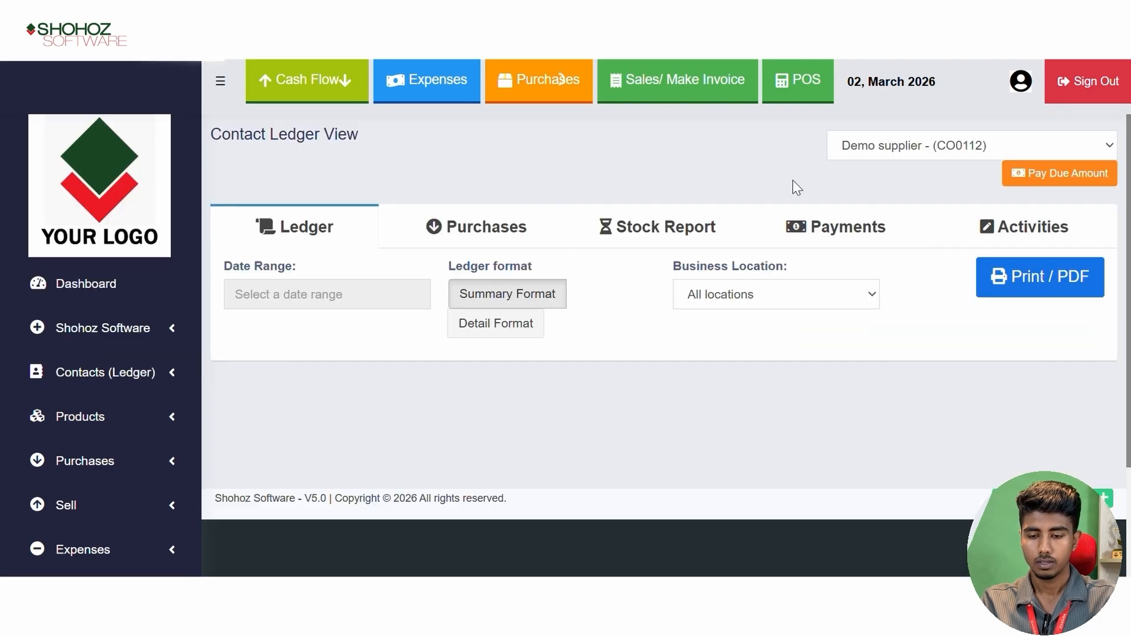
scroll(795, 254, down, 4)
scroll(875, 253, up, 3)
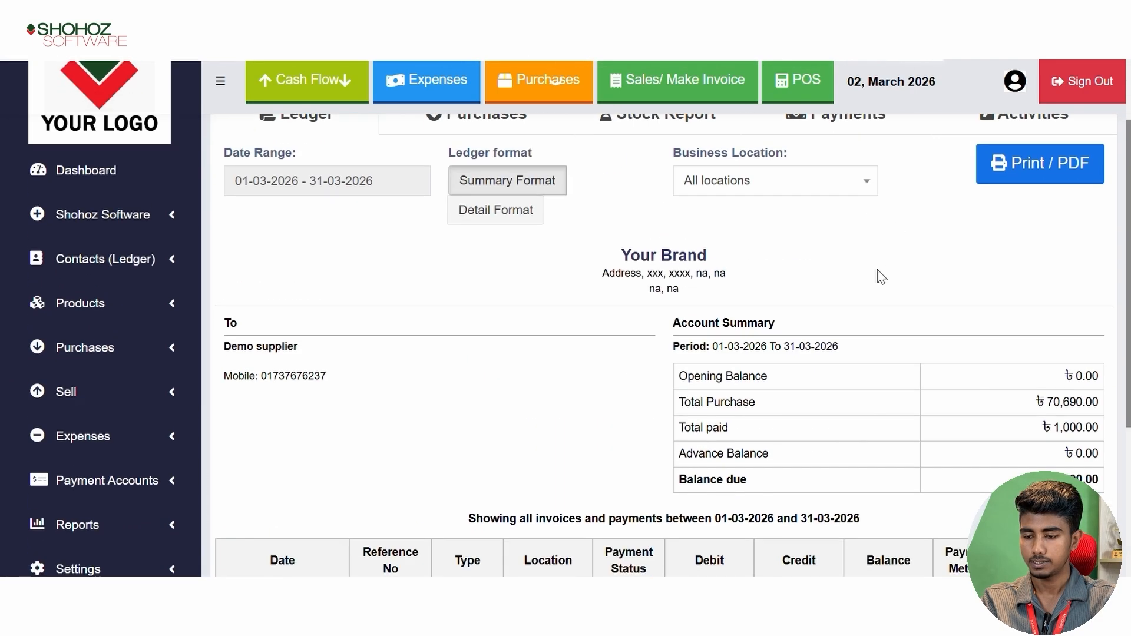
scroll(884, 266, down, 4)
scroll(942, 236, up, 3)
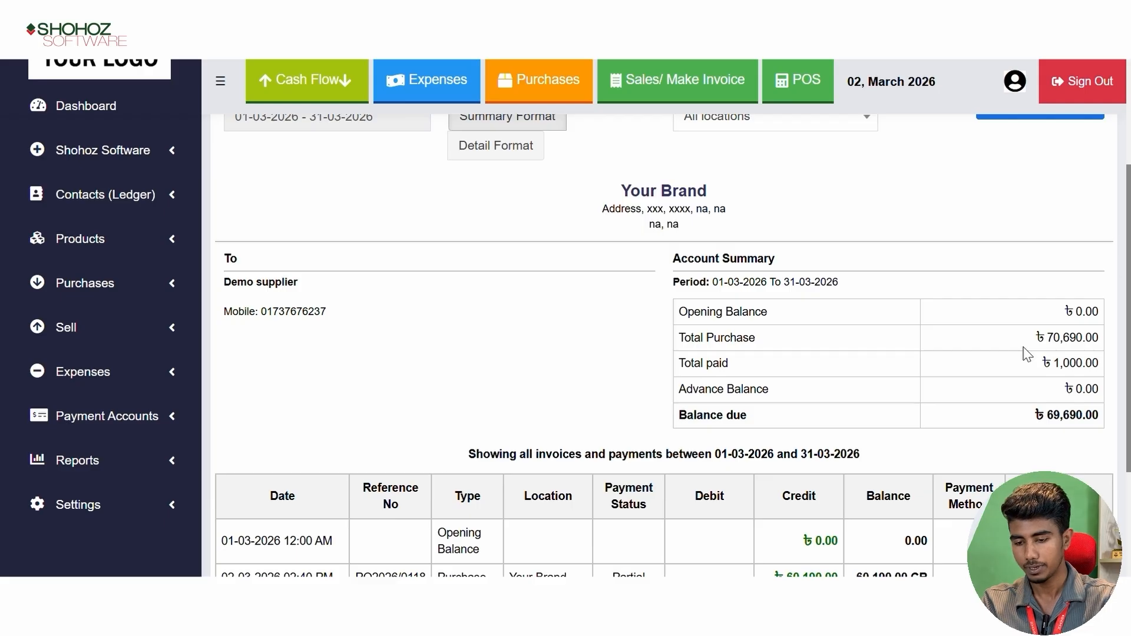
scroll(962, 378, down, 3)
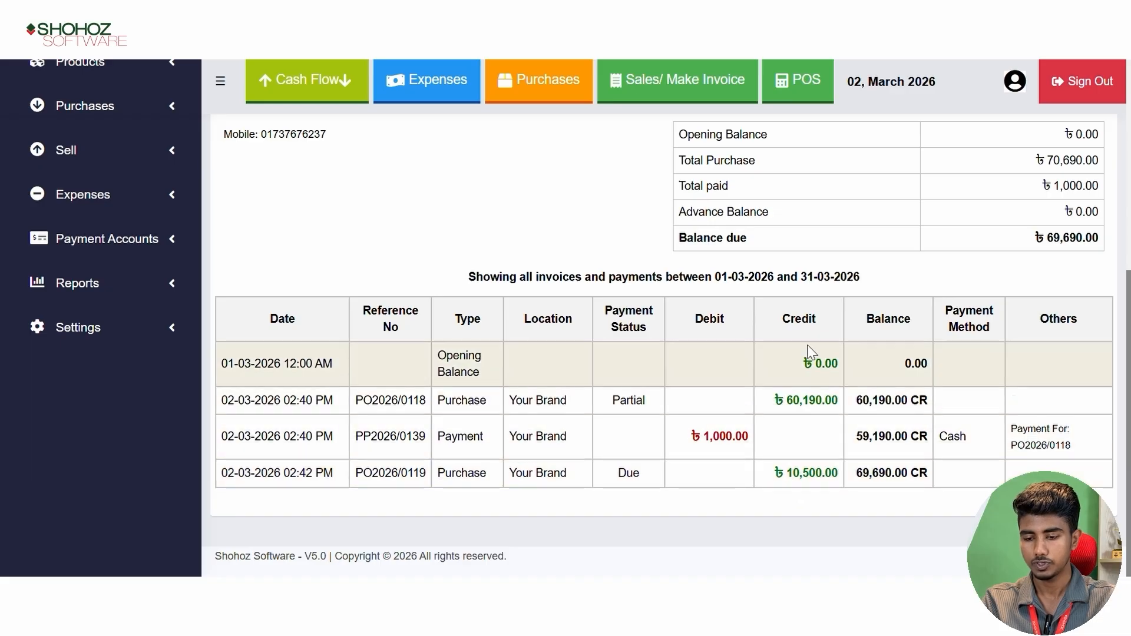
scroll(484, 428, up, 6)
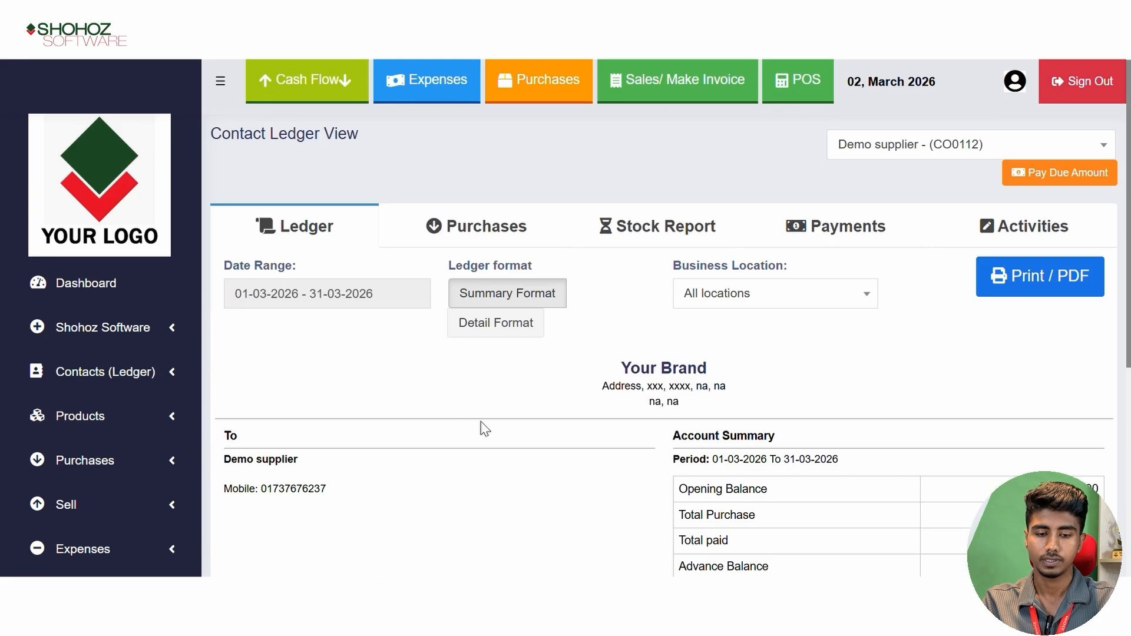
Return to the suppliers list and open the payment form for Demo supplier
click(144, 372)
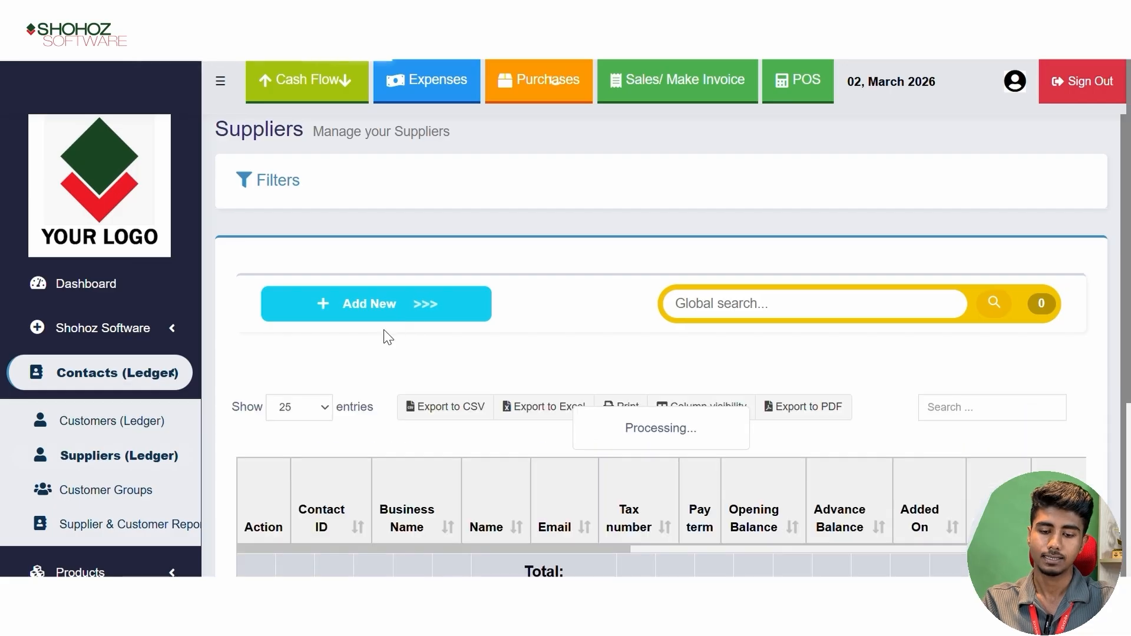
click(152, 372)
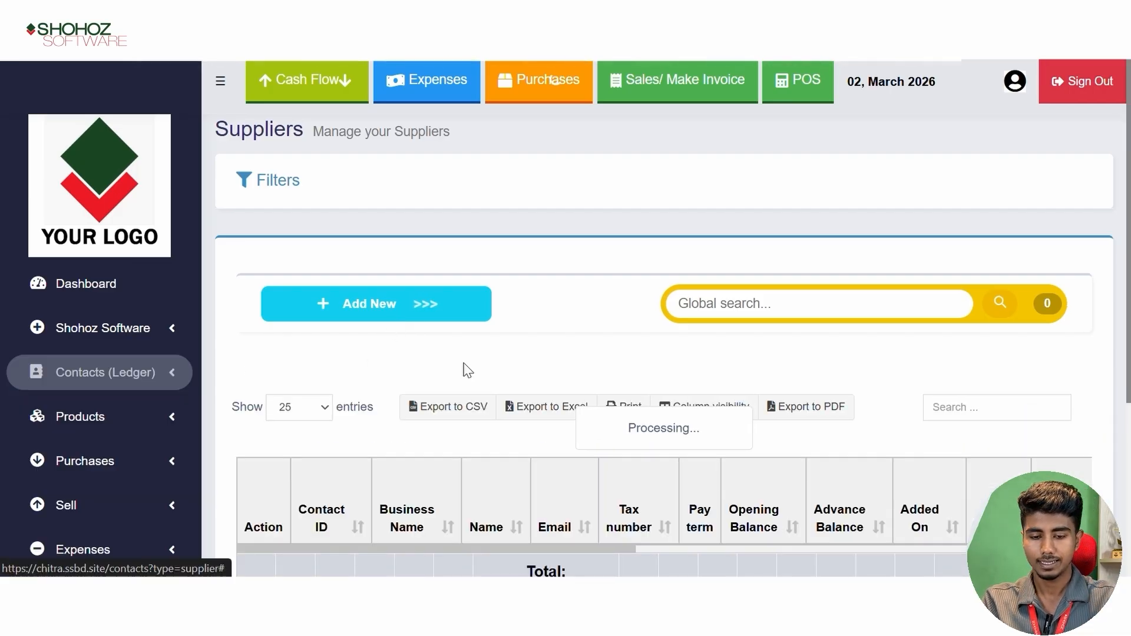
scroll(489, 330, down, 4)
scroll(503, 321, up, 4)
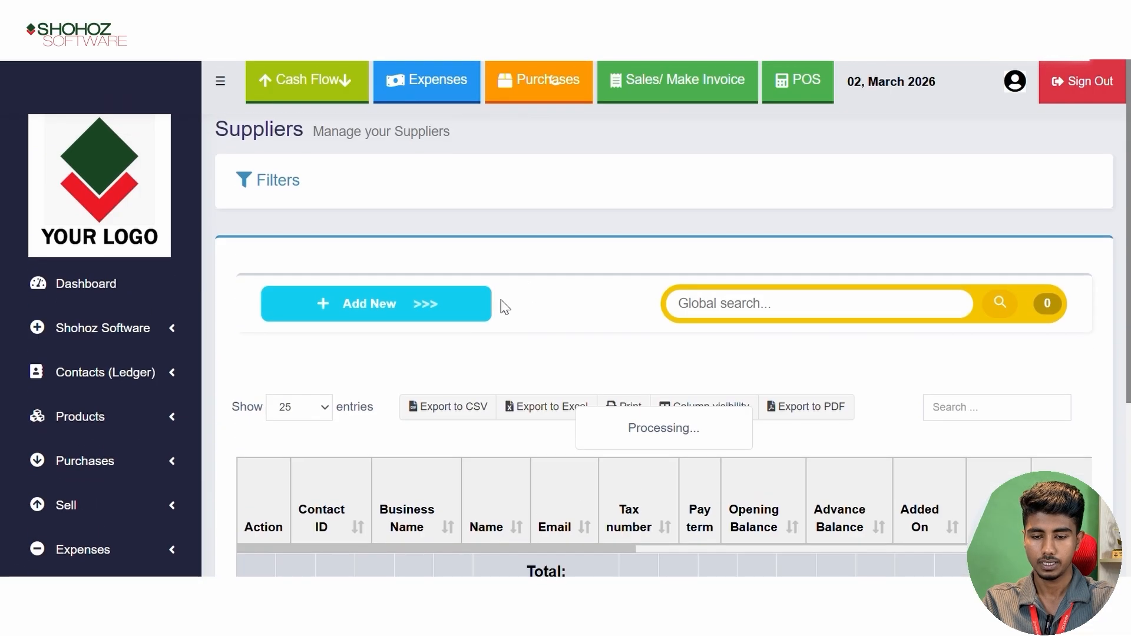
scroll(601, 310, down, 2)
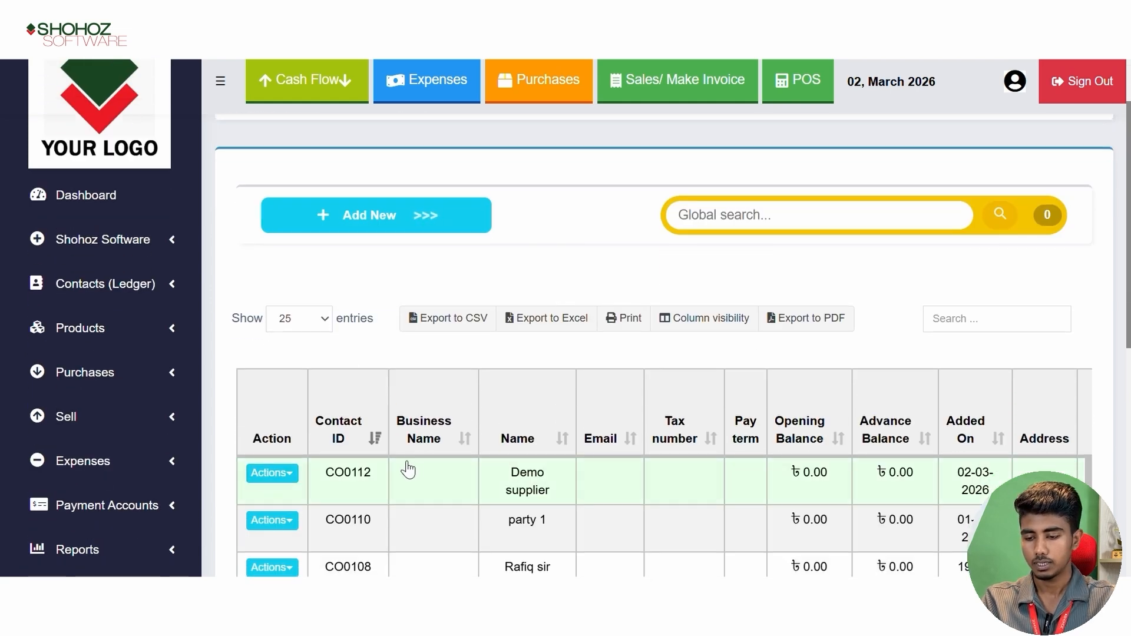
click(287, 476)
click(331, 506)
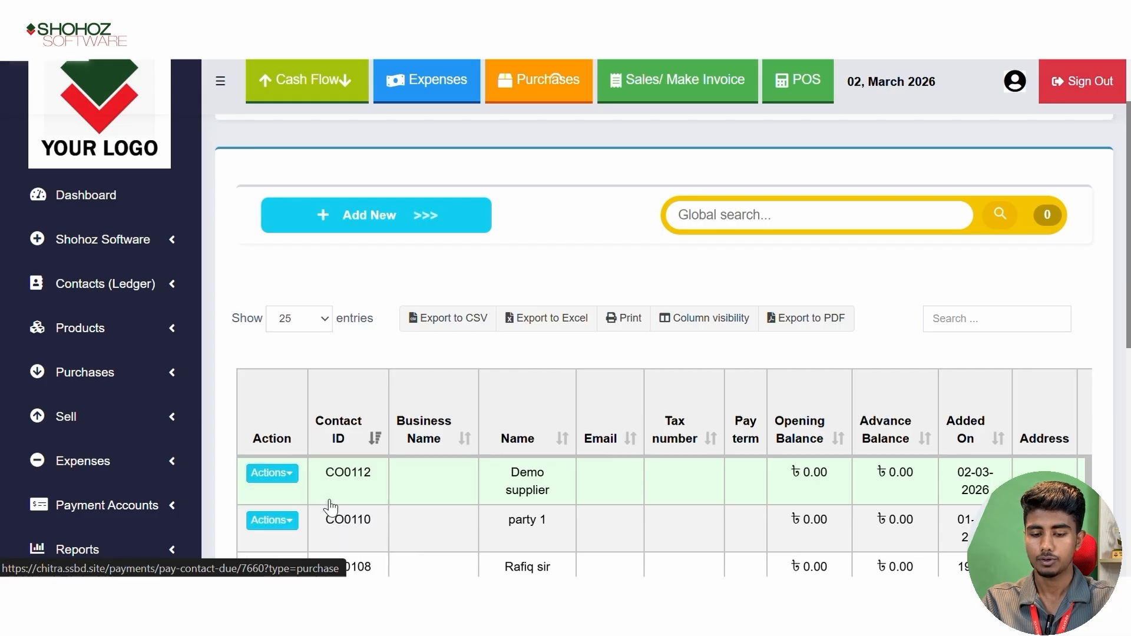
Set the payment amount to 65,000 and save the payment to Demo supplier
double_click(745, 327)
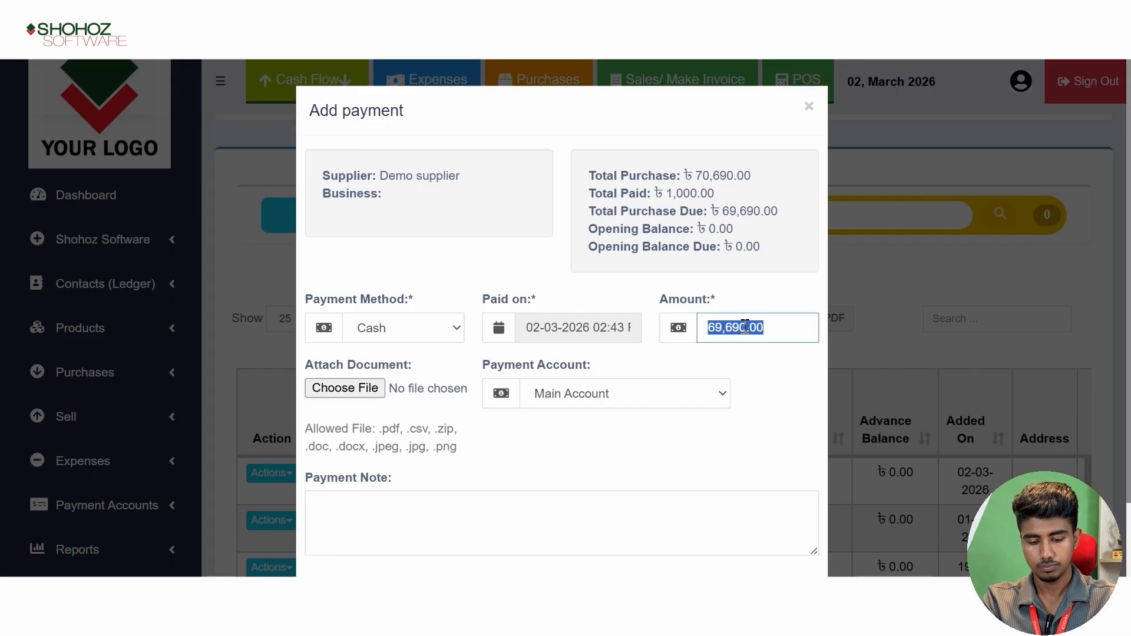
text(65,000)
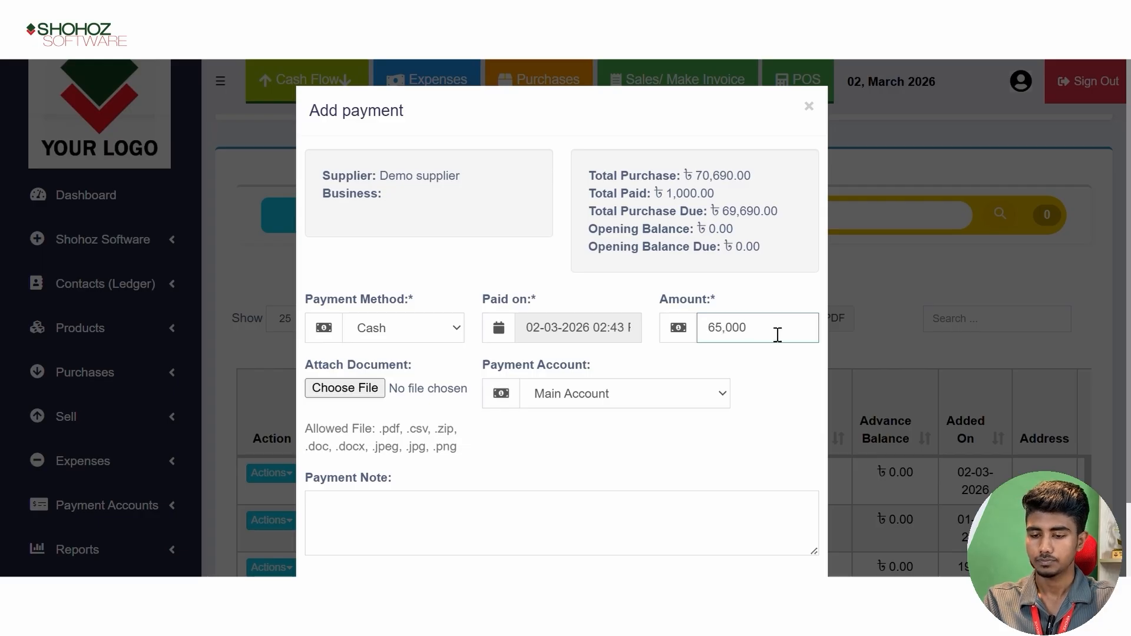
click(750, 382)
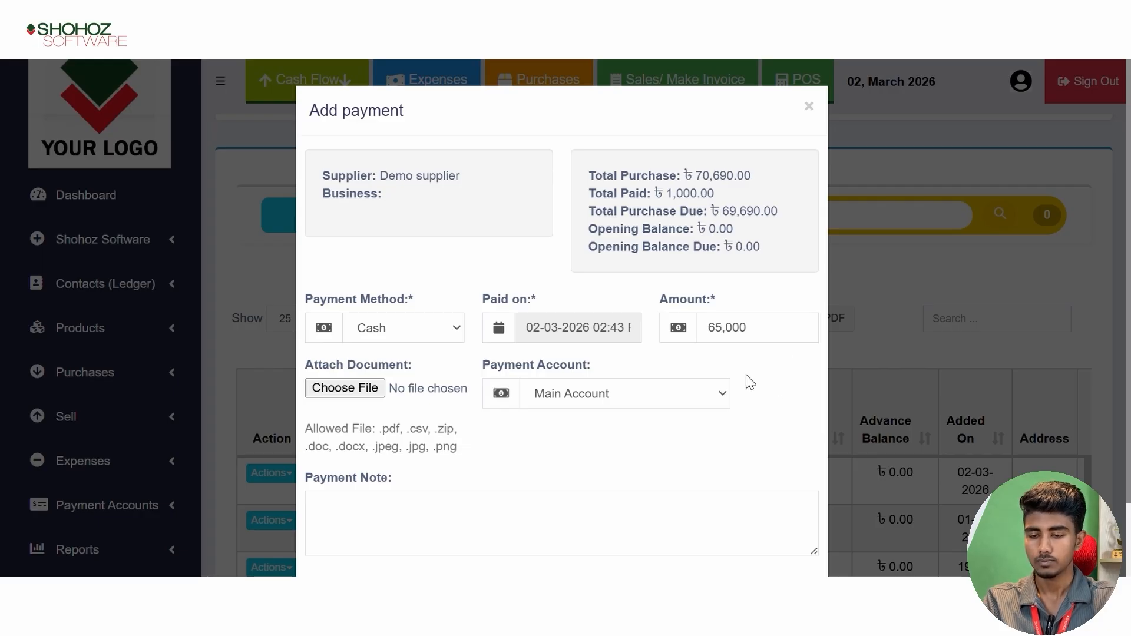
scroll(759, 390, down, 2)
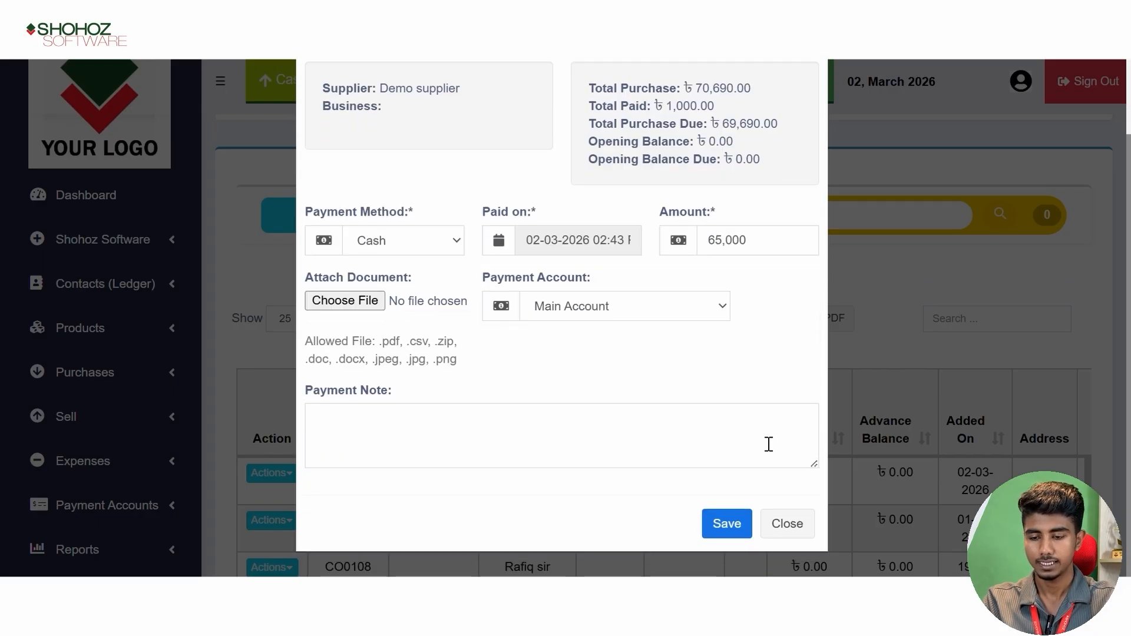
click(733, 525)
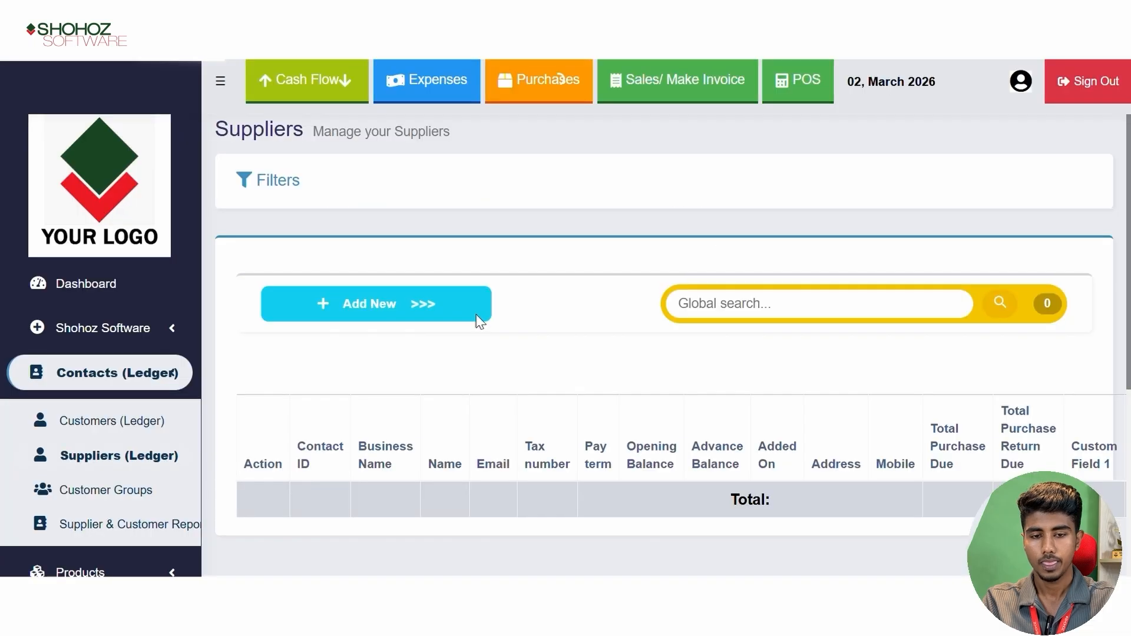
Reopen Demo supplier's ledger and check the total paid, balance due and payment entries after the new payment
scroll(489, 330, down, 3)
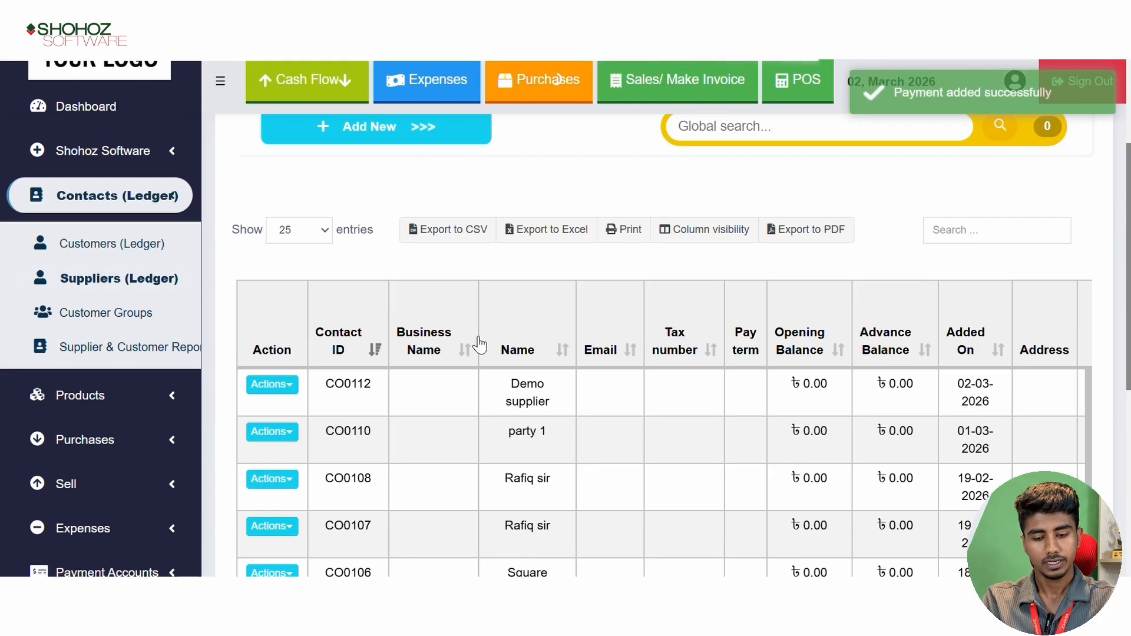
click(257, 390)
click(308, 437)
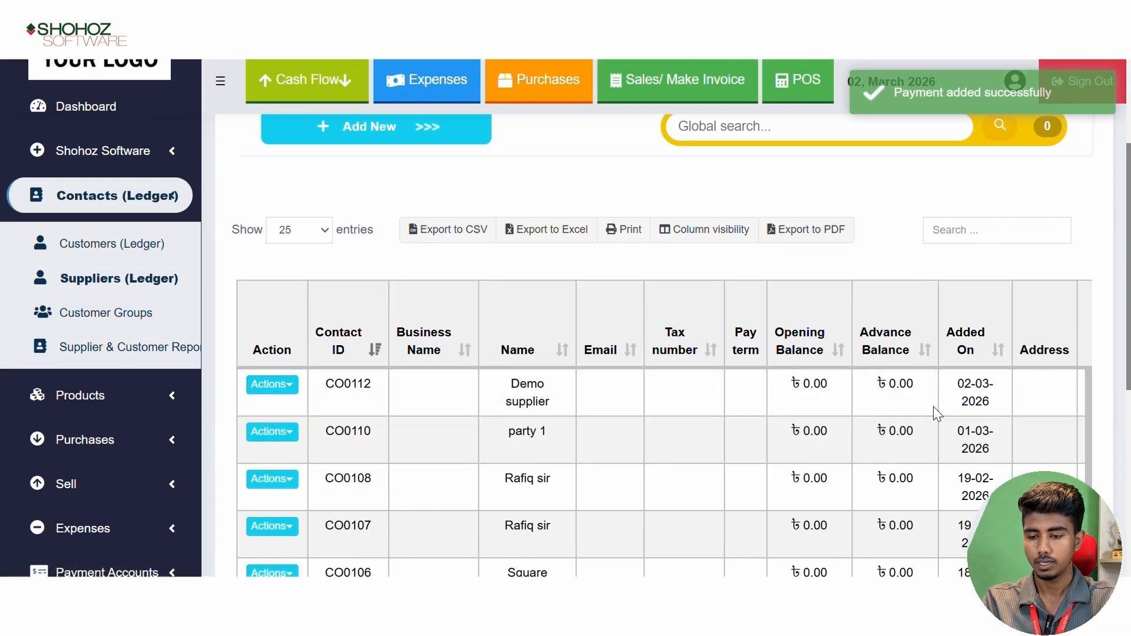
scroll(988, 392, down, 5)
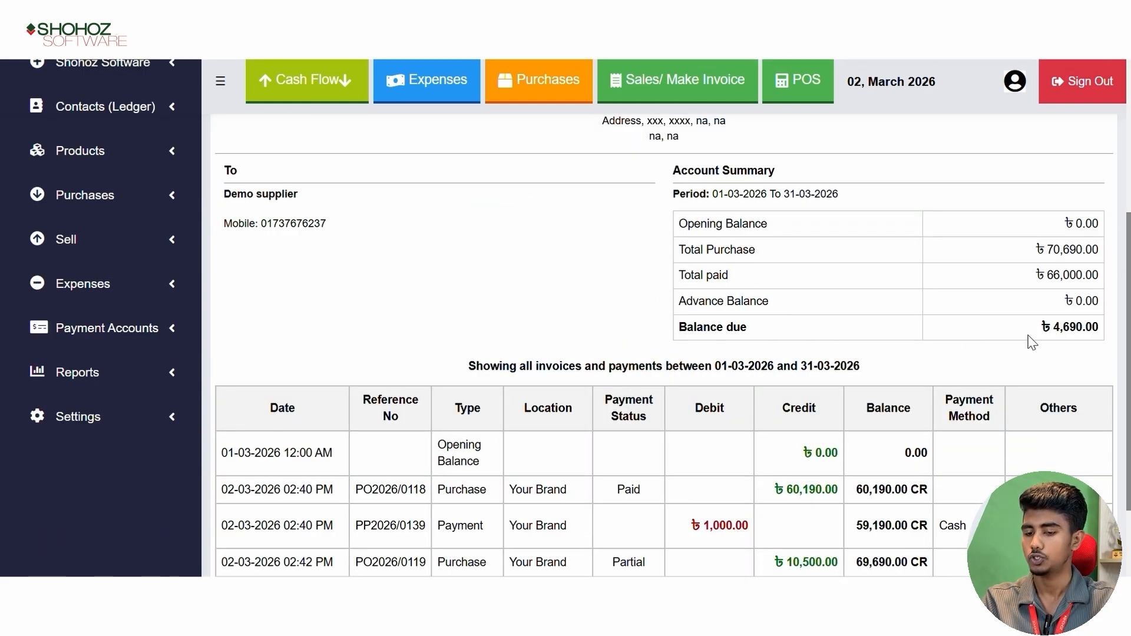
scroll(945, 334, down, 2)
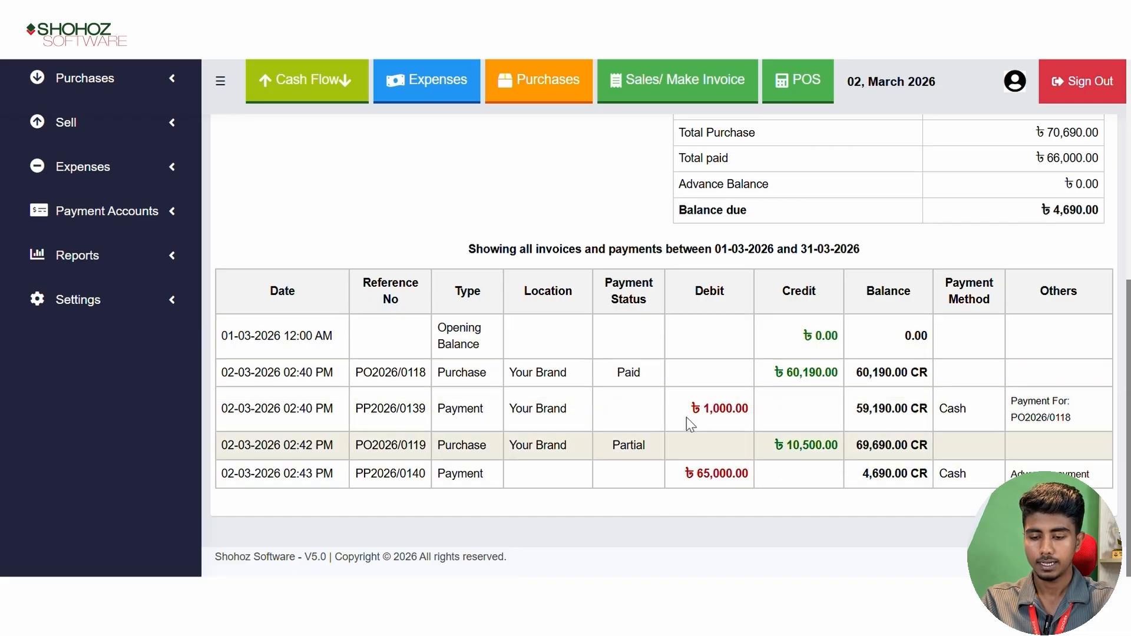
scroll(707, 460, up, 3)
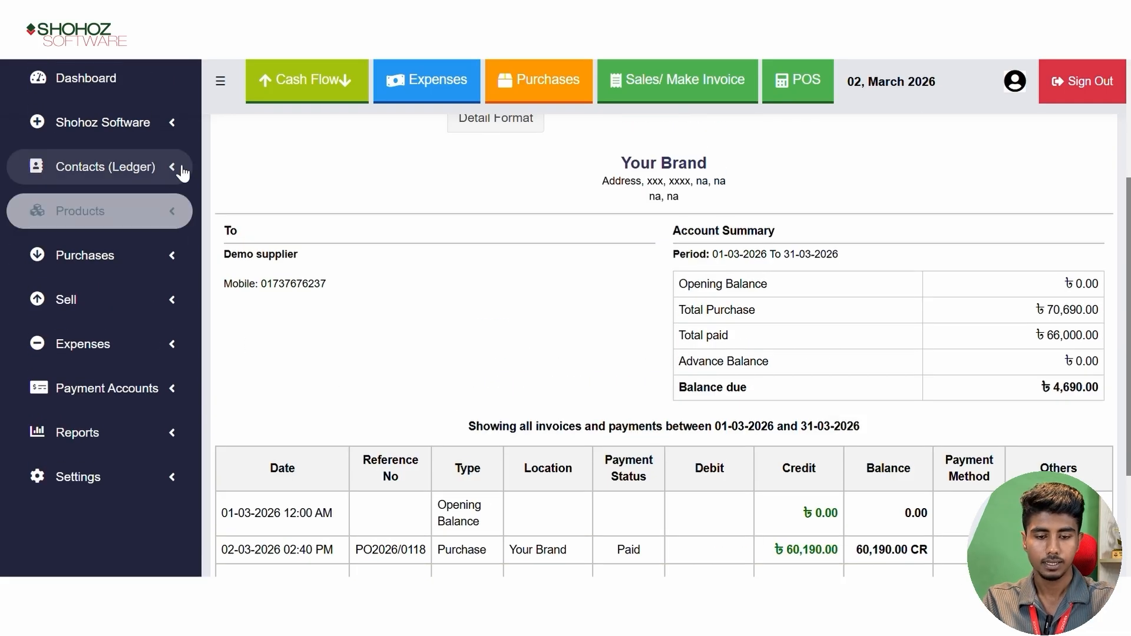
Open the purchases list and check the payment status and payment due of Demo supplier's purchases
click(141, 269)
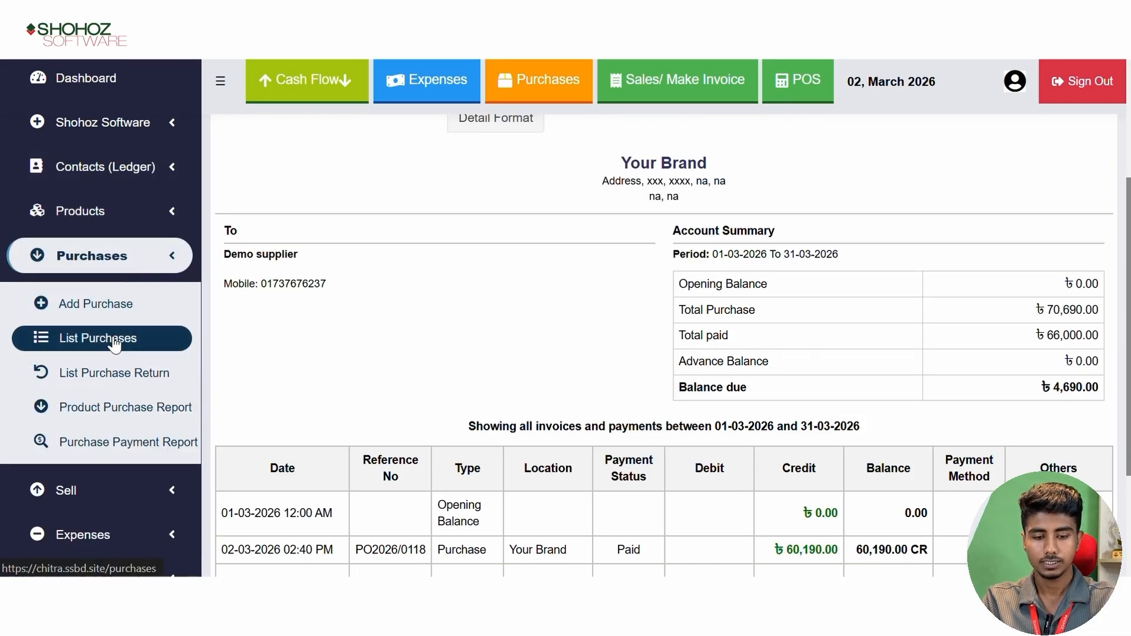
click(167, 321)
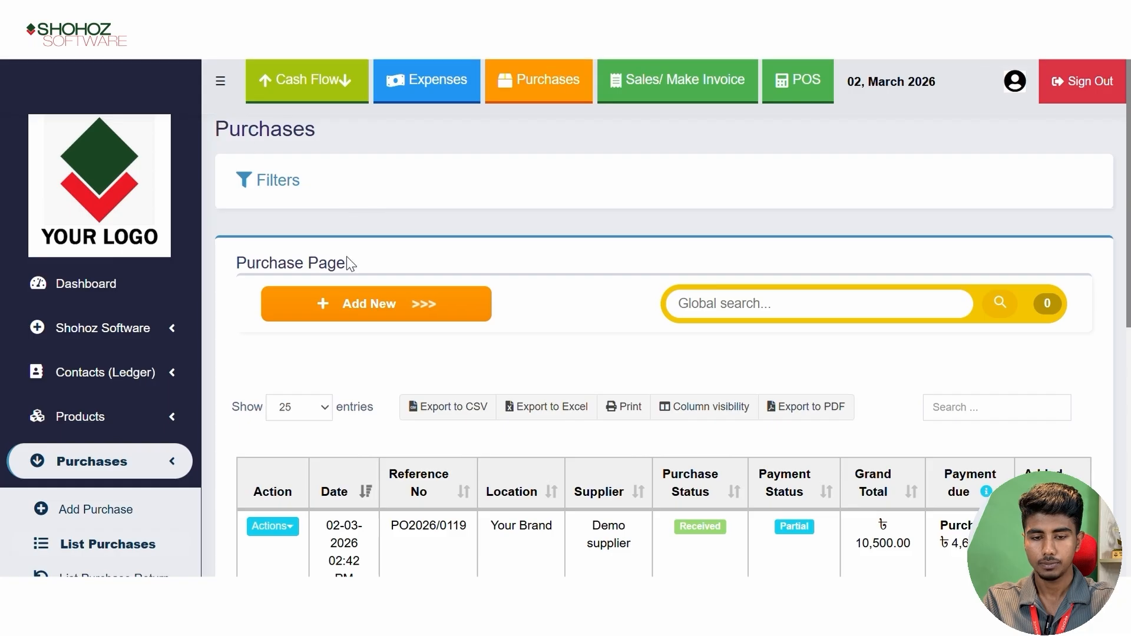
scroll(382, 234, down, 5)
scroll(388, 236, up, 3)
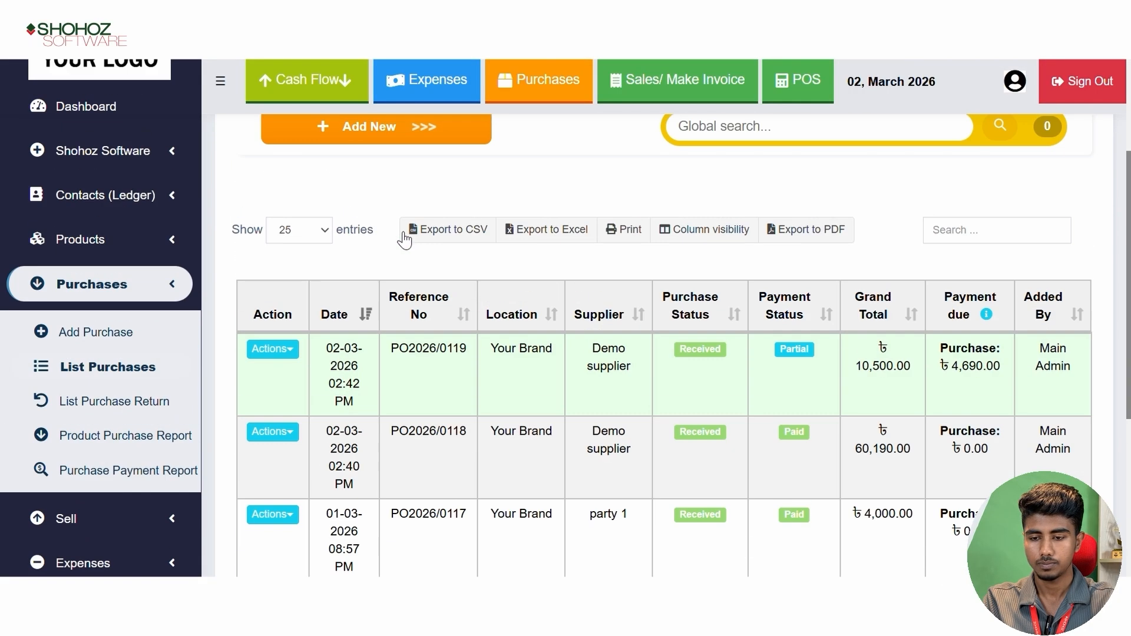
click(127, 287)
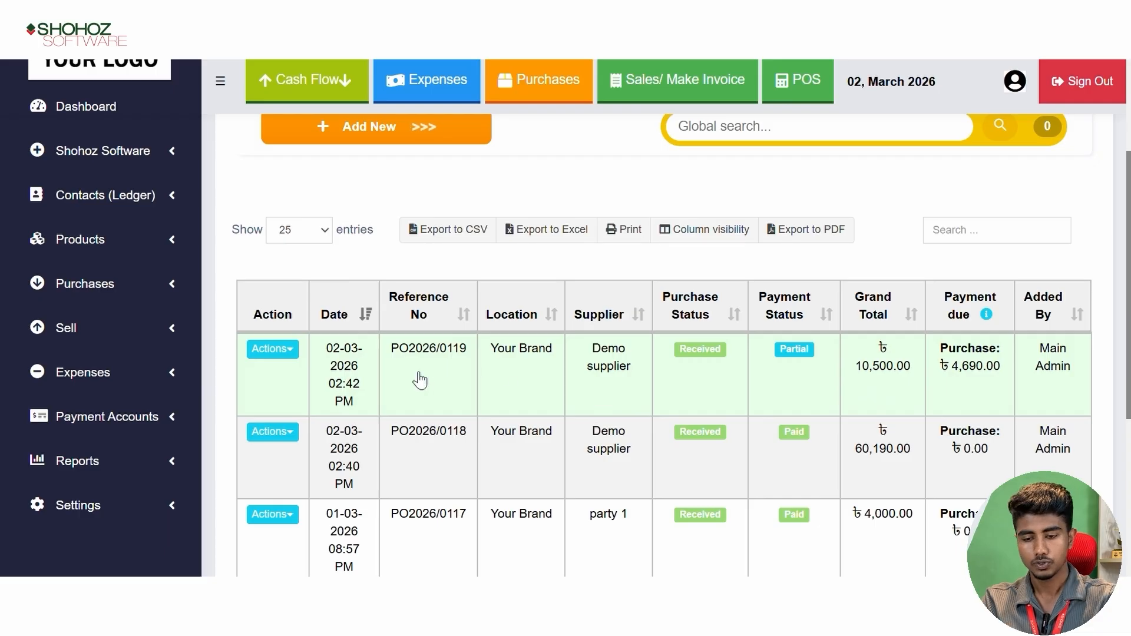
Leave the purchases list for the POS screen and open the customer search for a new sale
scroll(430, 393, up, 3)
click(152, 386)
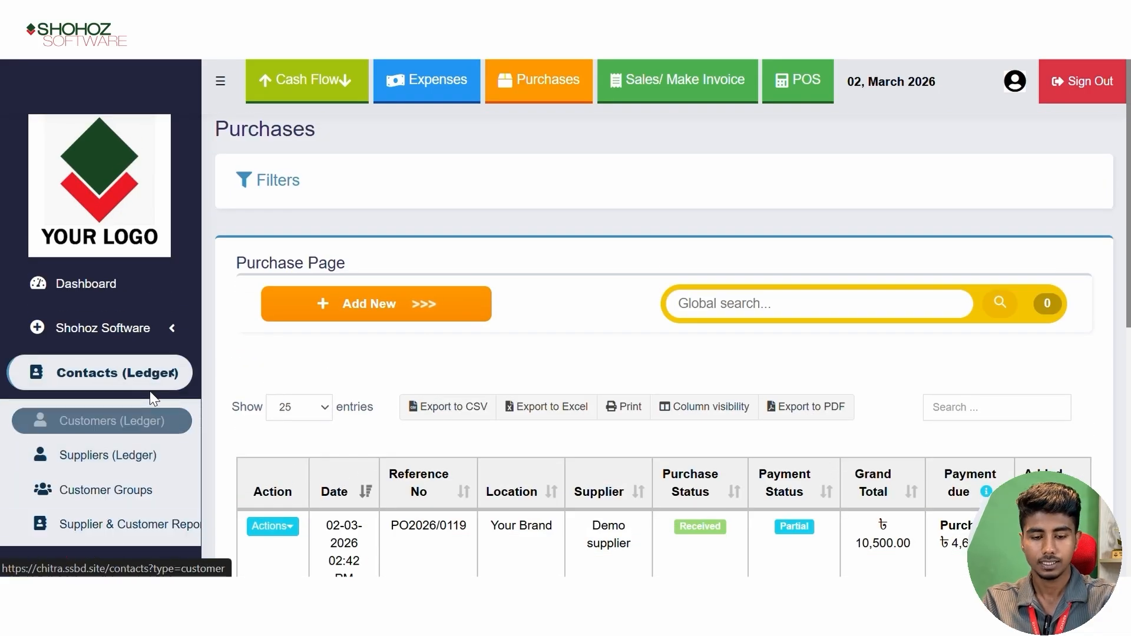
click(176, 382)
scroll(360, 386, down, 3)
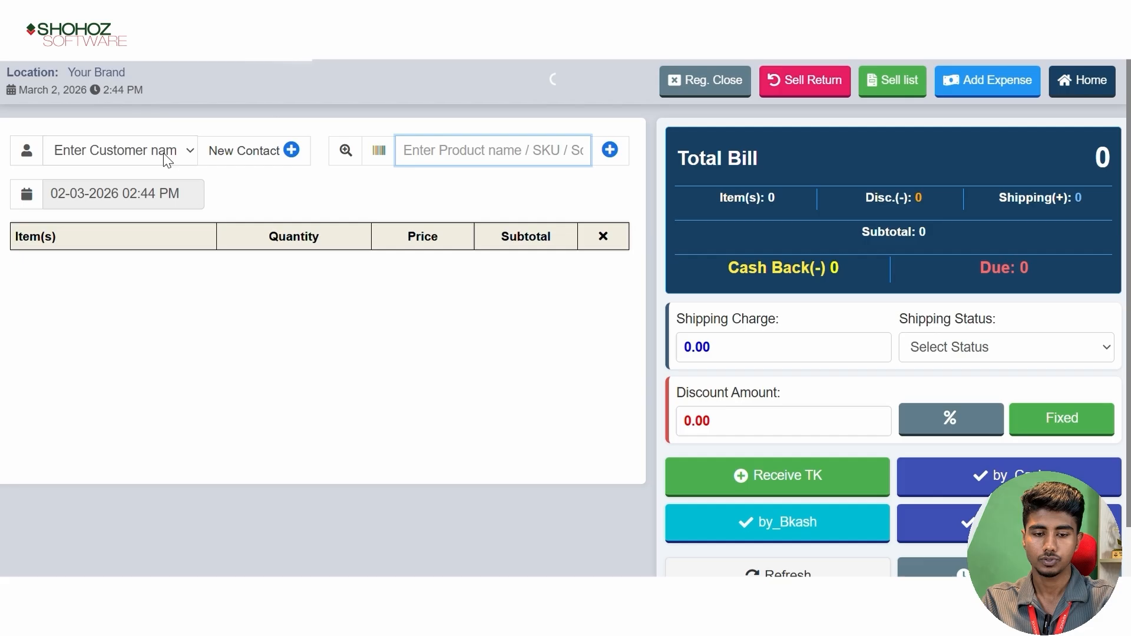
click(164, 155)
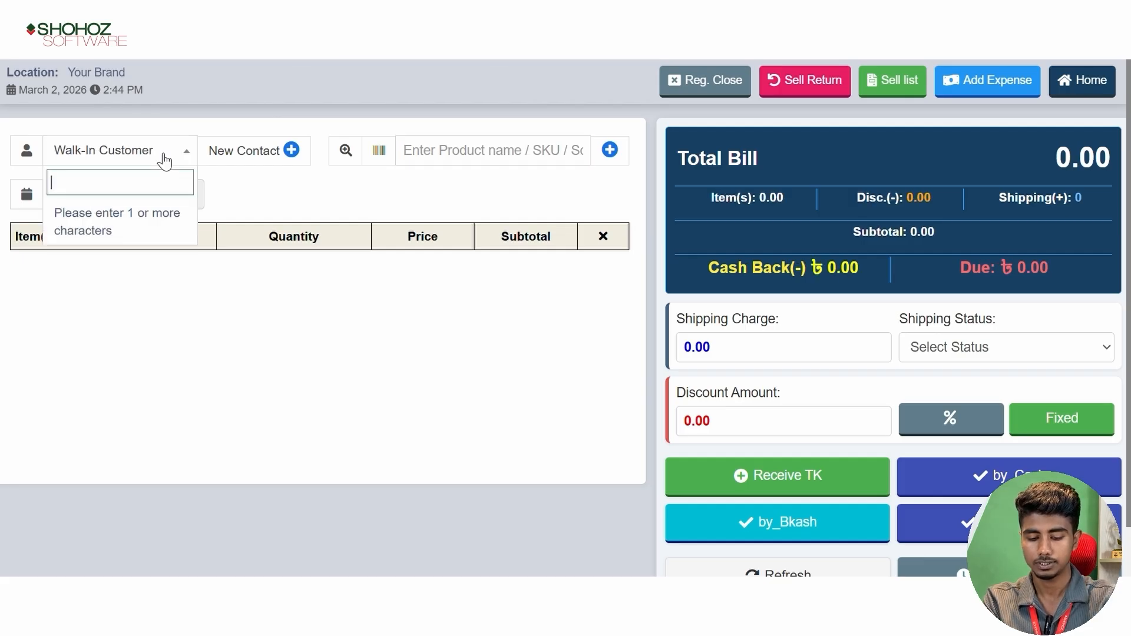
text(dem)
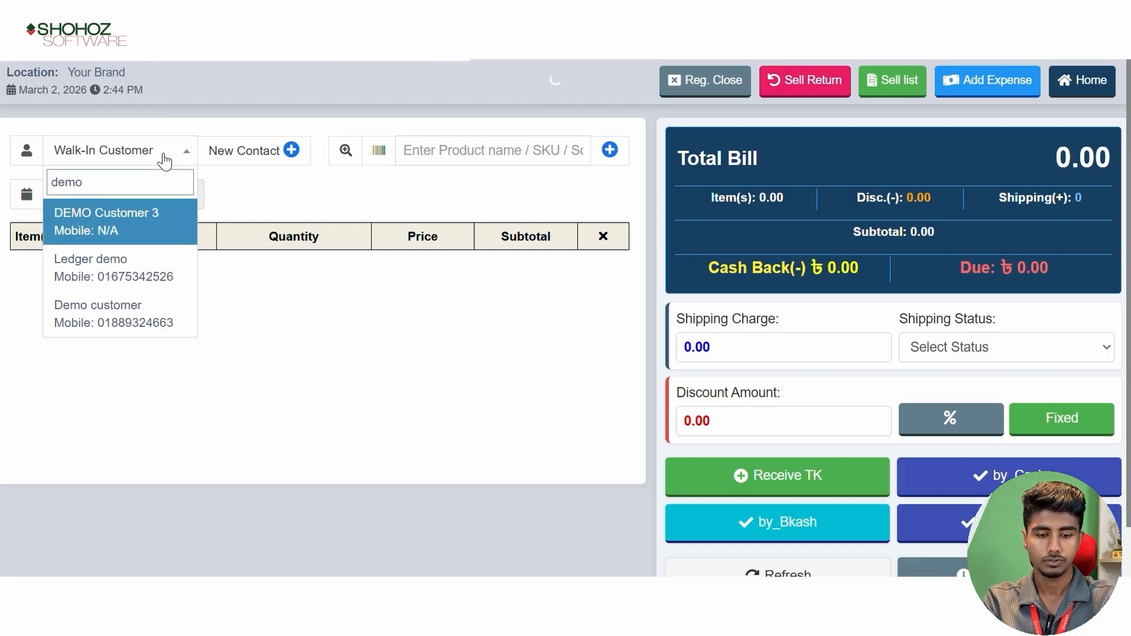
text(o)
key(BackSpace)
key(BackSpace)
key(BackSpace)
key(BackSpace)
key(BackSpace)
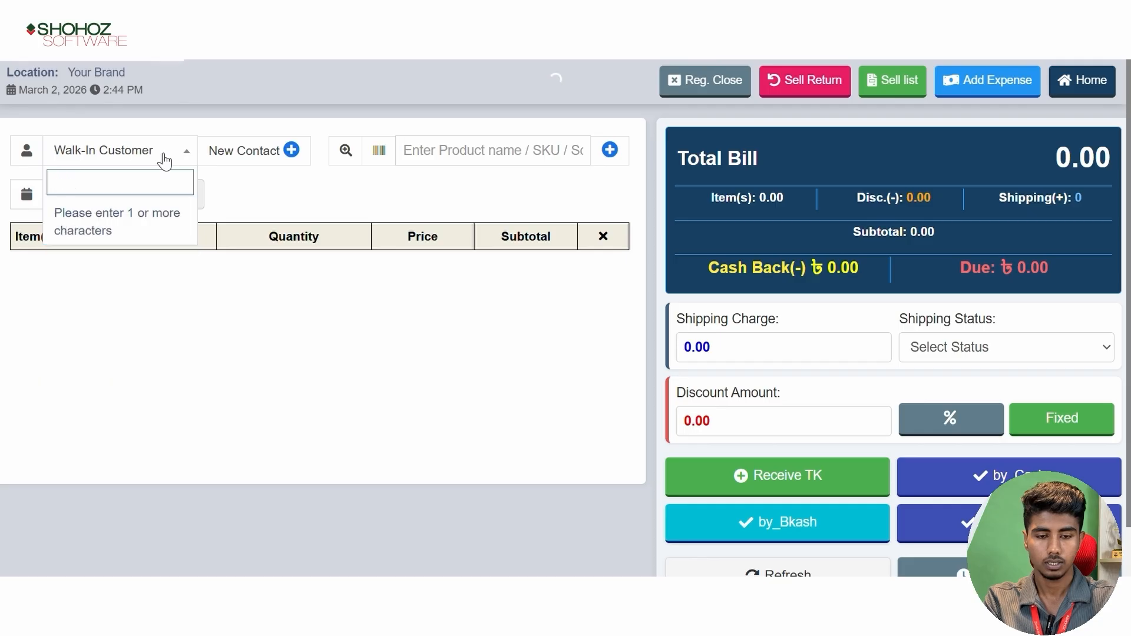
text(dutom)
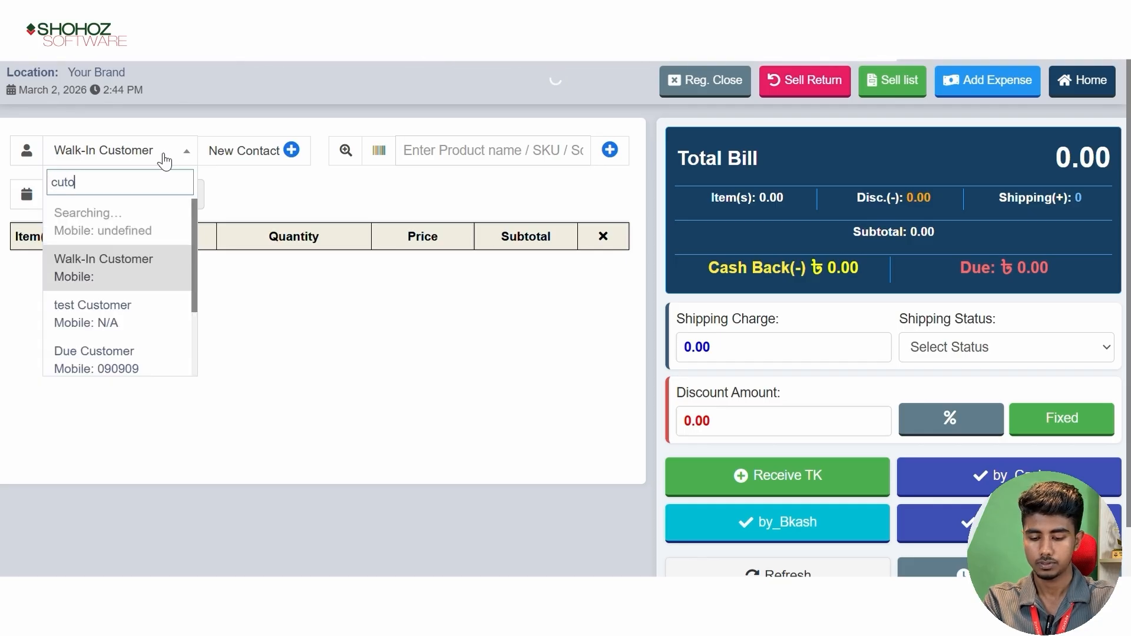
key(BackSpace)
key(BackSpace)
key(BackSpace)
key(BackSpace)
key(BackSpace)
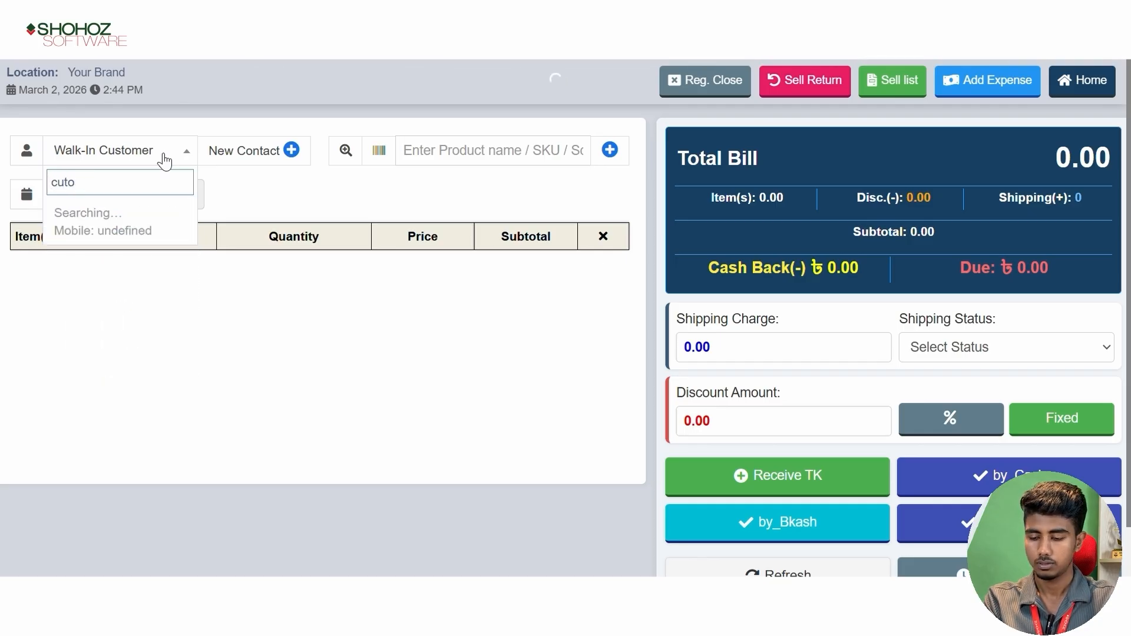
Assign the sale to Demo customer and add the products Child Fasion 00 (11703) and monitor (2001)
text(demo)
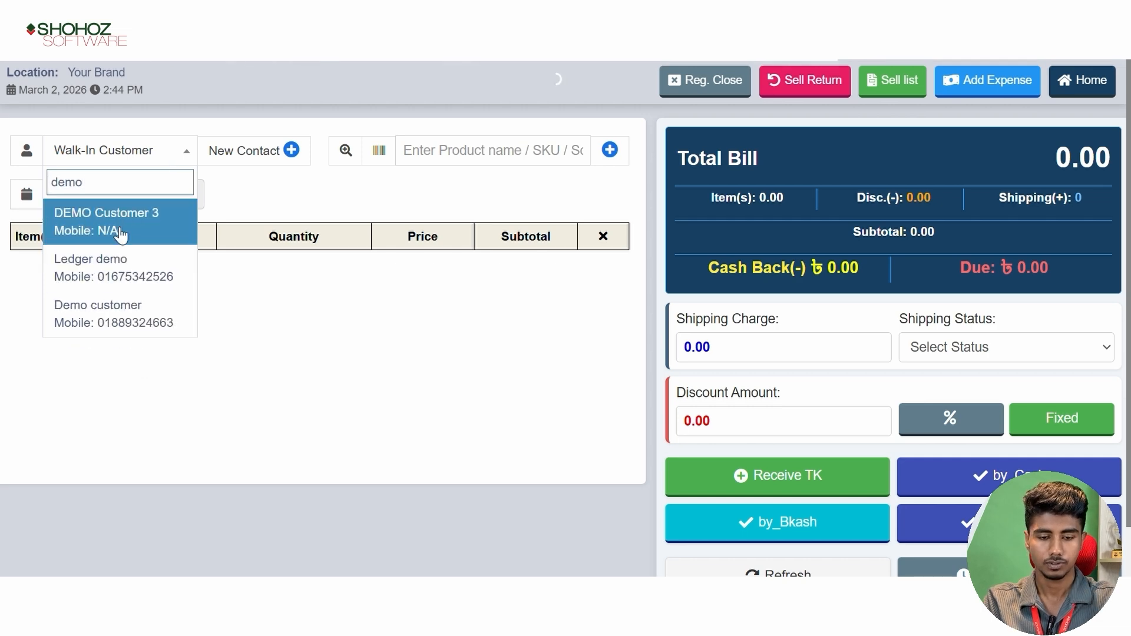
click(135, 323)
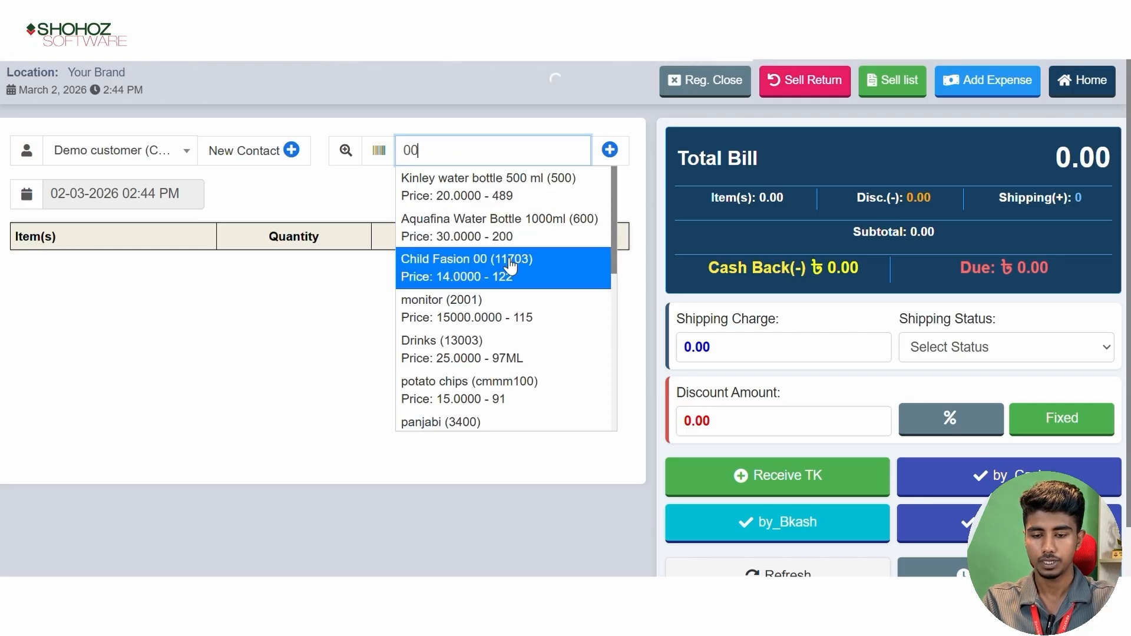
click(510, 266)
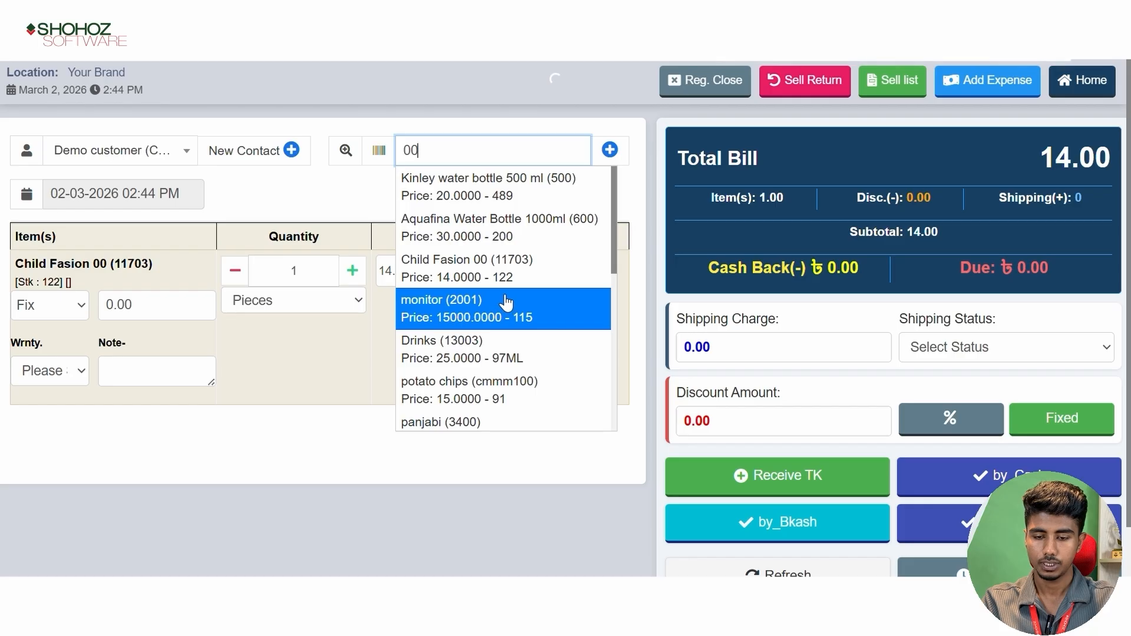
click(494, 318)
Set the quantity of both Child Fasion 00 and monitor to 2
scroll(312, 318, up, 2)
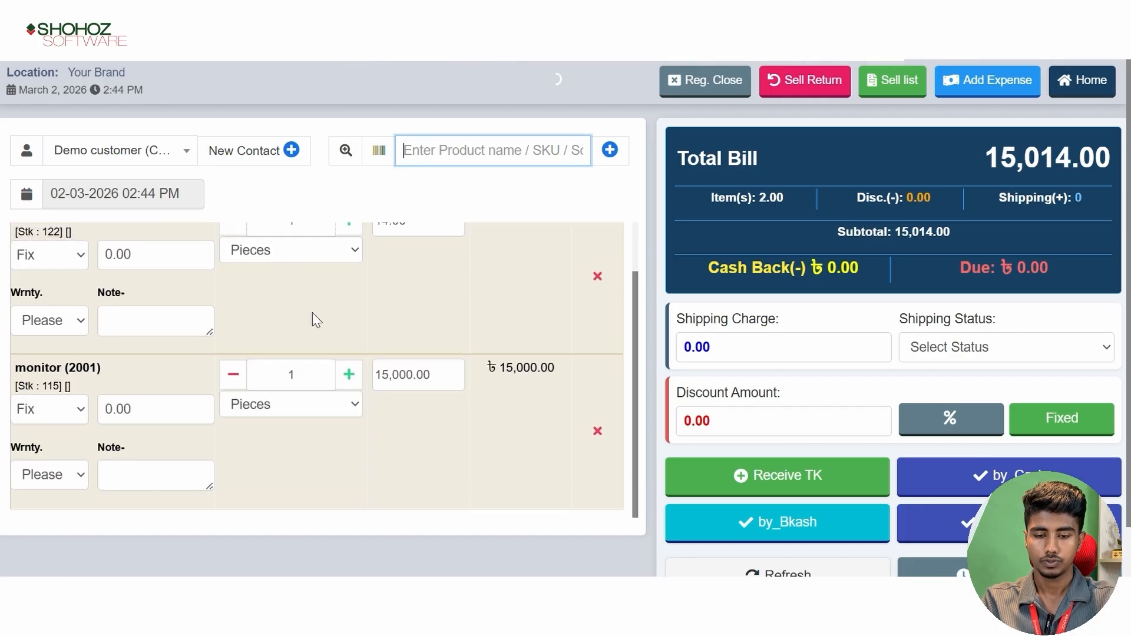
click(311, 273)
double_click(311, 273)
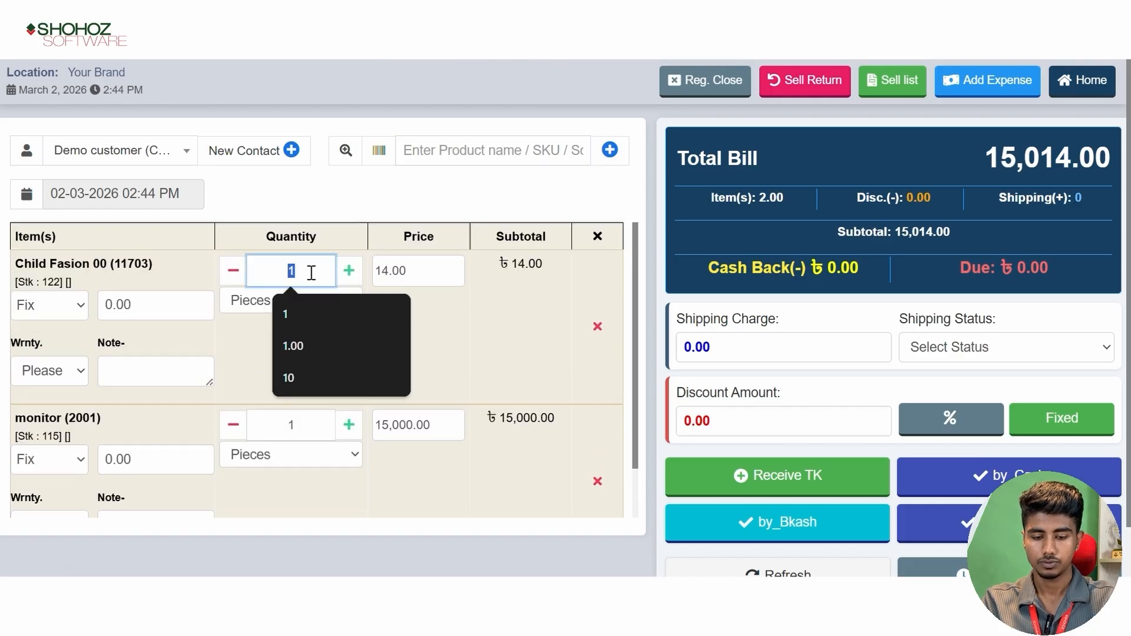
click(304, 429)
double_click(304, 429)
text(2)
click(574, 331)
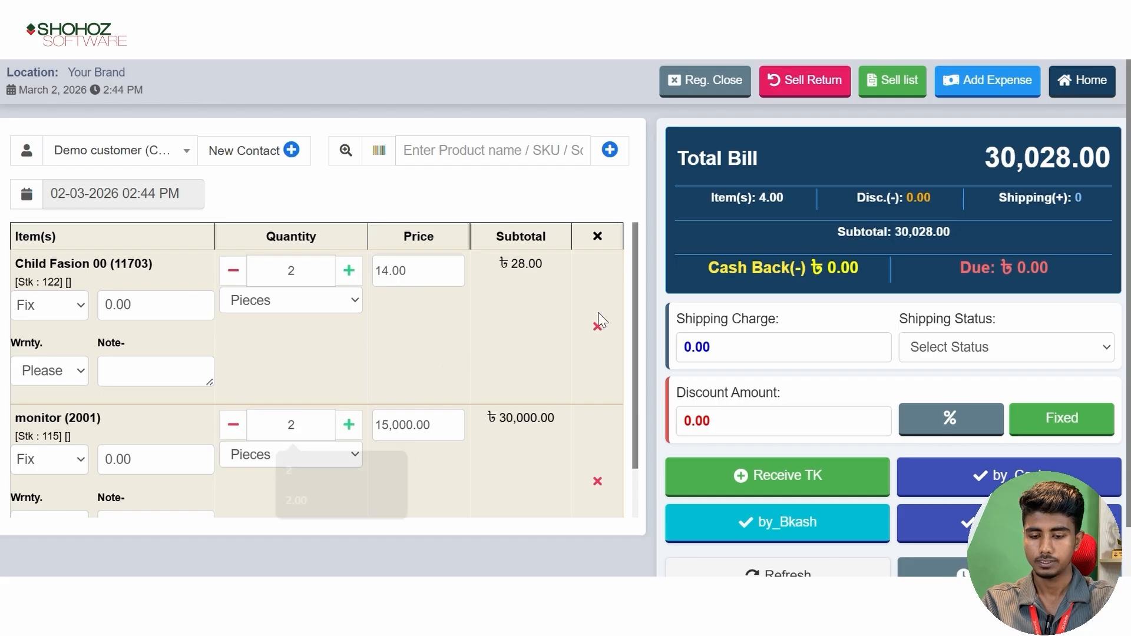
Record a received cash amount of 5000 for the sale, save it, and dismiss the invoice print dialog
click(753, 489)
key(BackSpace)
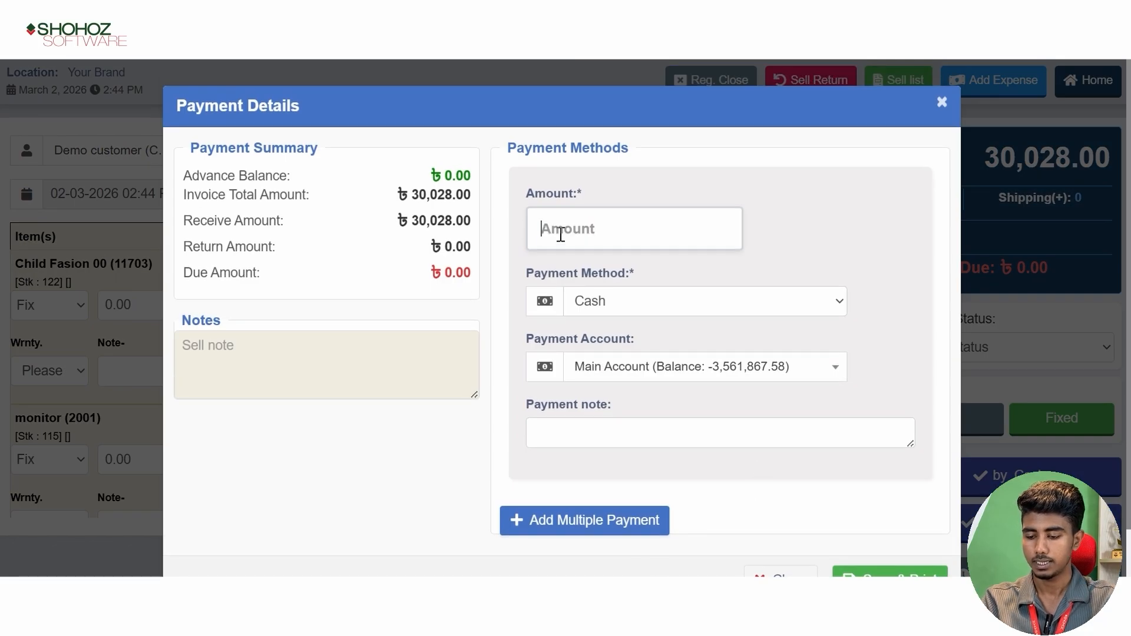
text(50000)
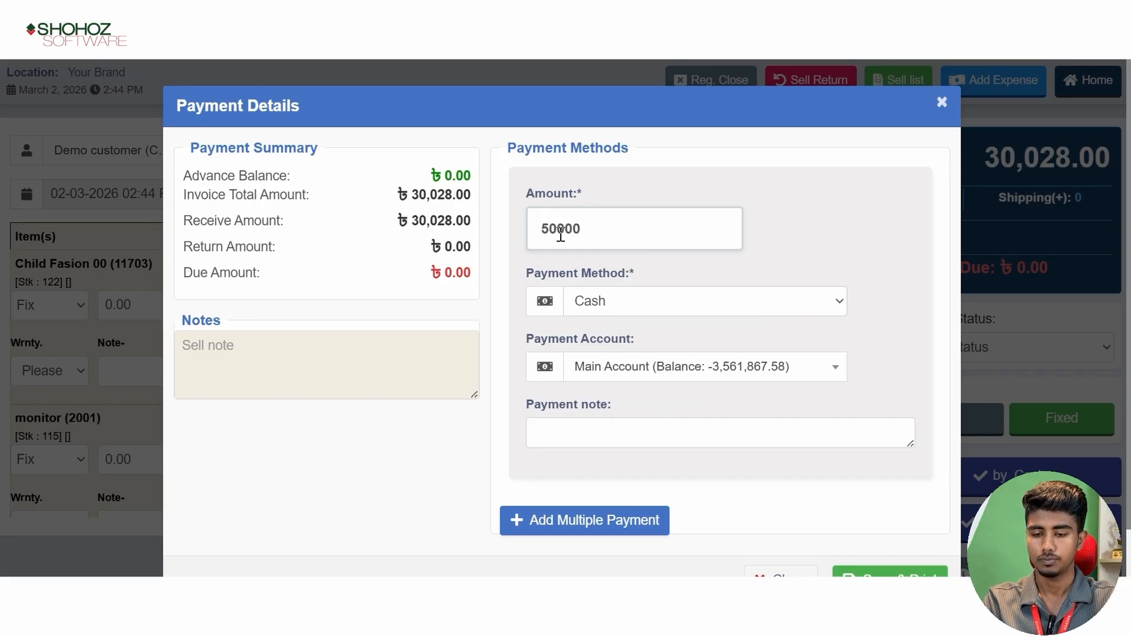
key(BackSpace)
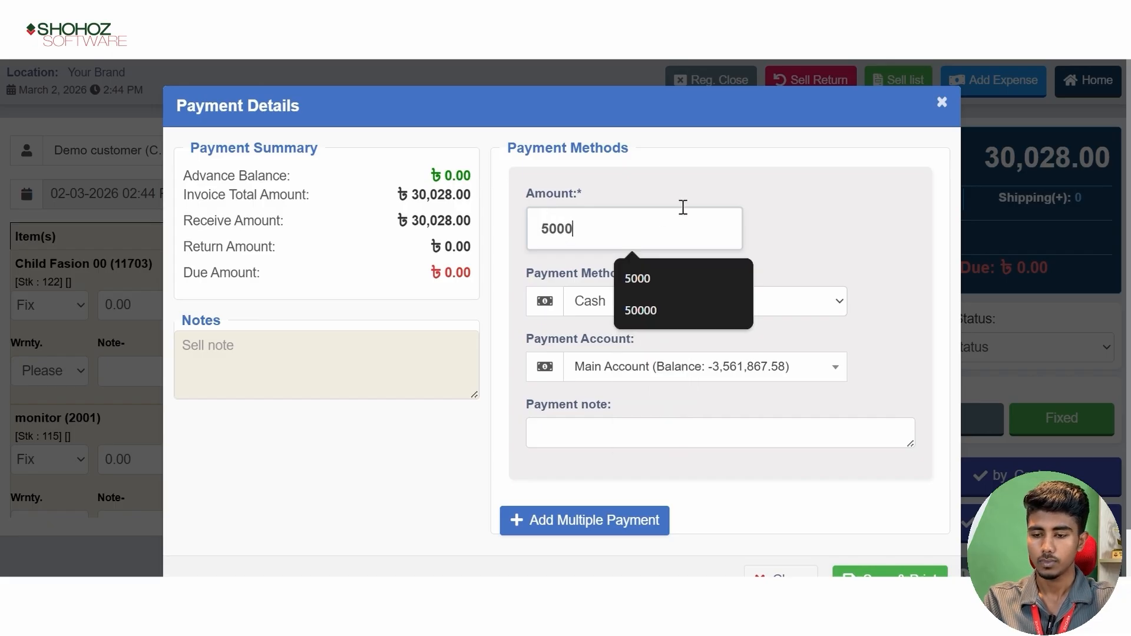
click(814, 185)
scroll(940, 468, down, 1)
click(914, 526)
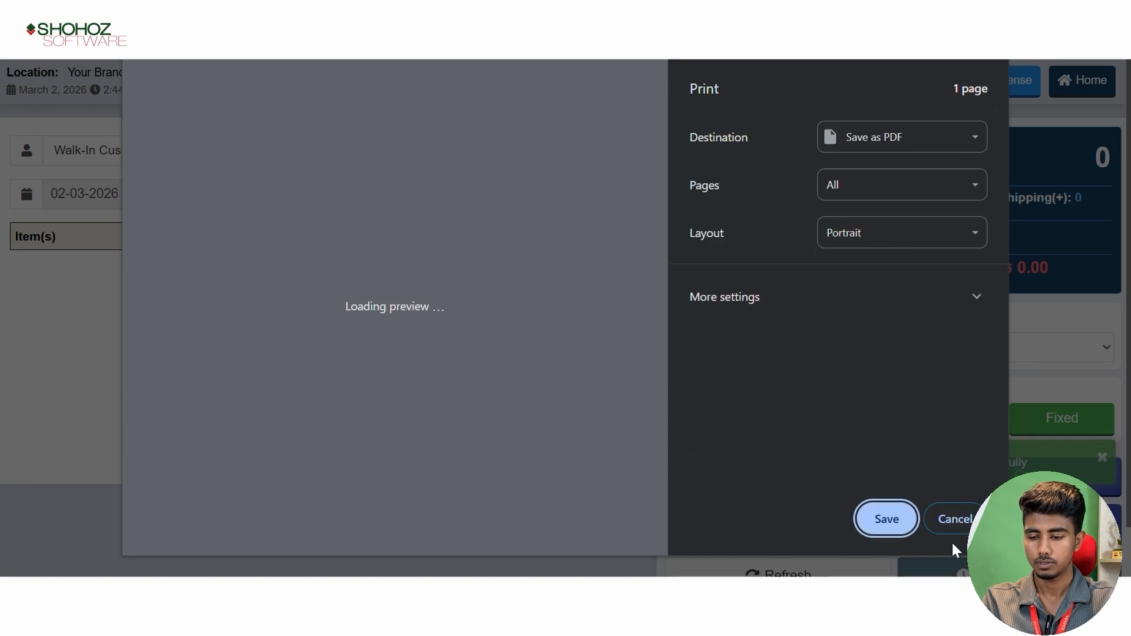
click(960, 526)
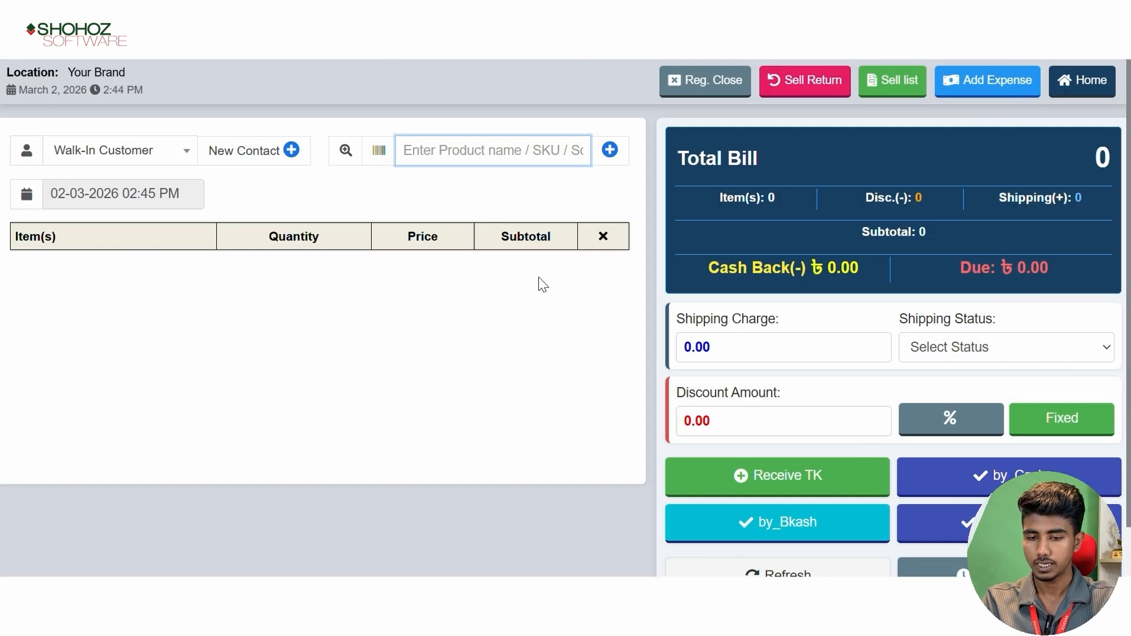
Select Demo customer for another sale and check the customer due
click(70, 156)
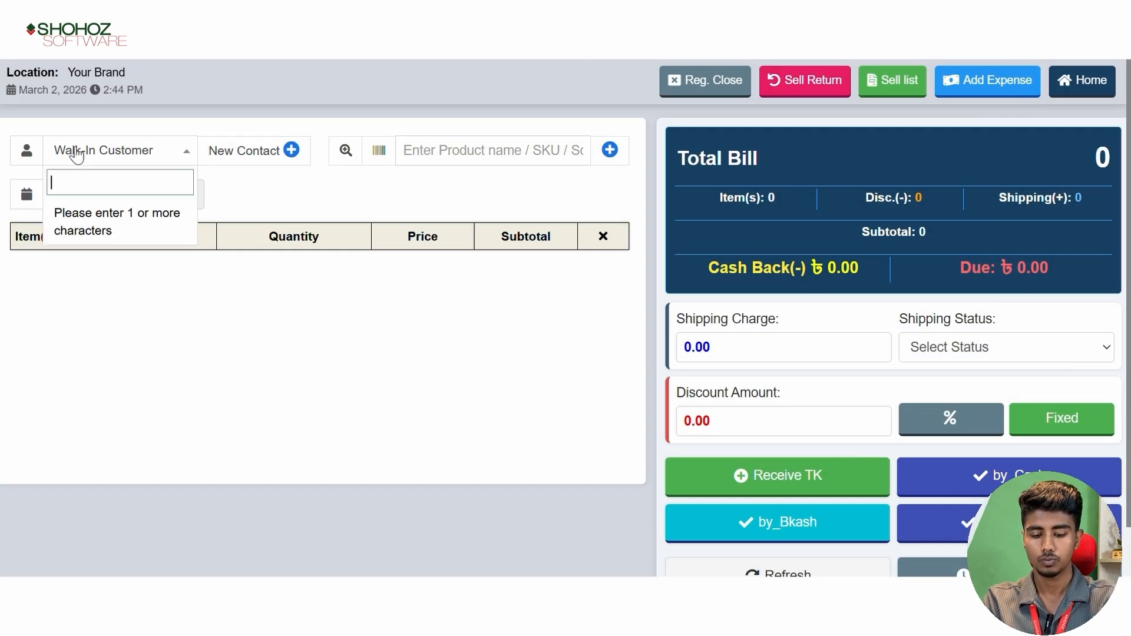
text(demo)
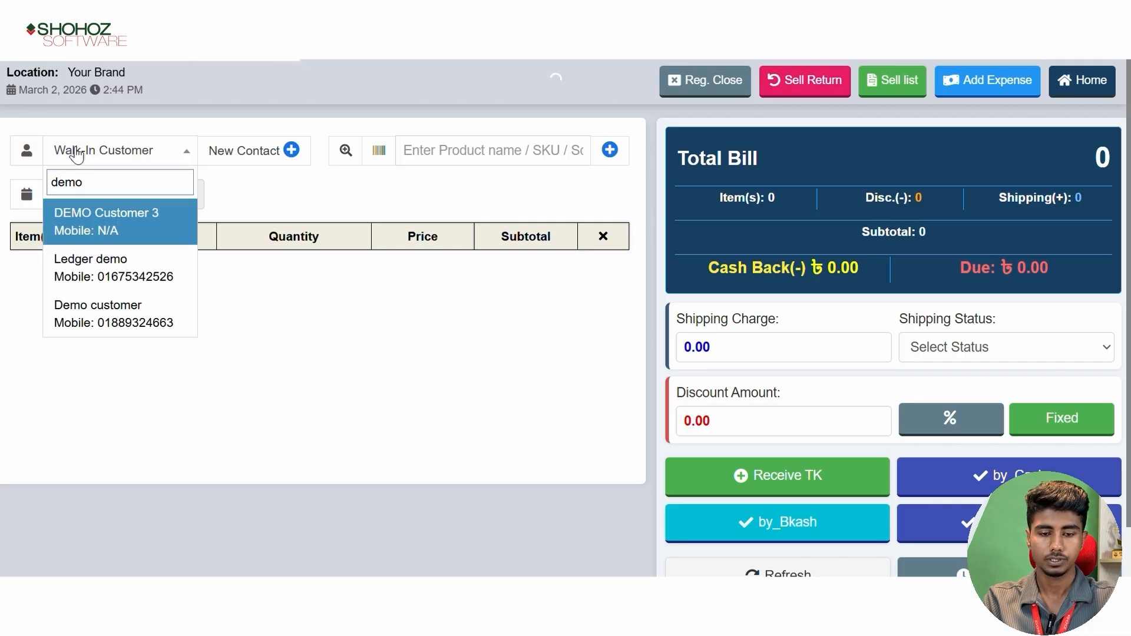
click(83, 330)
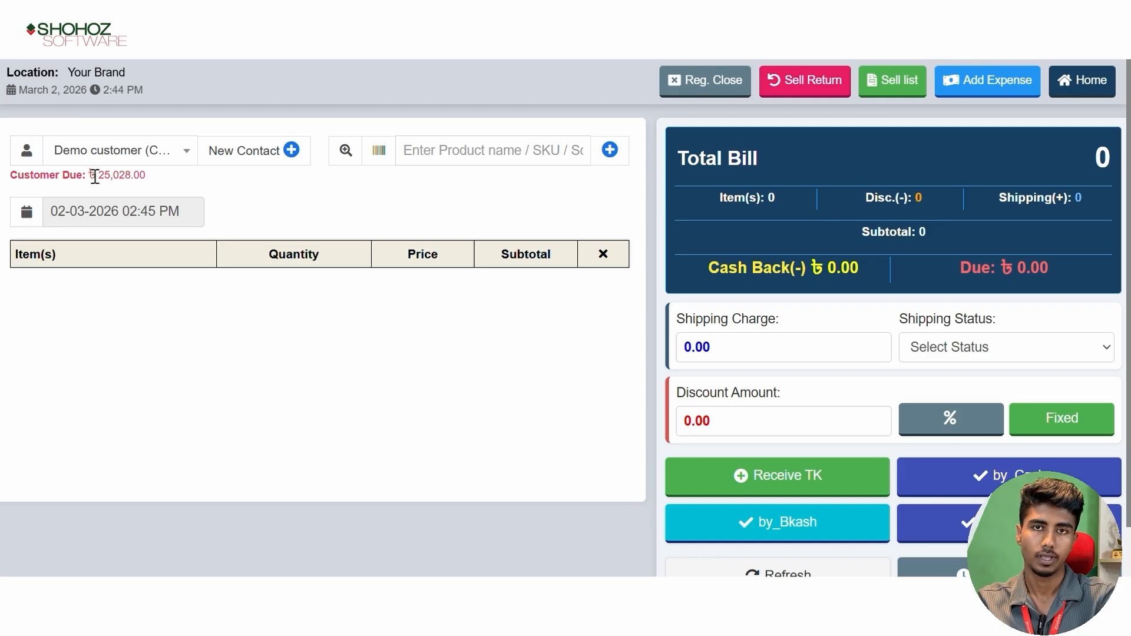
Search the products for "00" and add monitor (2001) and Drinks (13003) to the sale
click(395, 160)
text(00)
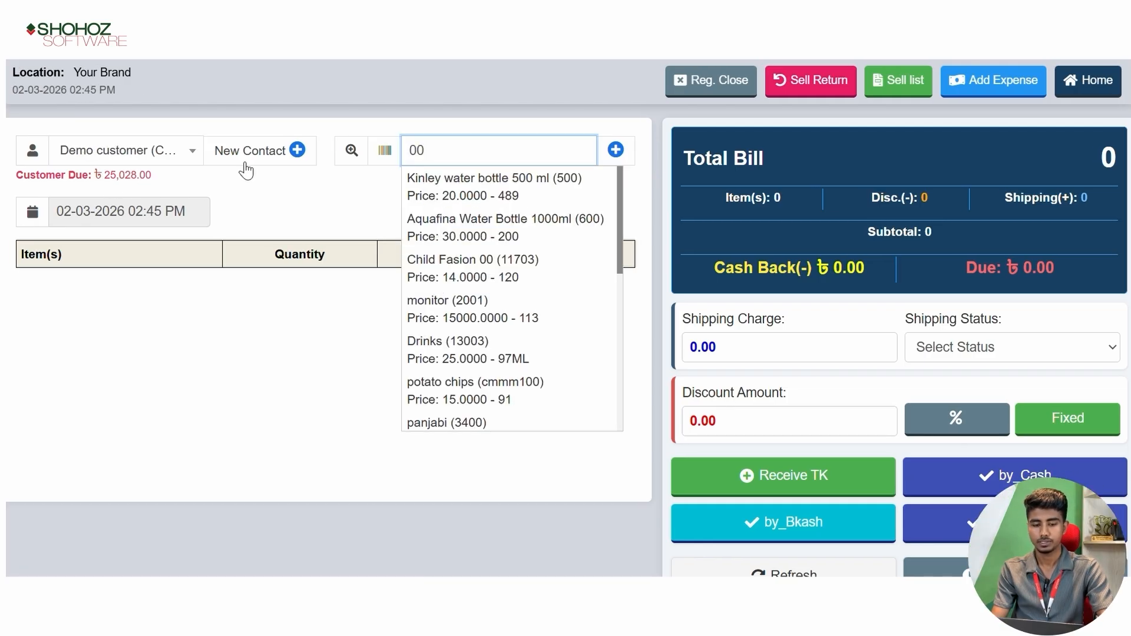
click(456, 319)
text(0)
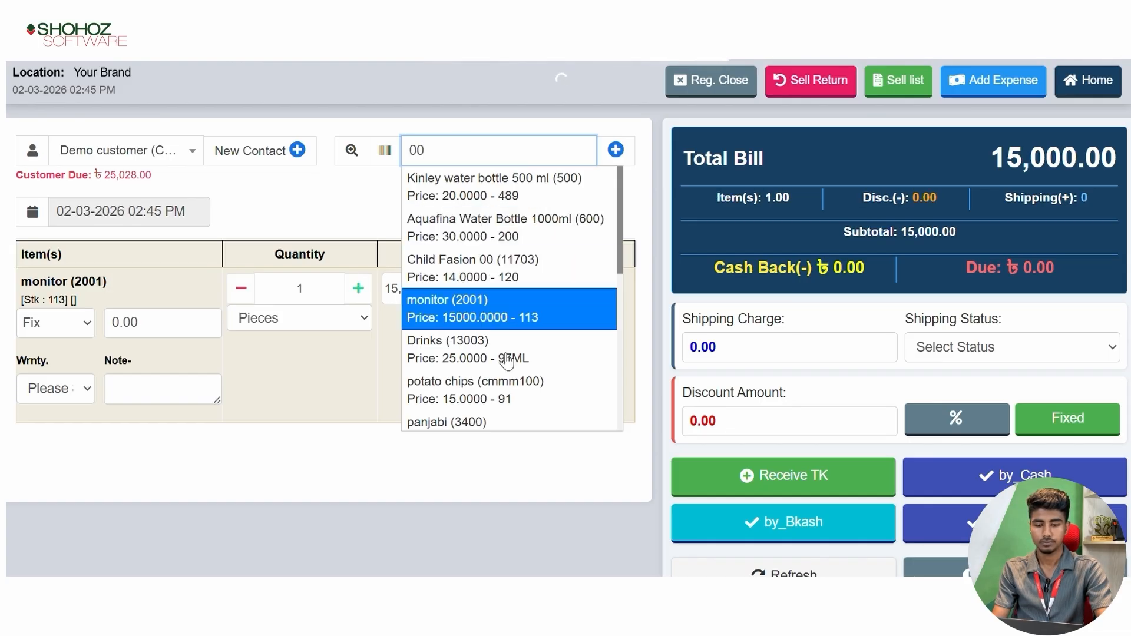
click(510, 348)
Set the monitor quantity to 3 and the Drinks quantity to 2
scroll(327, 346, up, 3)
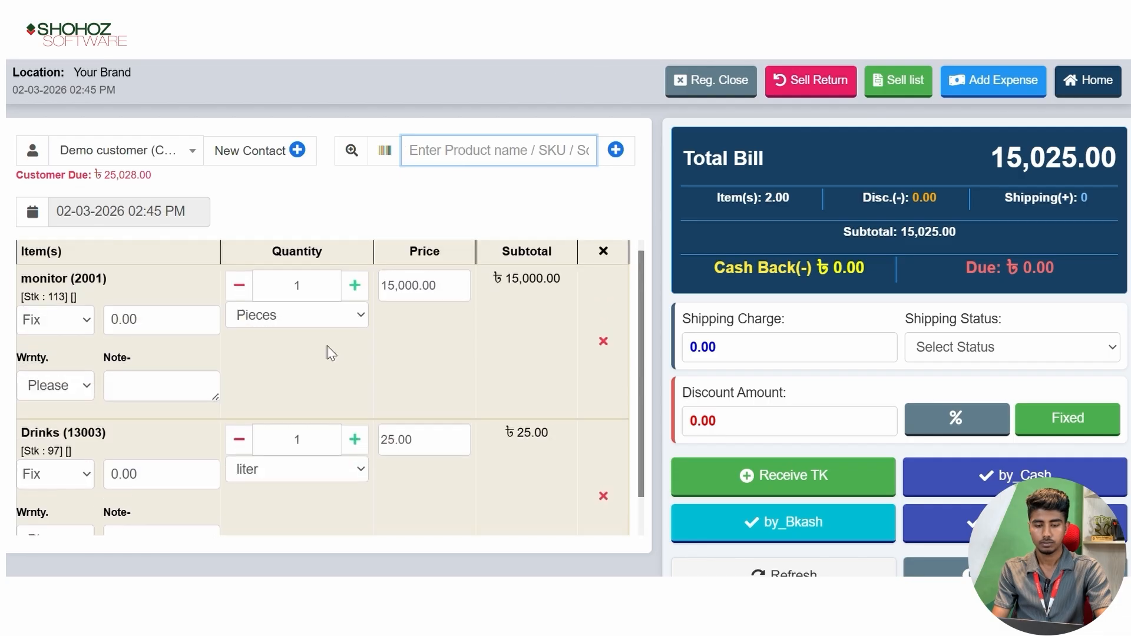
click(301, 283)
text(3)
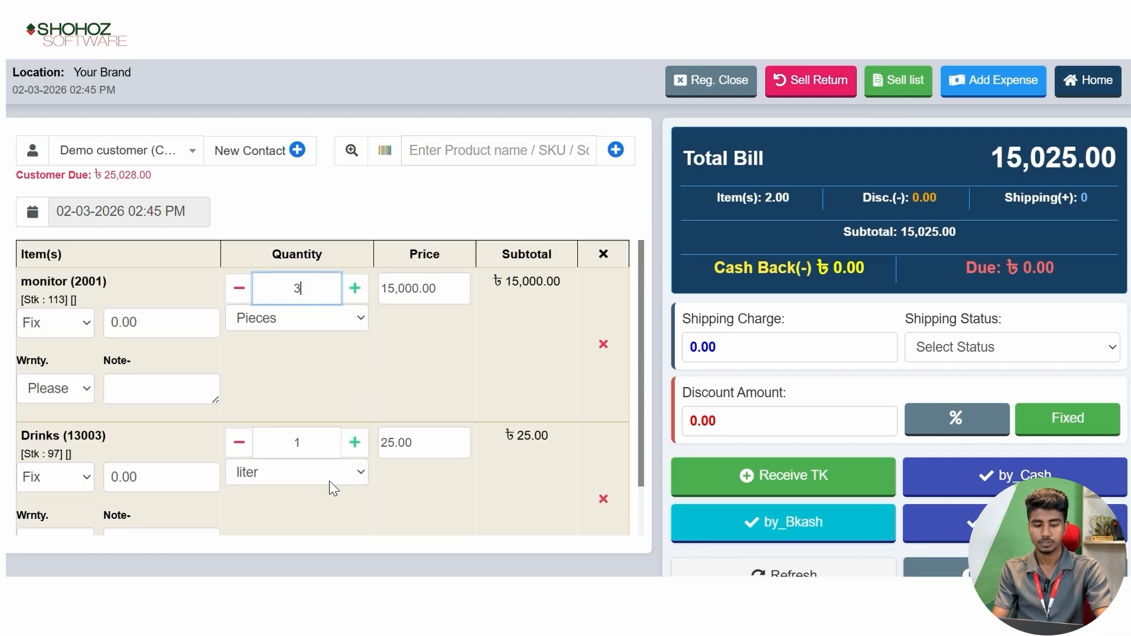
click(327, 451)
text(2)
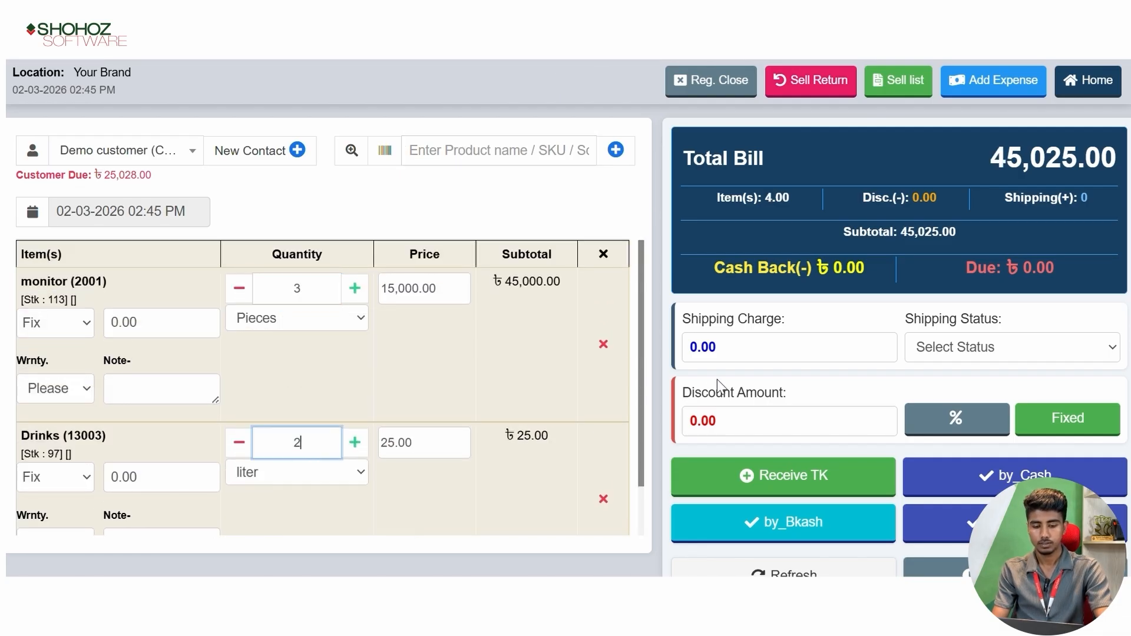
click(756, 293)
Set the received amount to 0, save the sale fully on due, and dismiss the invoice print dialog
click(871, 474)
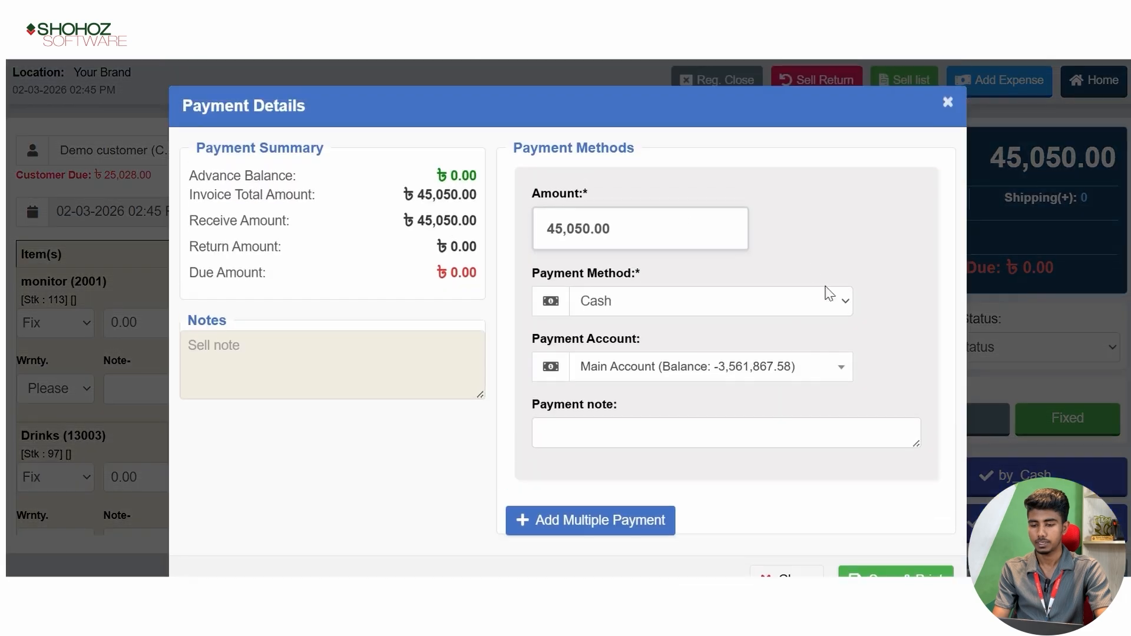
key(ctrl+a)
key(BackSpace)
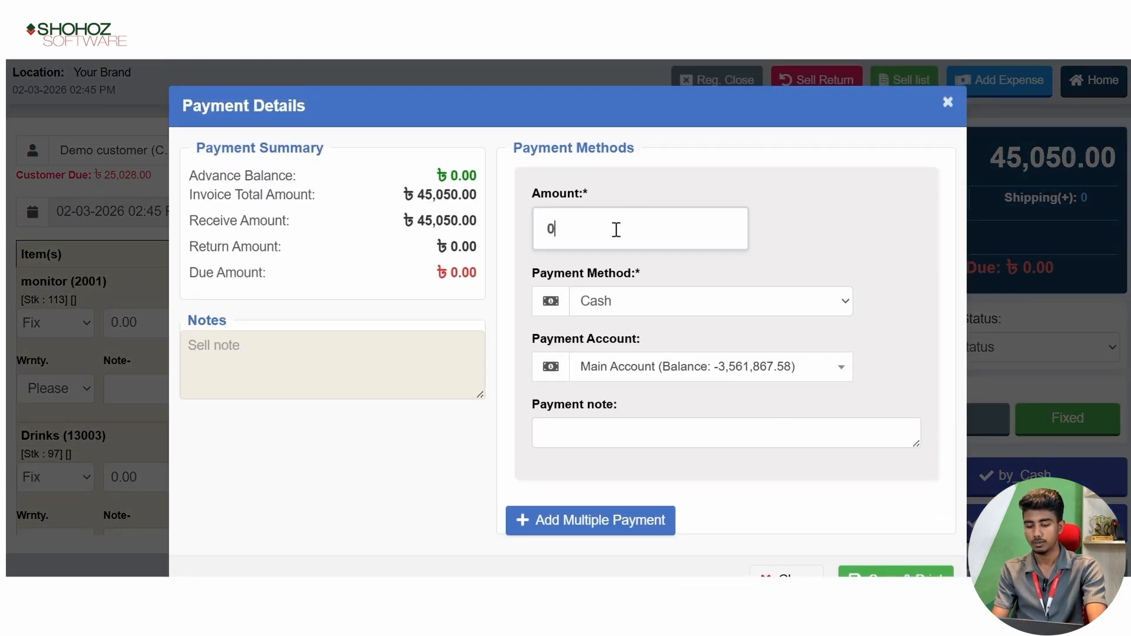
click(802, 218)
scroll(827, 488, down, 2)
click(899, 539)
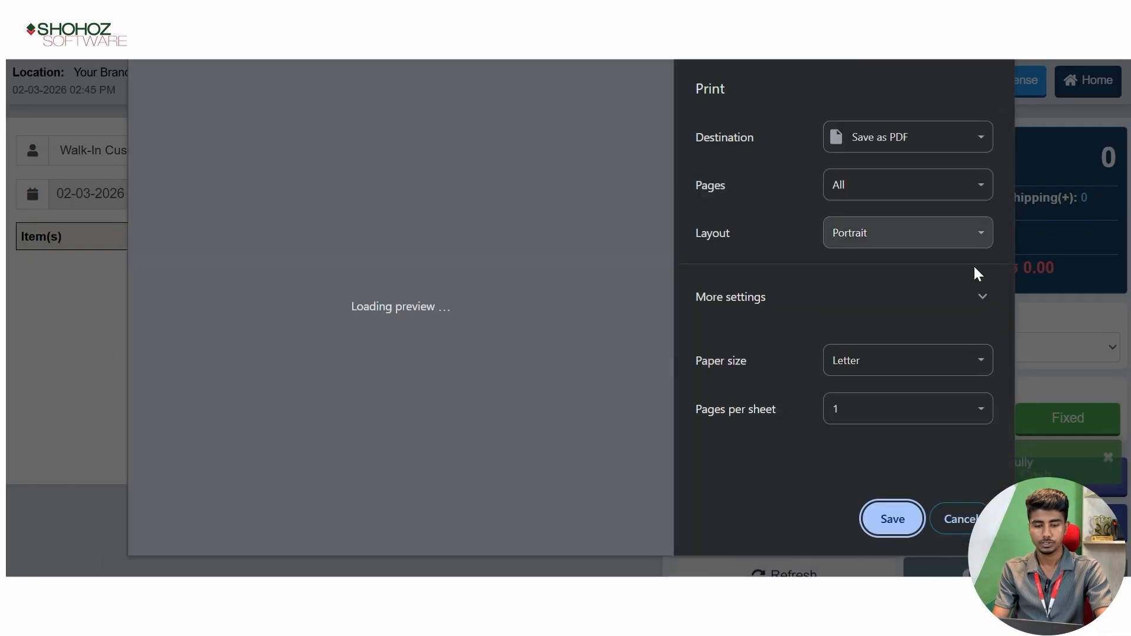
click(960, 519)
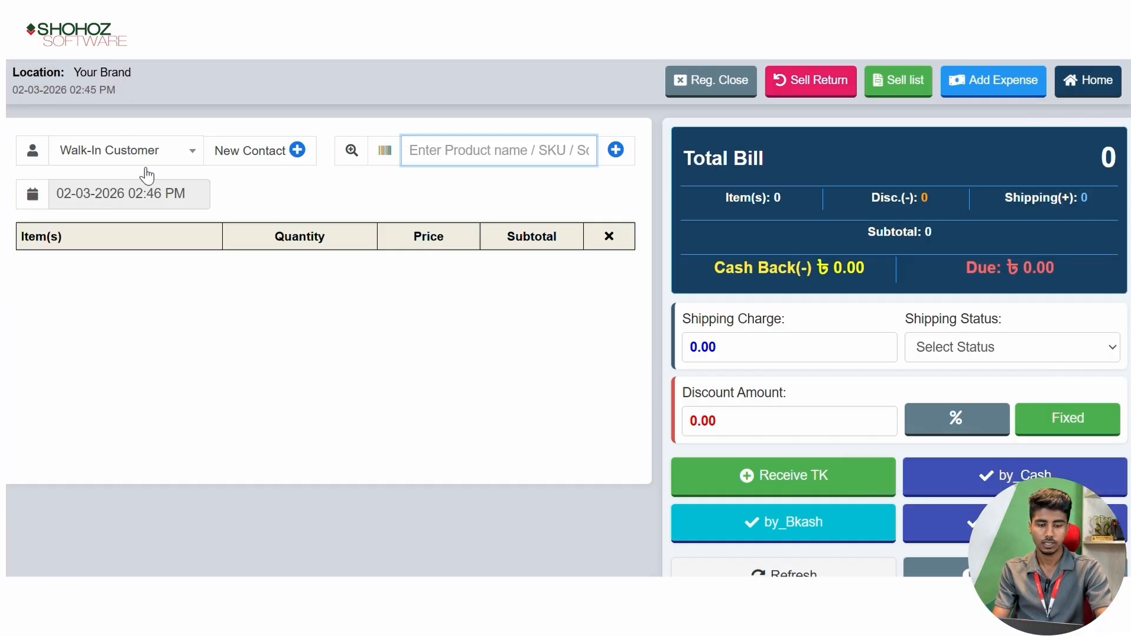
Choose Demo customer for a third sale and check the customer due after the unpaid sale
click(155, 150)
text(de)
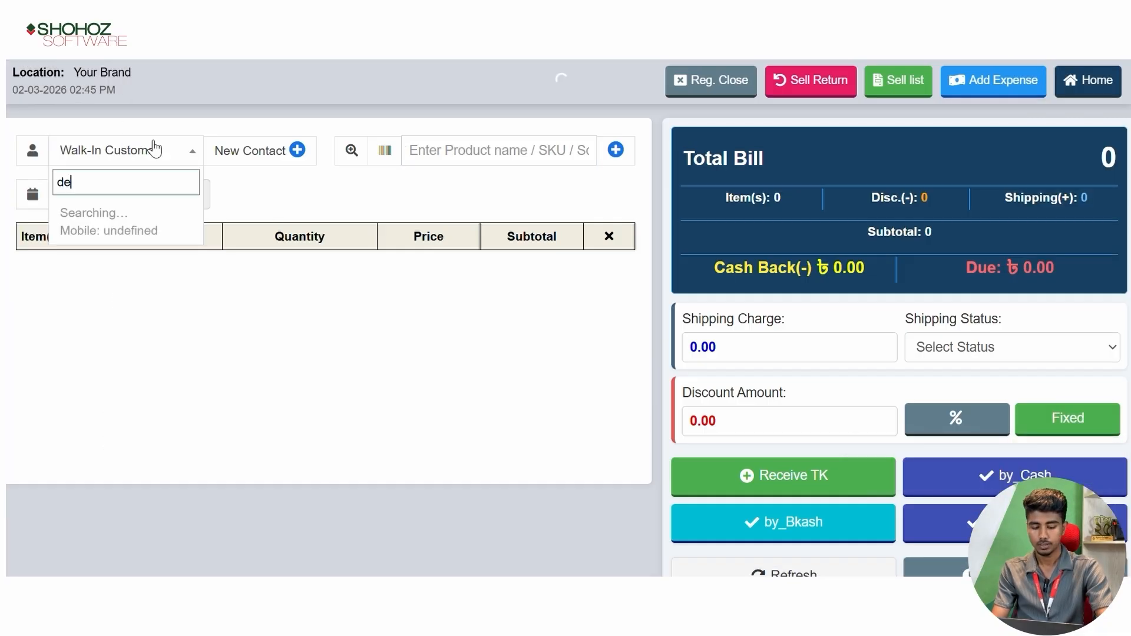
text(mo)
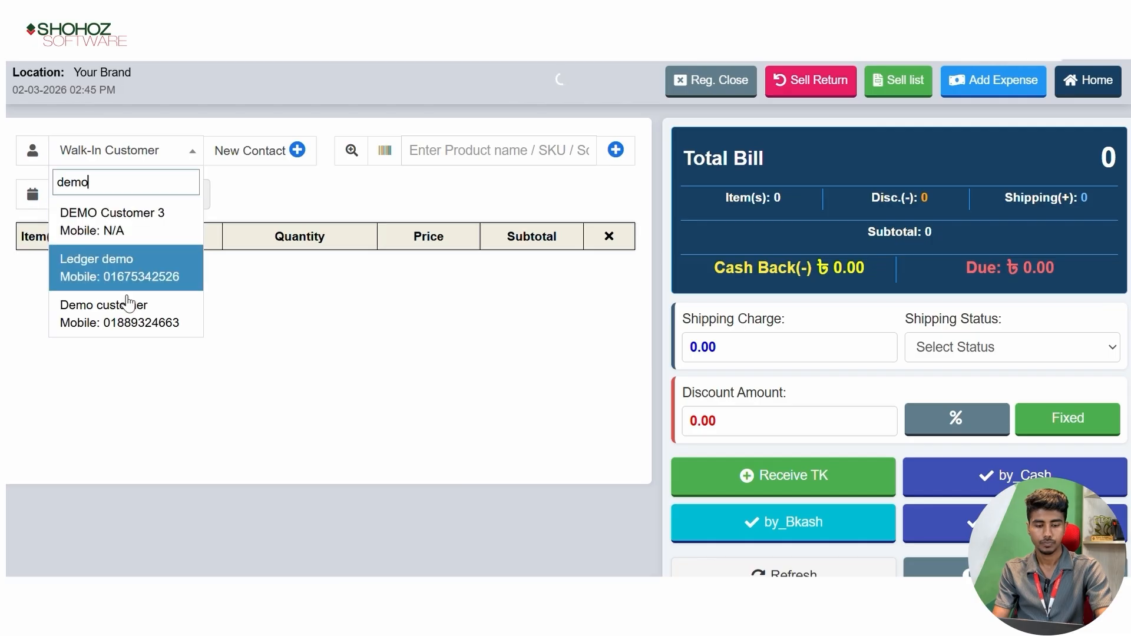
click(128, 305)
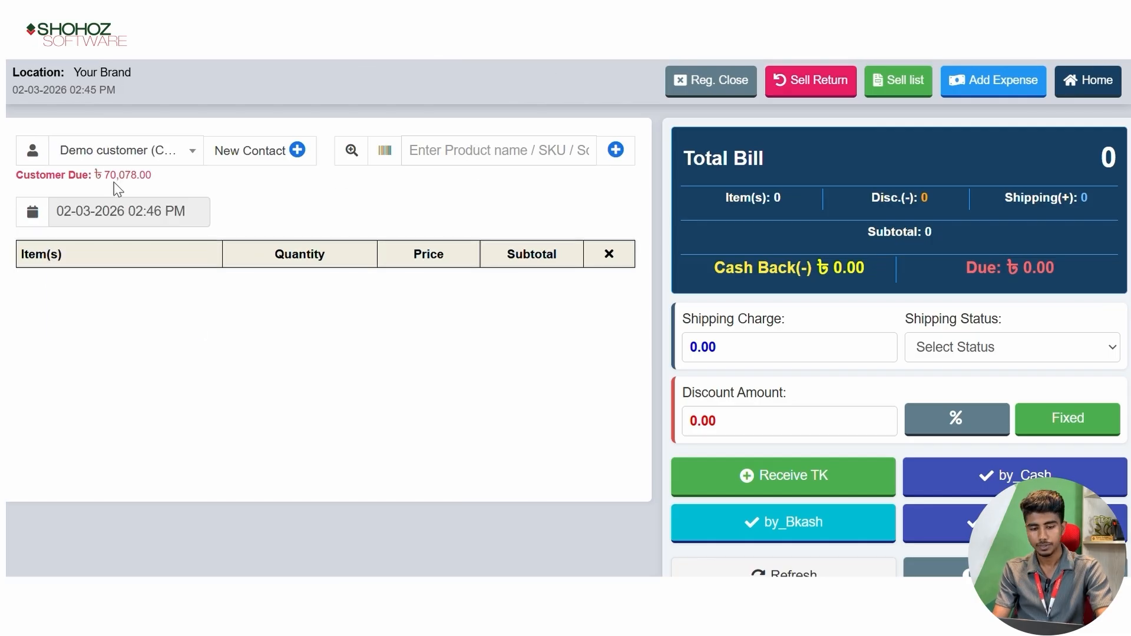
Search the products for "00" and add Bike Parts (8001) and Hazi Kacchi Bhai Combo (13008) to the third sale
click(520, 145)
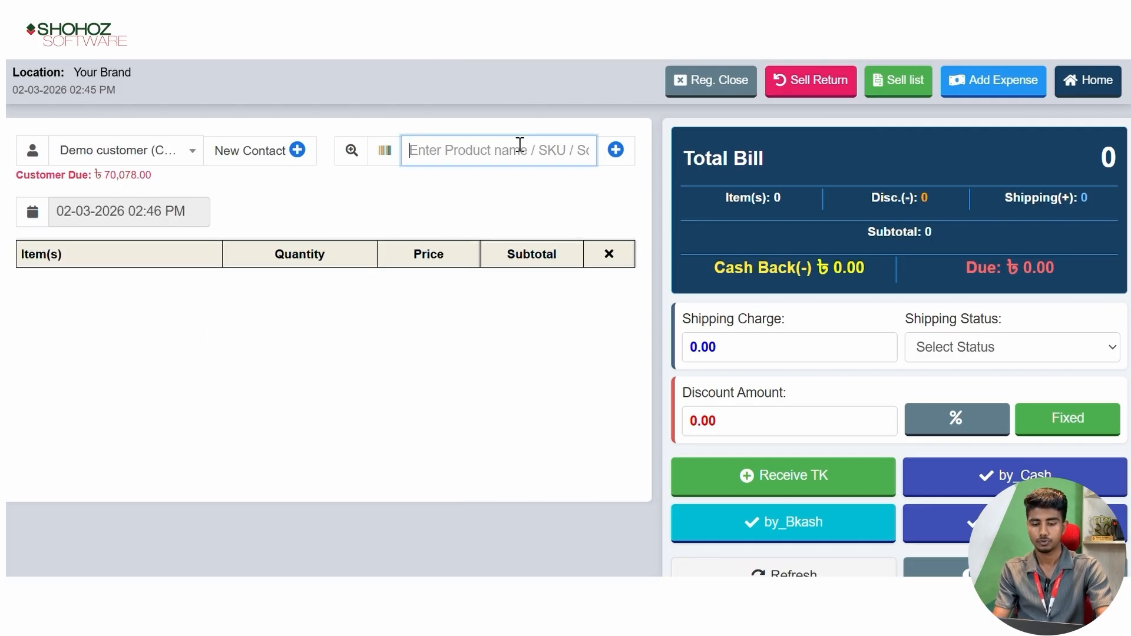
text(00)
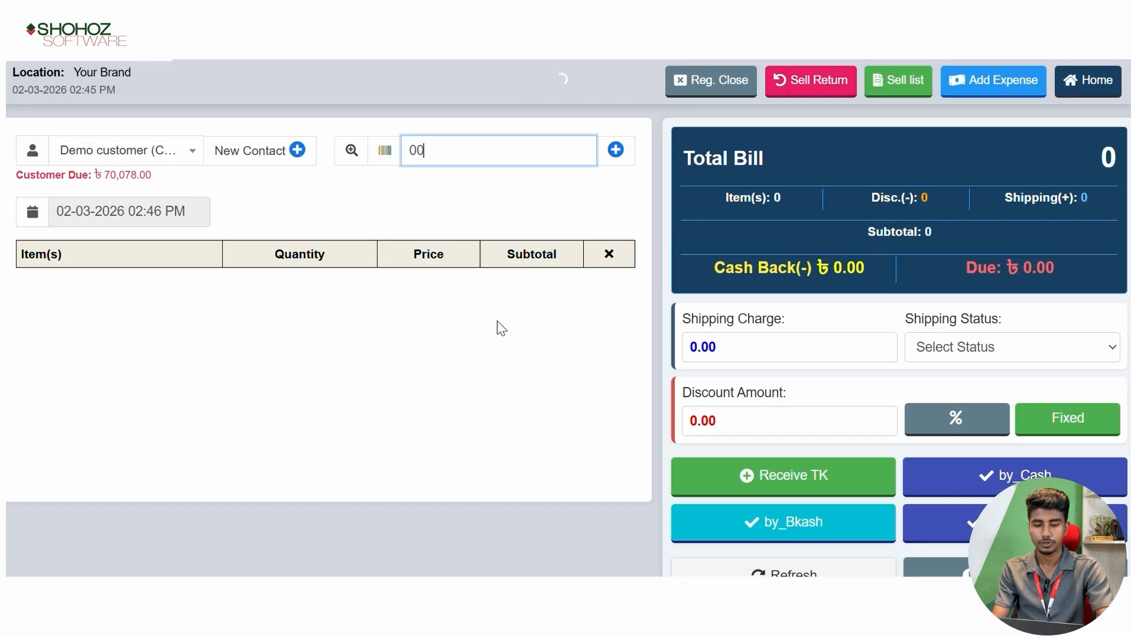
scroll(467, 330, down, 2)
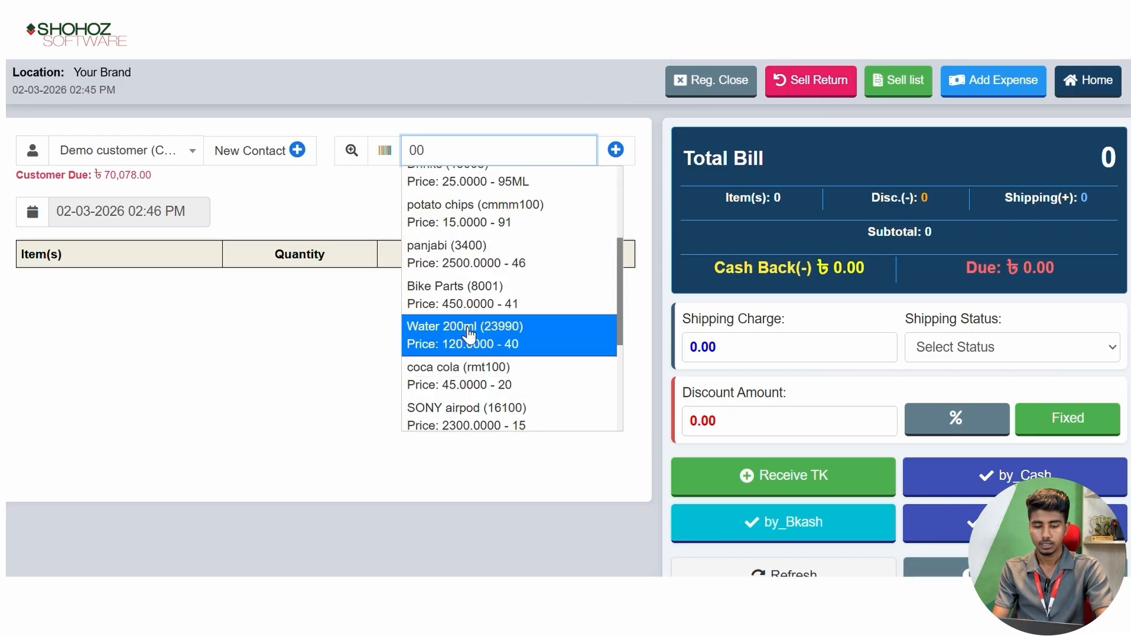
click(466, 293)
text(00)
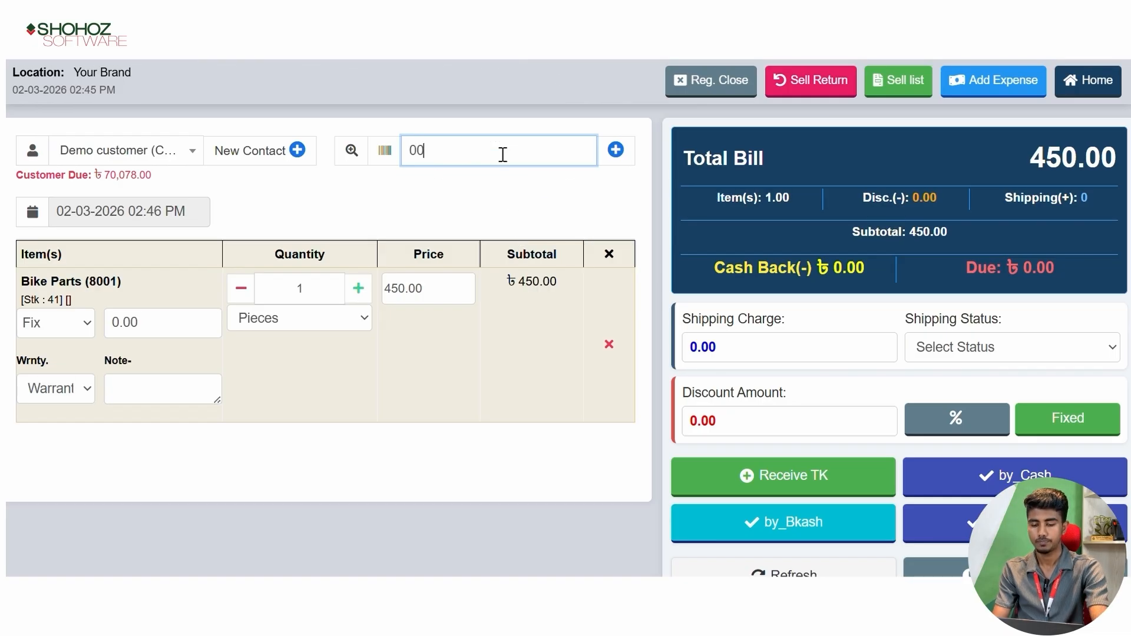
scroll(506, 353, down, 5)
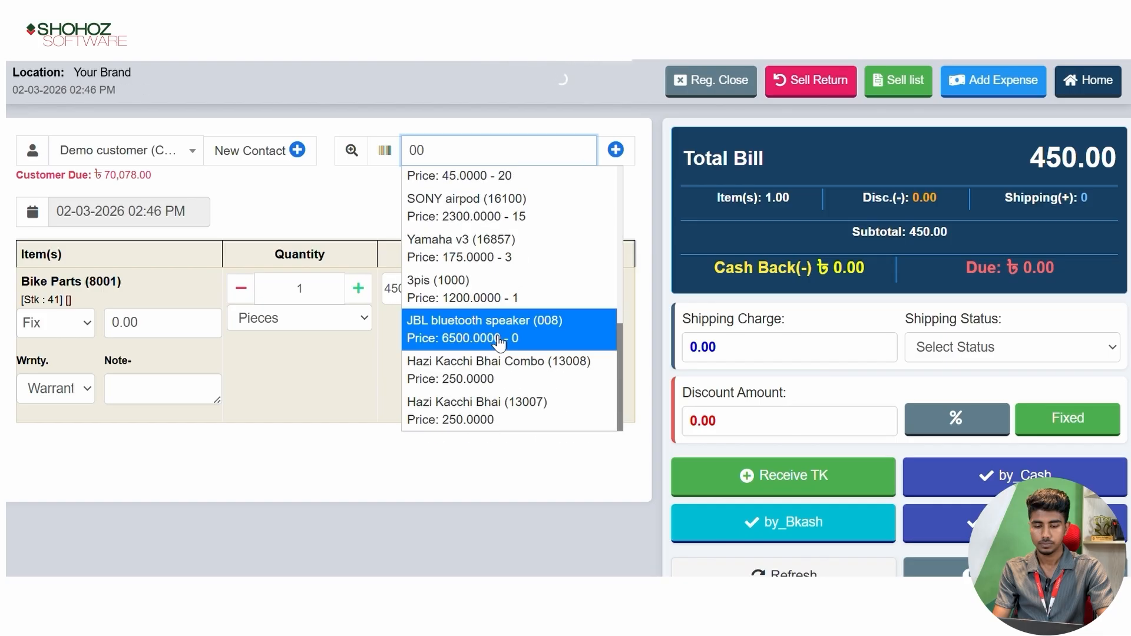
click(478, 377)
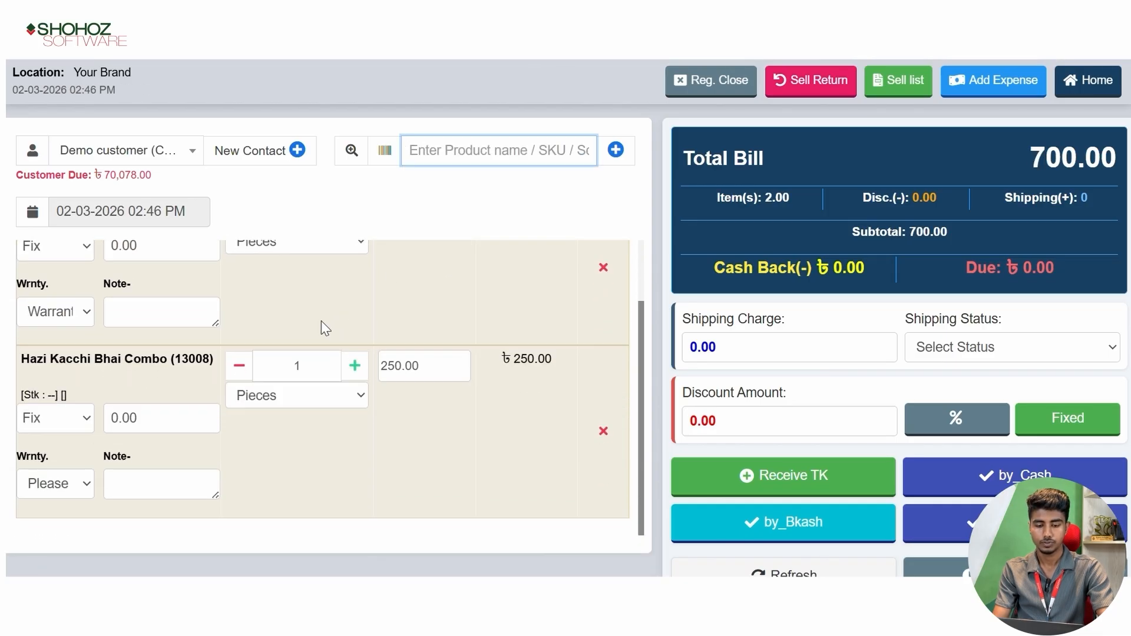
Set the Bike Parts quantity to 3 and the Hazi Kacchi Bhai Combo quantity to 4
scroll(324, 328, up, 2)
double_click(308, 287)
text(3)
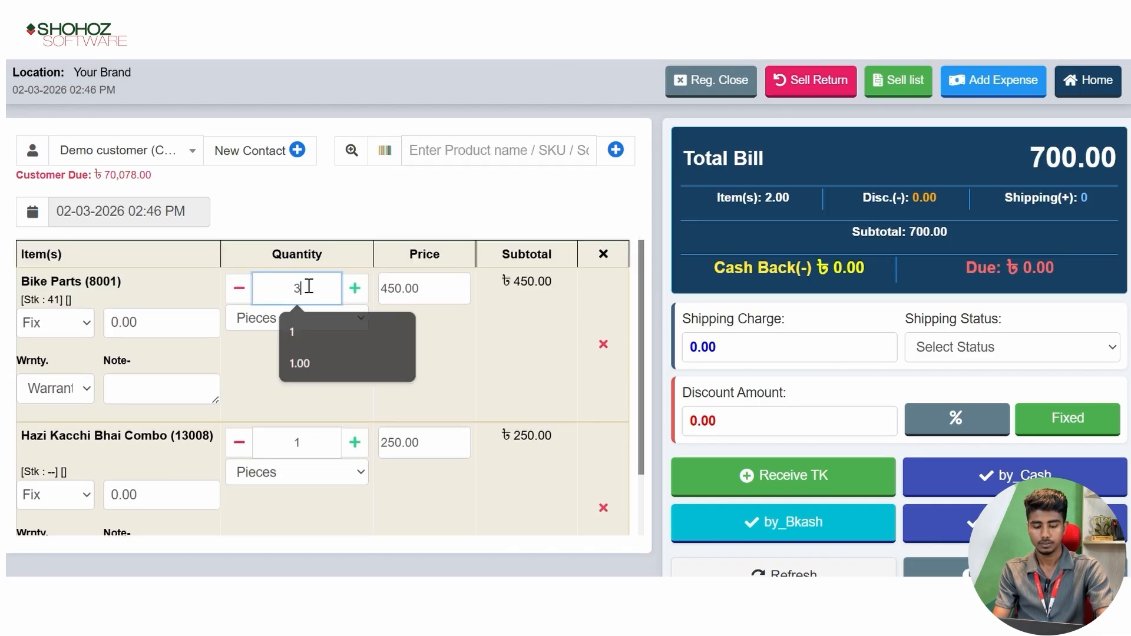
double_click(304, 436)
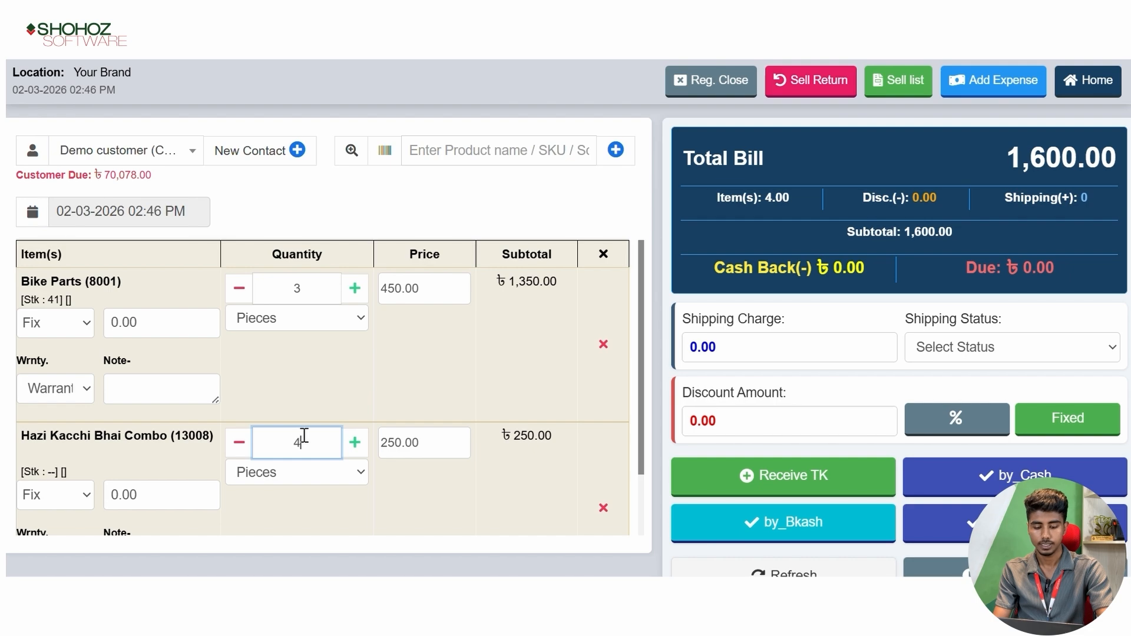
Receive 200 in cash for the sale, save it as partially paid, and dismiss the invoice print dialog
scroll(851, 494, down, 1)
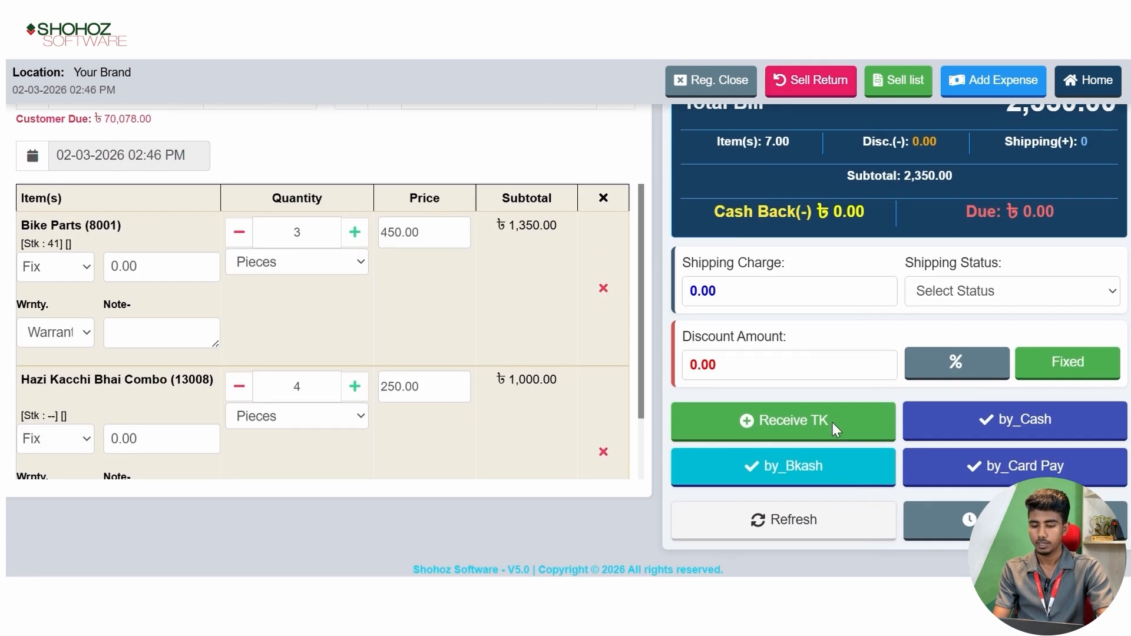
click(832, 422)
scroll(848, 462, down, 1)
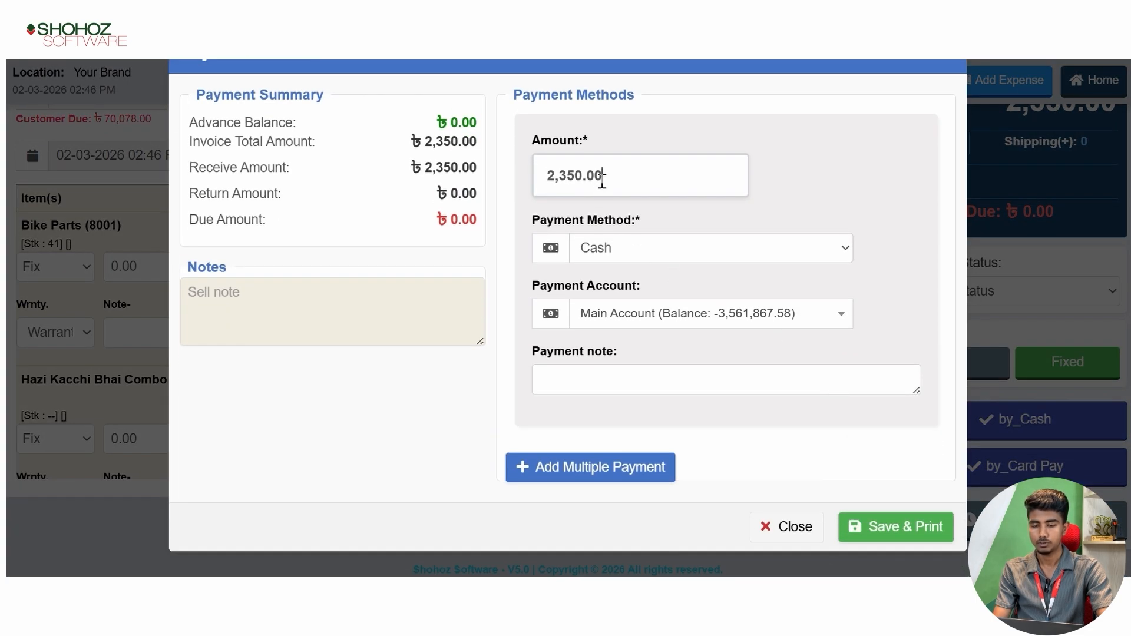
text(2)
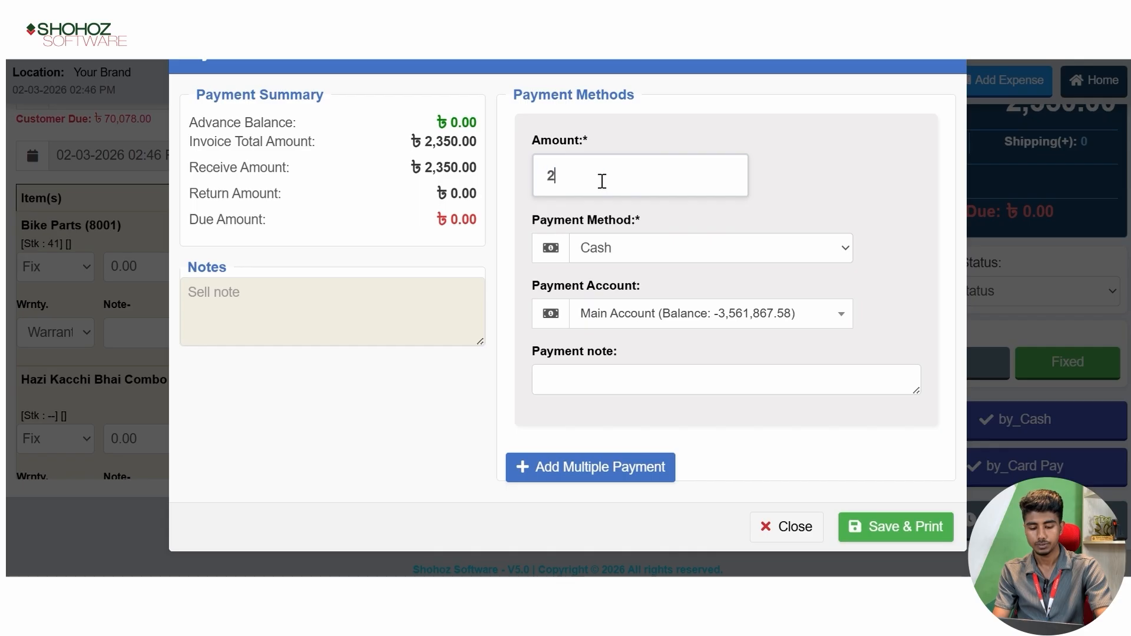
text(00)
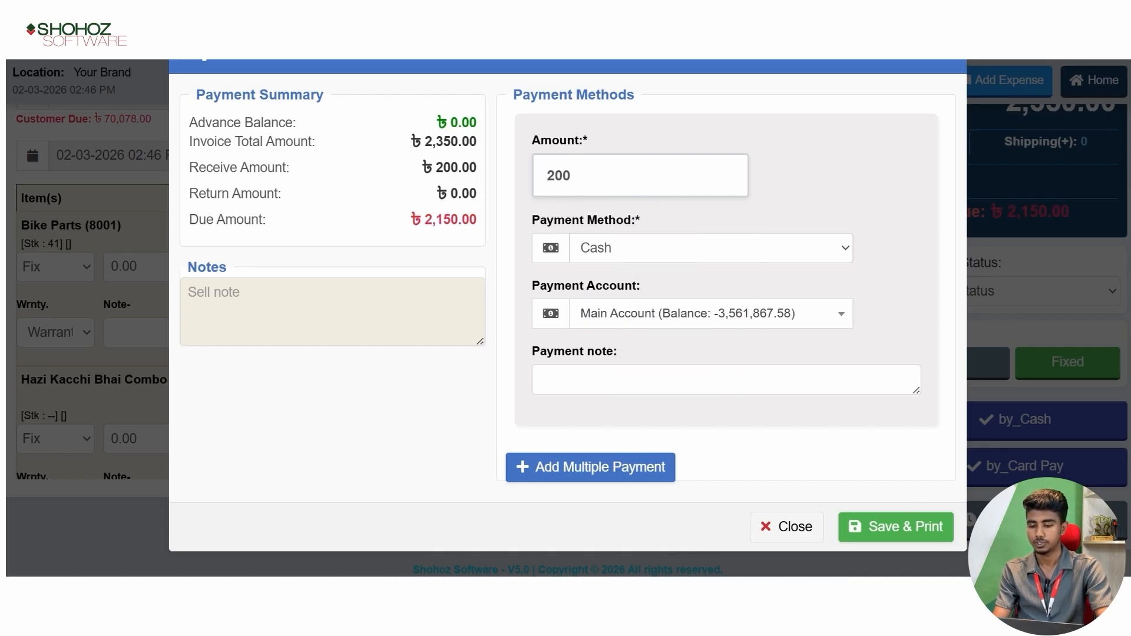
click(883, 525)
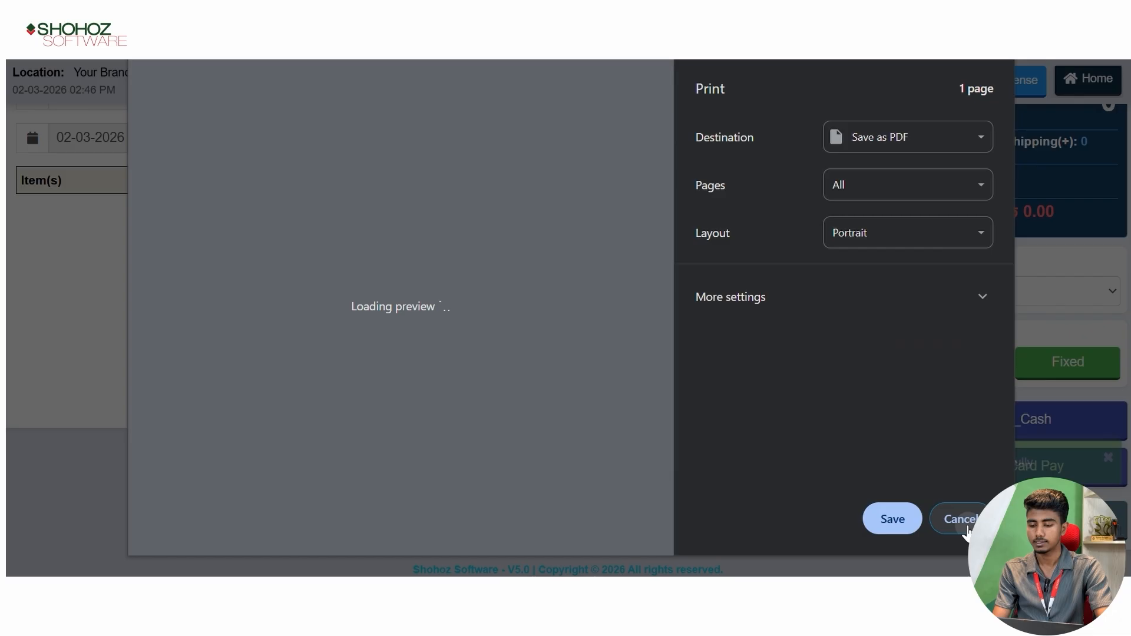
click(967, 529)
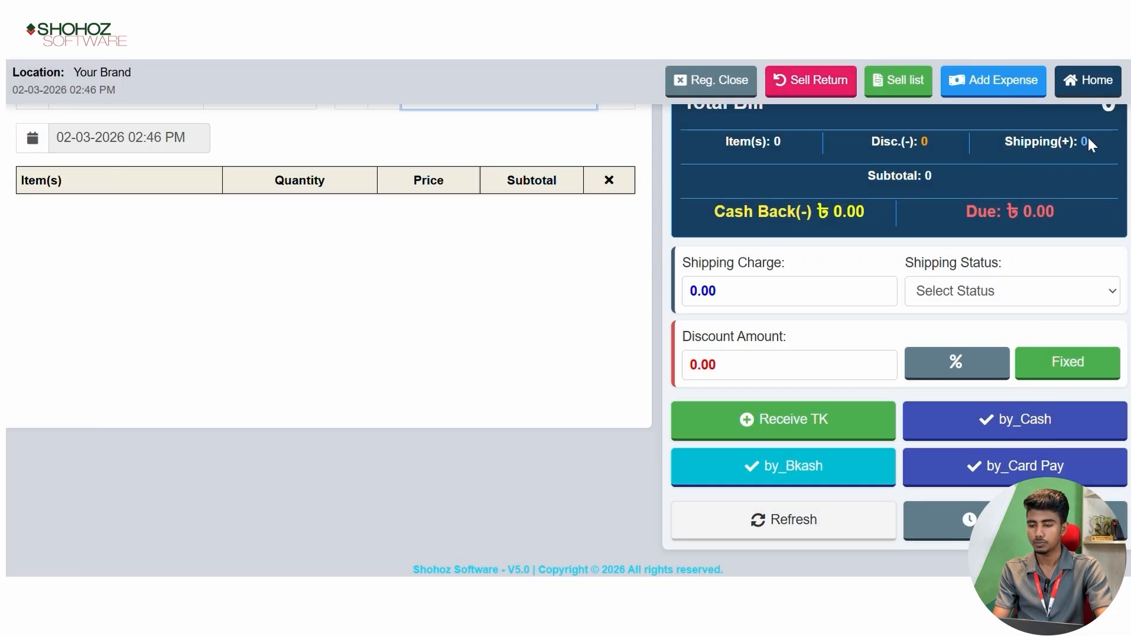
Leave the POS screen and open Demo customer's ledger view from the customers list
click(1065, 93)
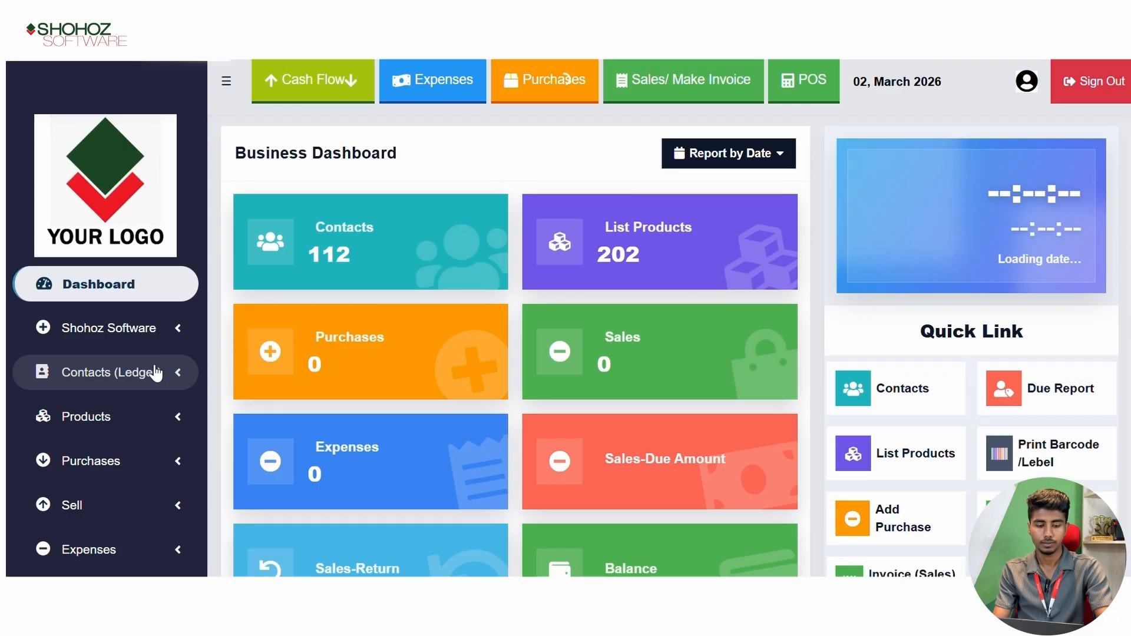
click(123, 372)
click(142, 420)
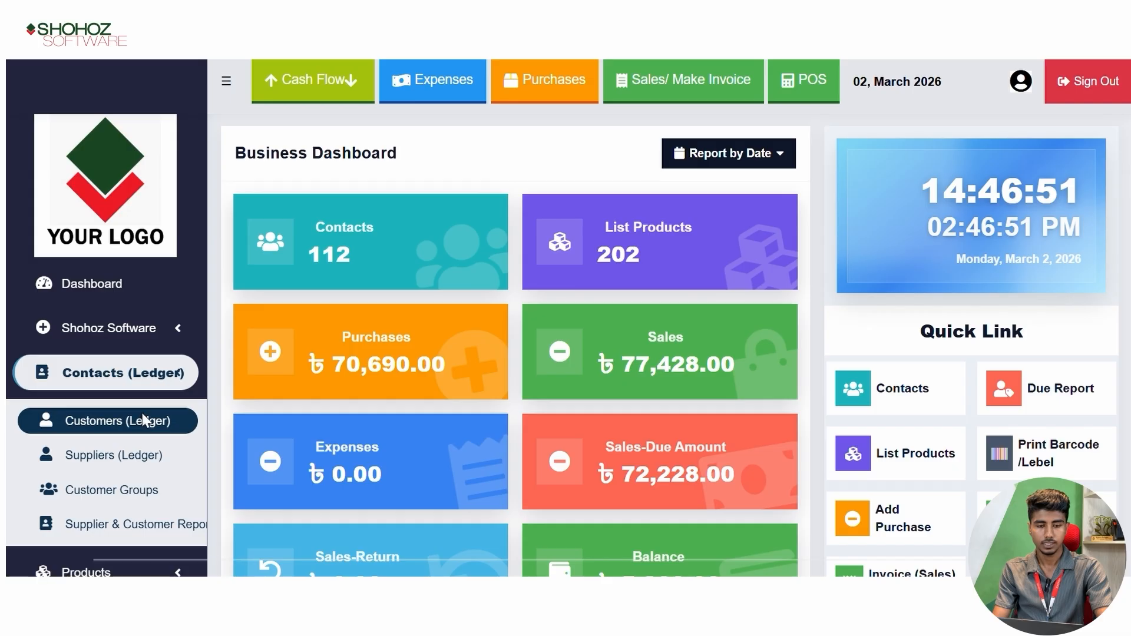
scroll(538, 423, down, 5)
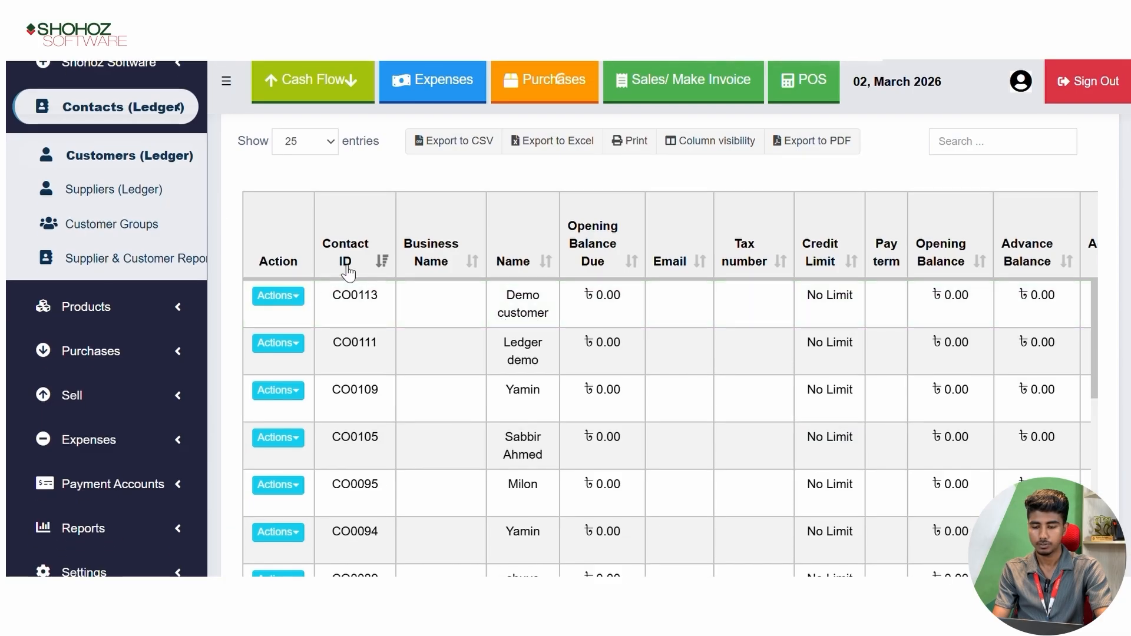
scroll(75, 302, up, 2)
click(115, 203)
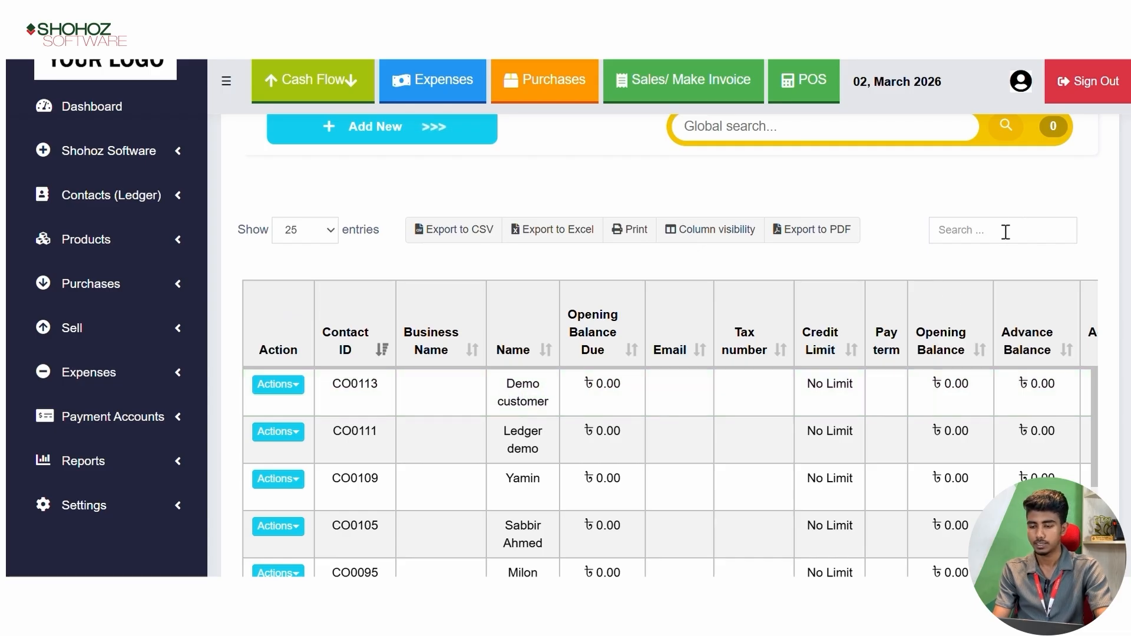
click(285, 384)
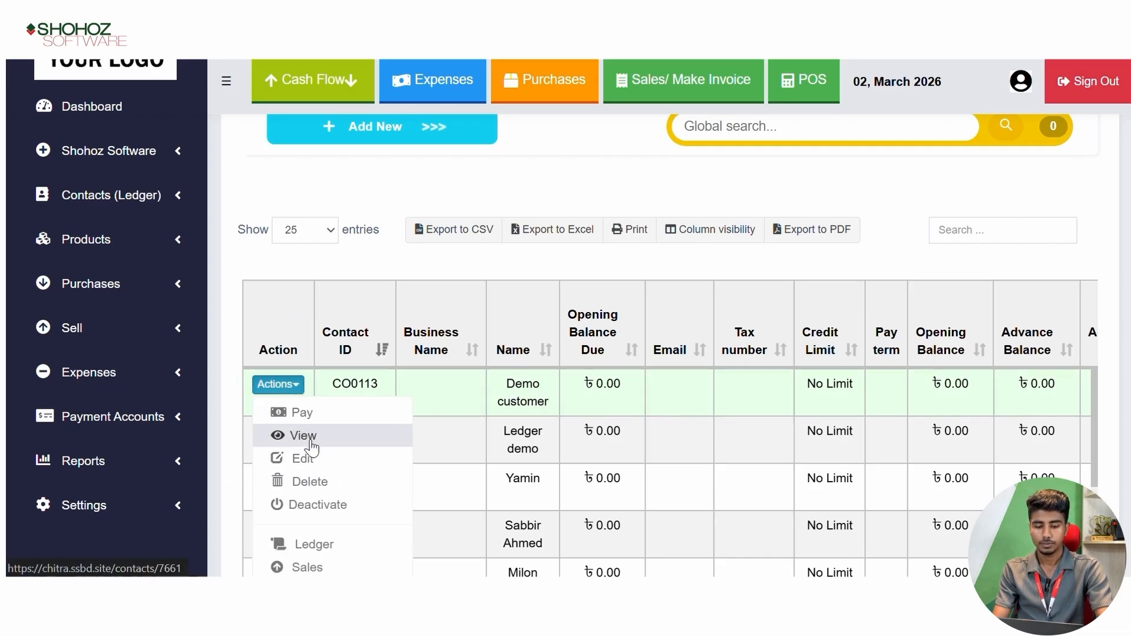
click(309, 441)
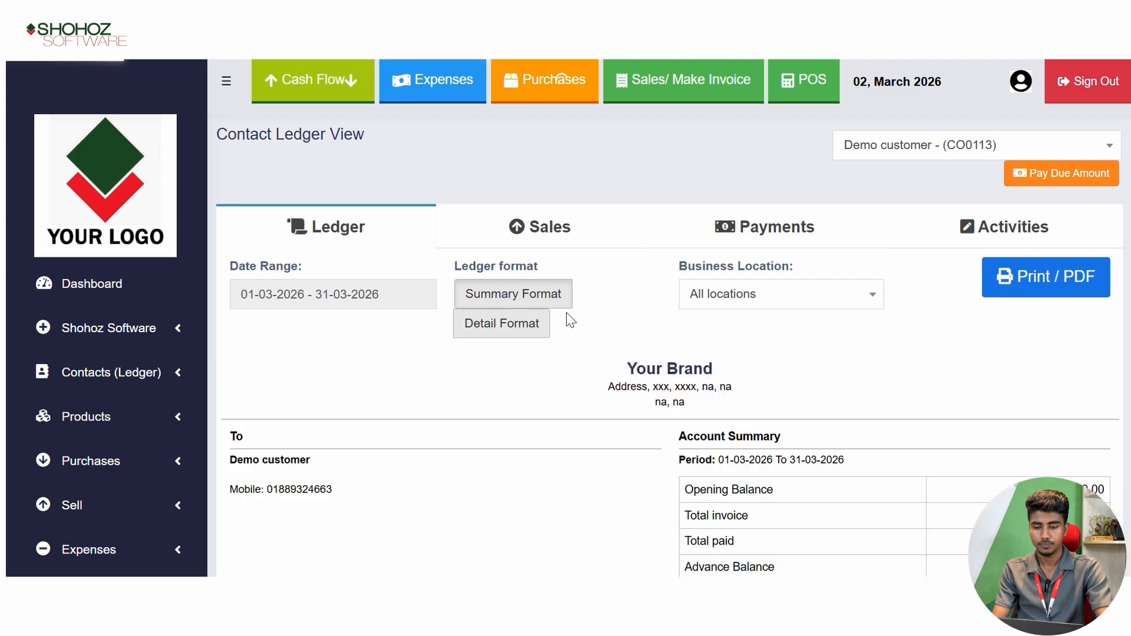
Review the account summary and the invoice and payment entries in Demo customer's ledger, dismissing the chat notification
scroll(570, 321, down, 7)
scroll(601, 316, up, 4)
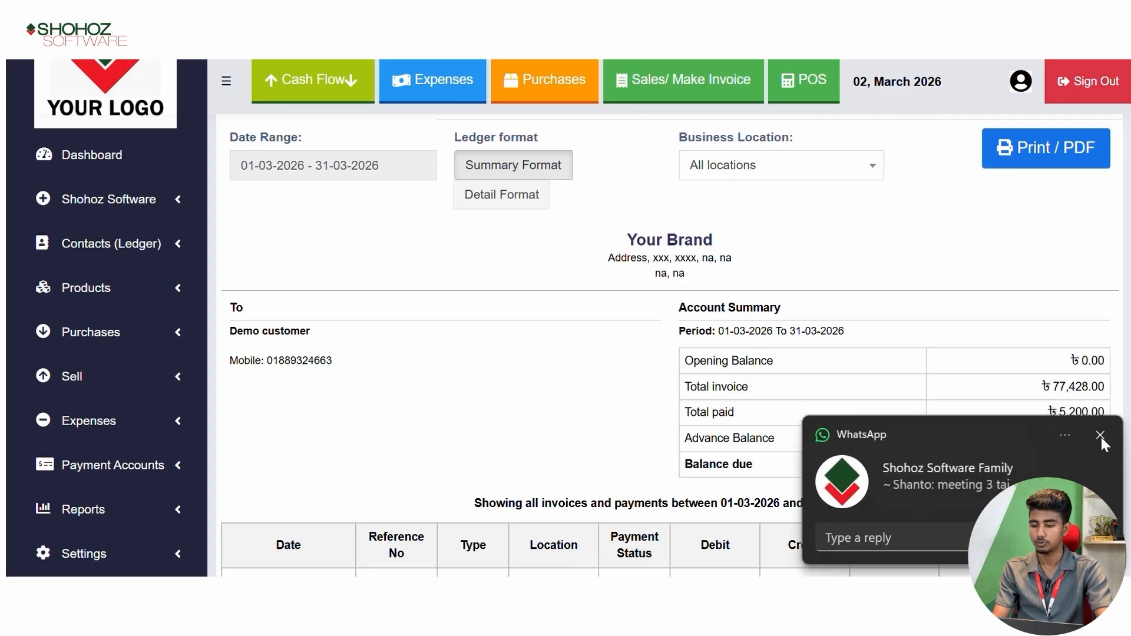
click(1100, 436)
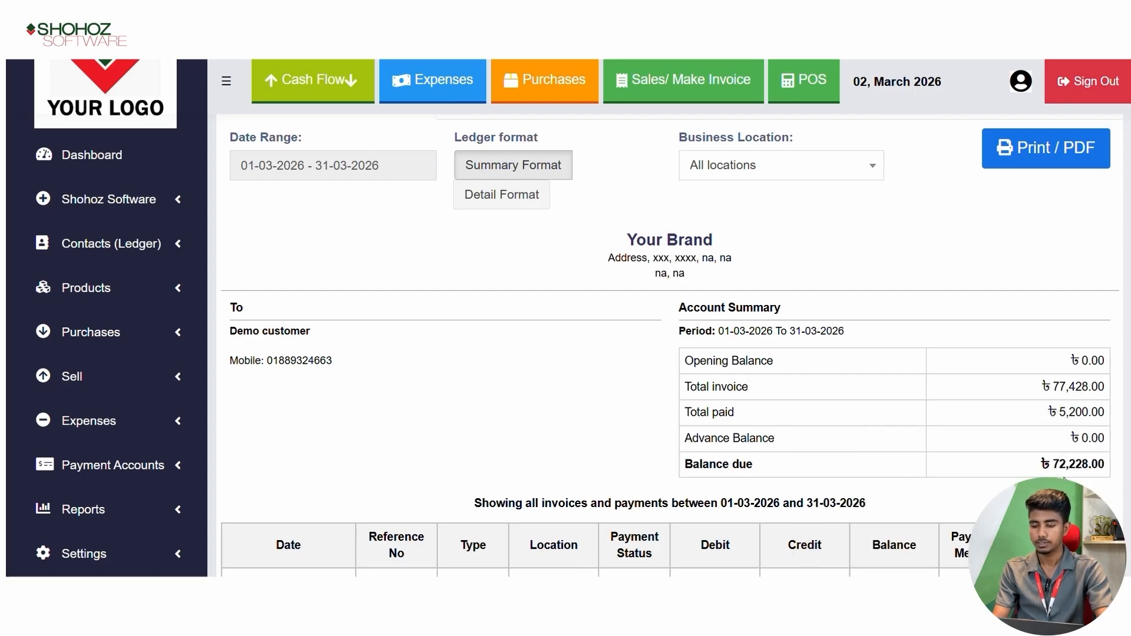
scroll(1053, 454, down, 5)
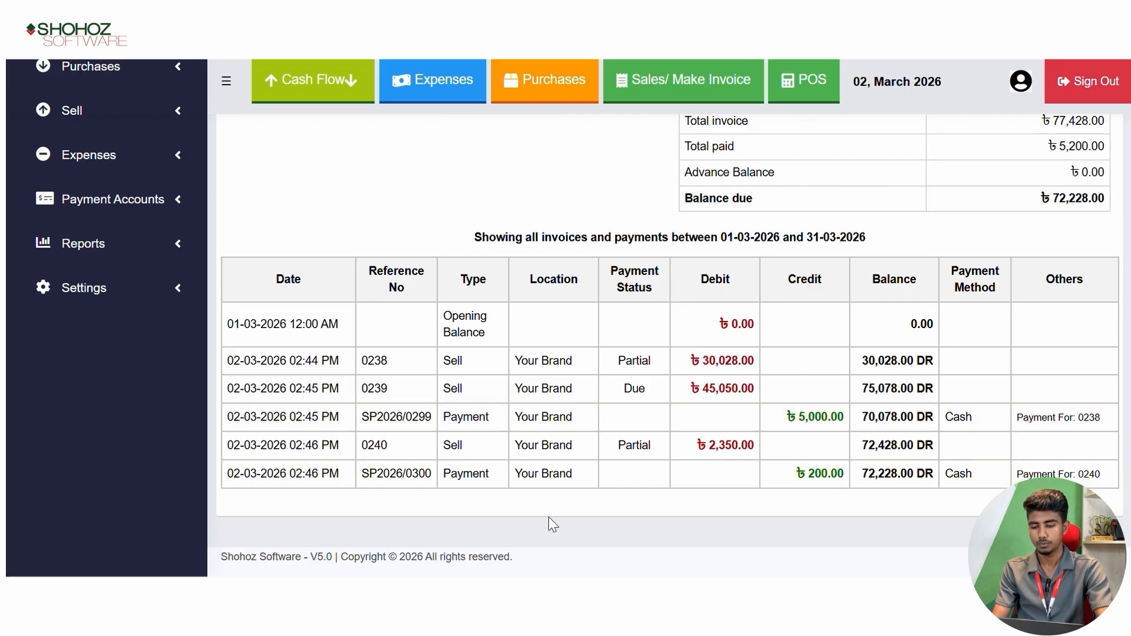
scroll(605, 472, up, 5)
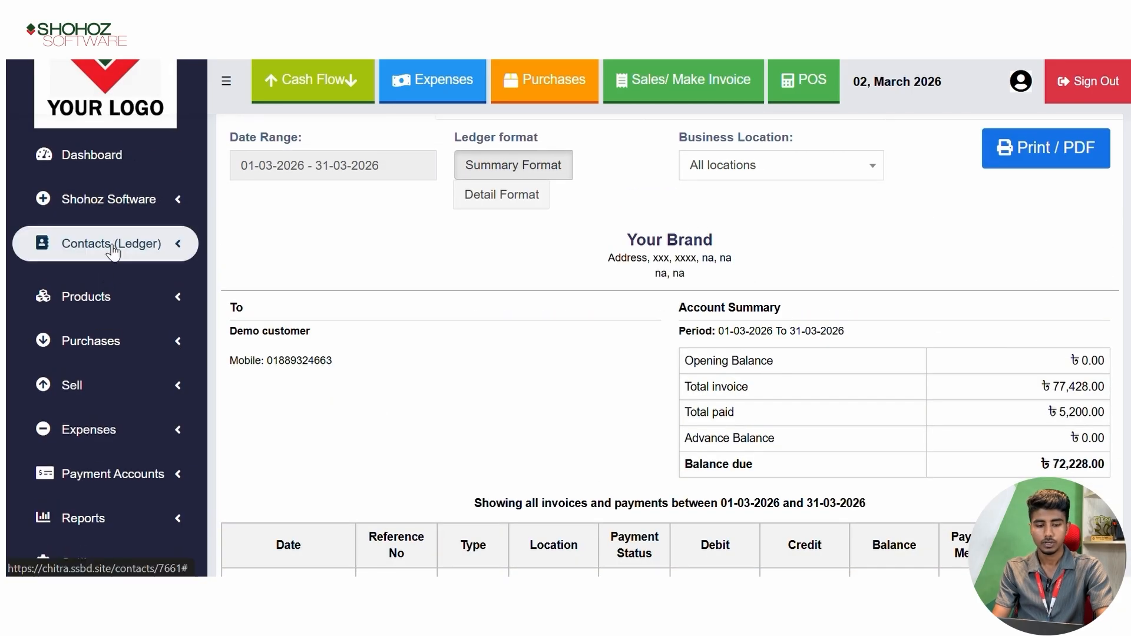
click(111, 244)
click(129, 311)
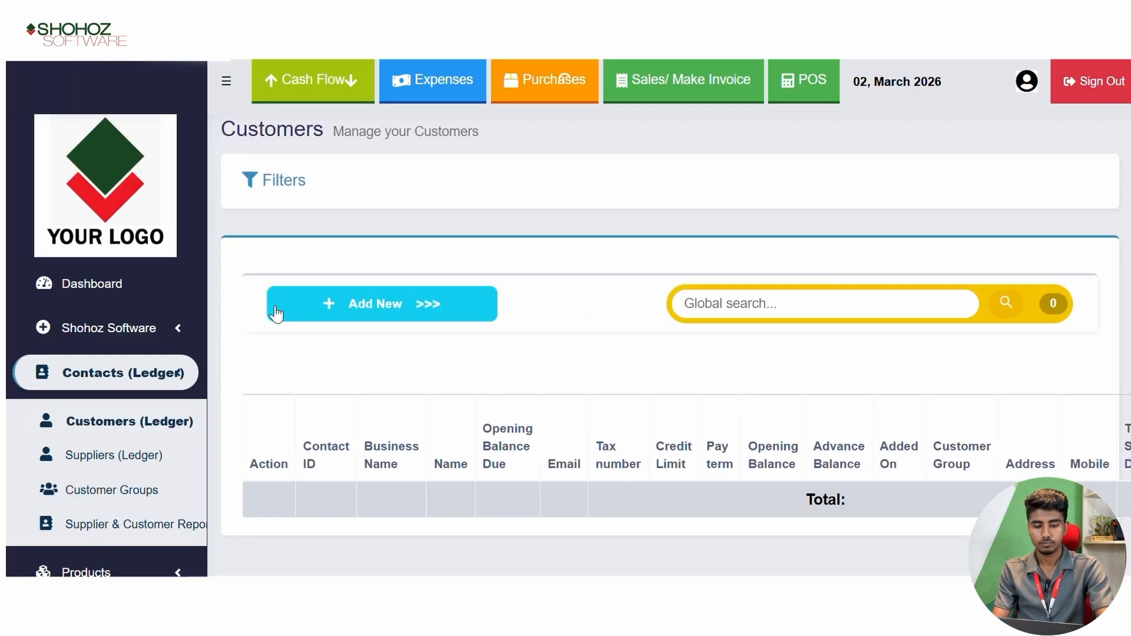
click(131, 386)
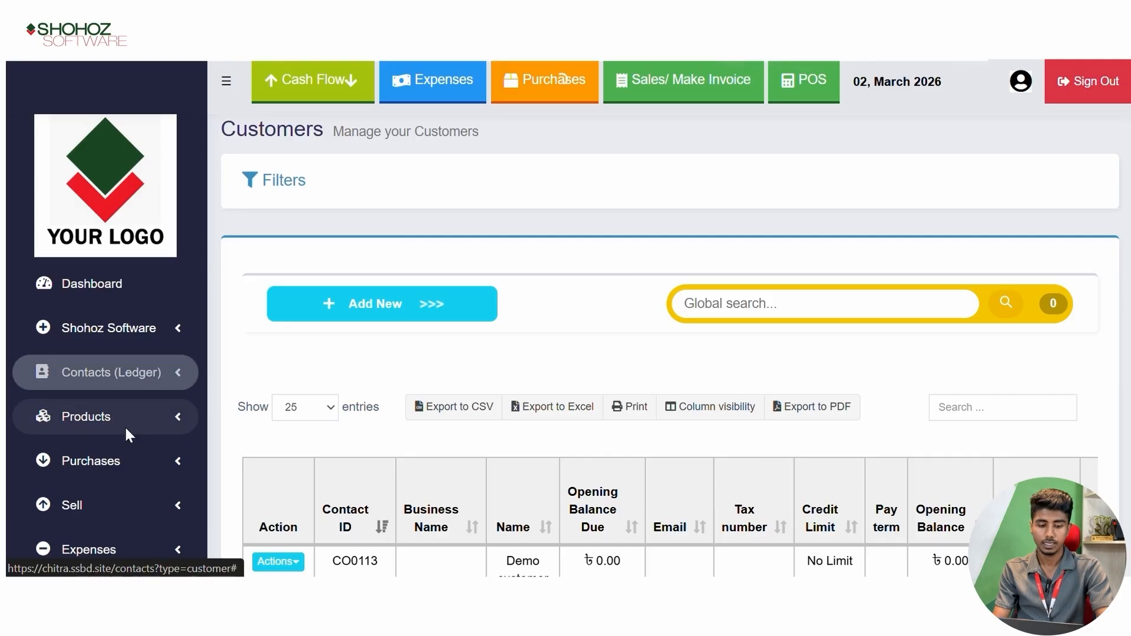
Open the list of all sales and check the payment status, total and paid amounts of Demo customer's invoices
click(112, 508)
scroll(119, 524, down, 1)
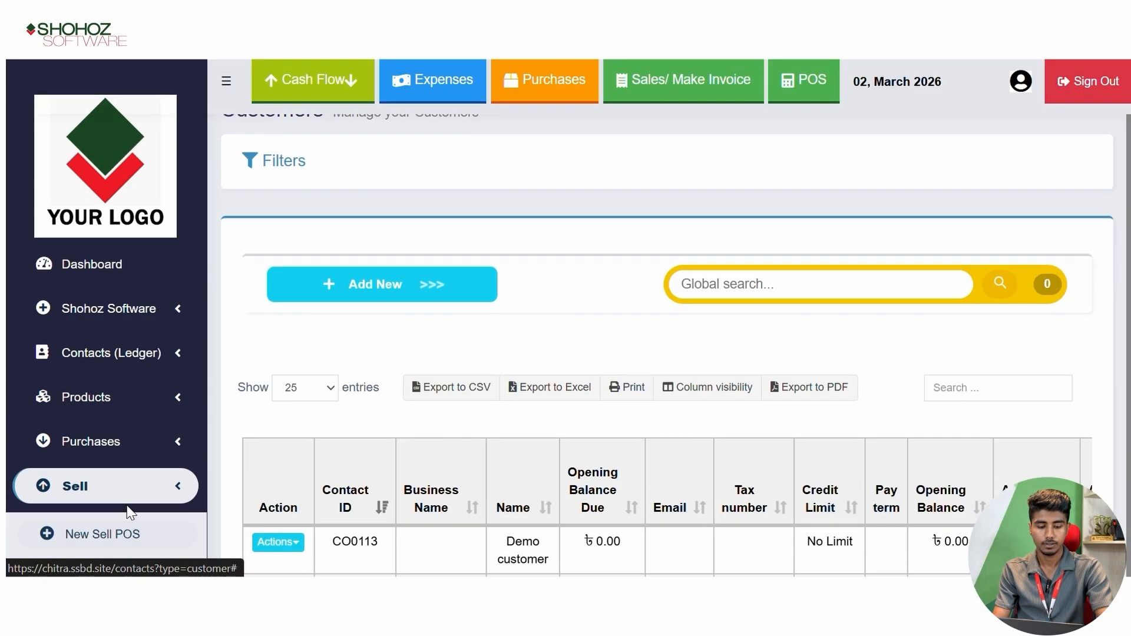
scroll(122, 478, down, 2)
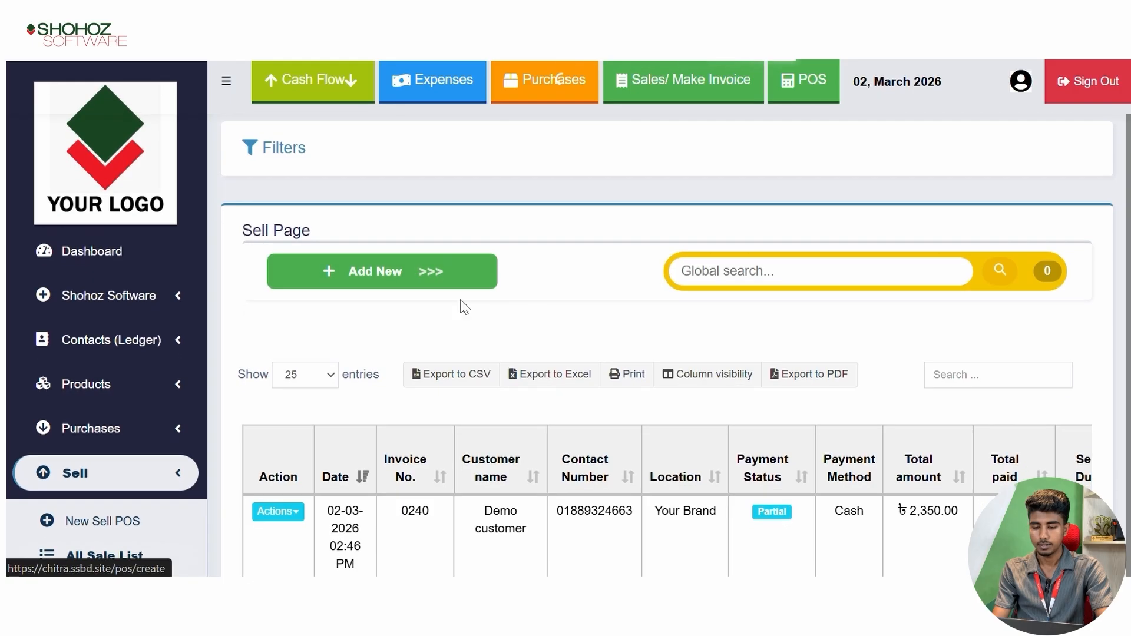
scroll(463, 301, down, 4)
click(170, 216)
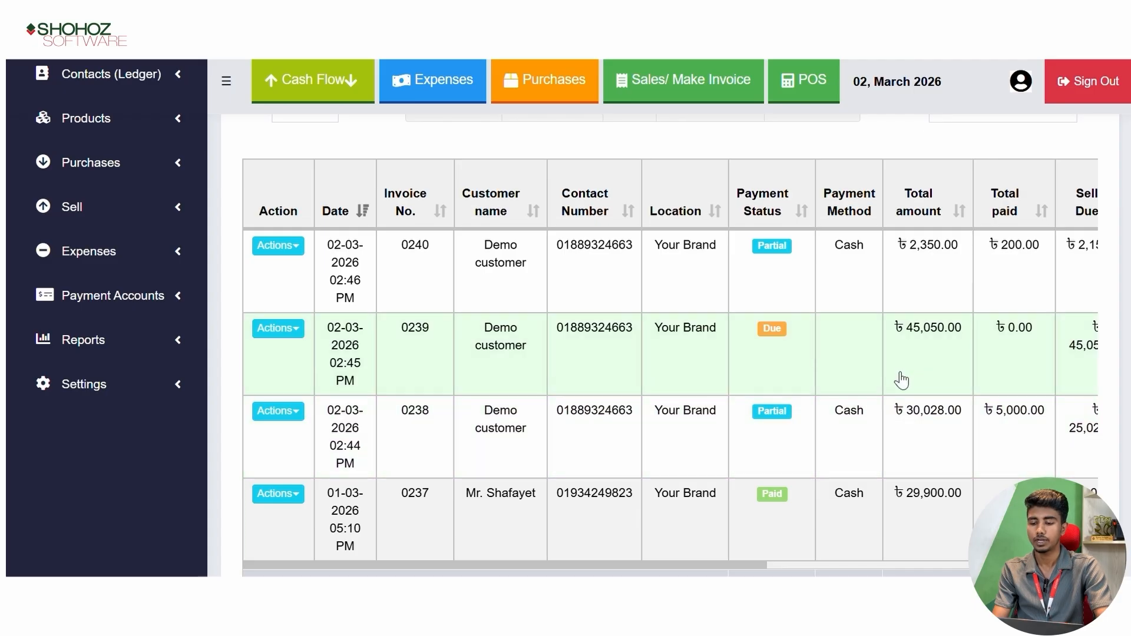
scroll(472, 355, up, 5)
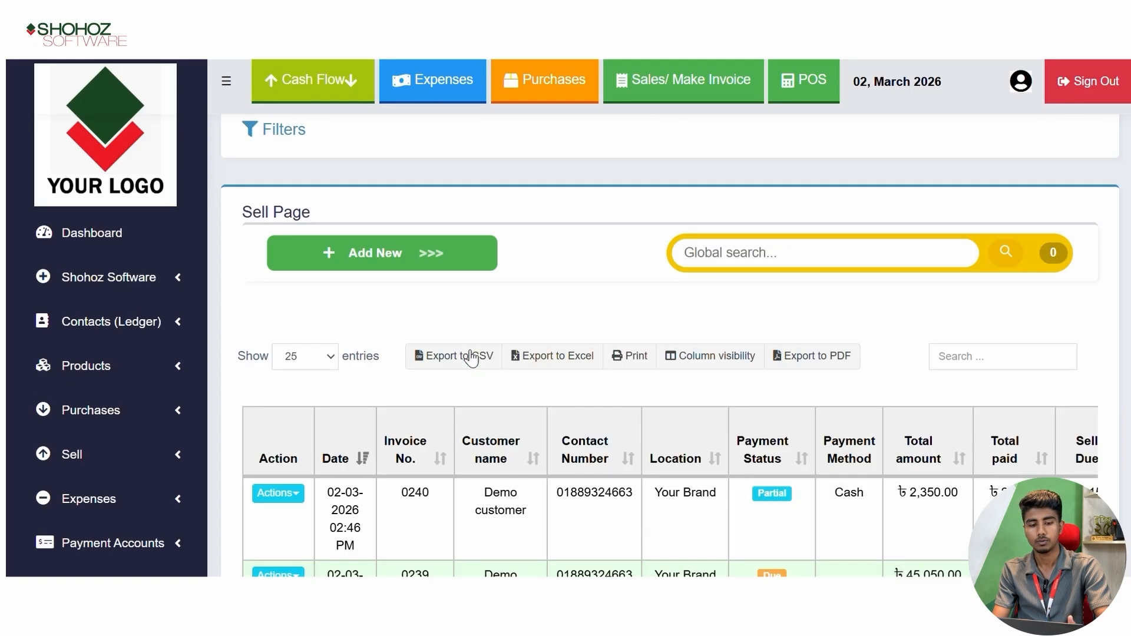
From the customers list, record a cash payment of 50000 from Demo customer to the Main Account and save it
click(168, 347)
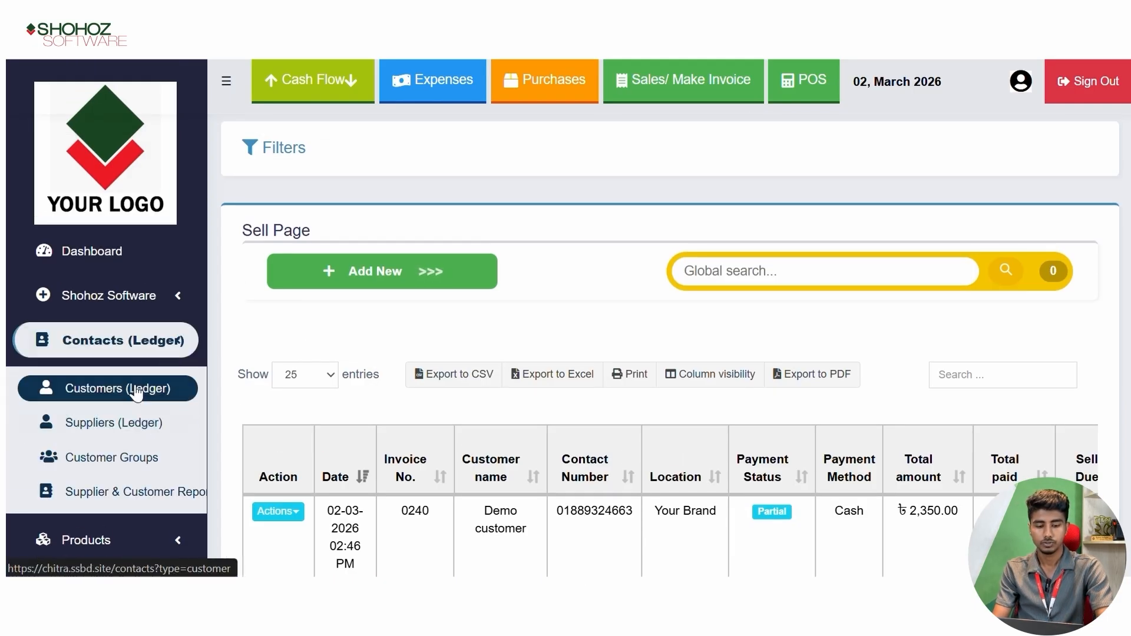
click(136, 390)
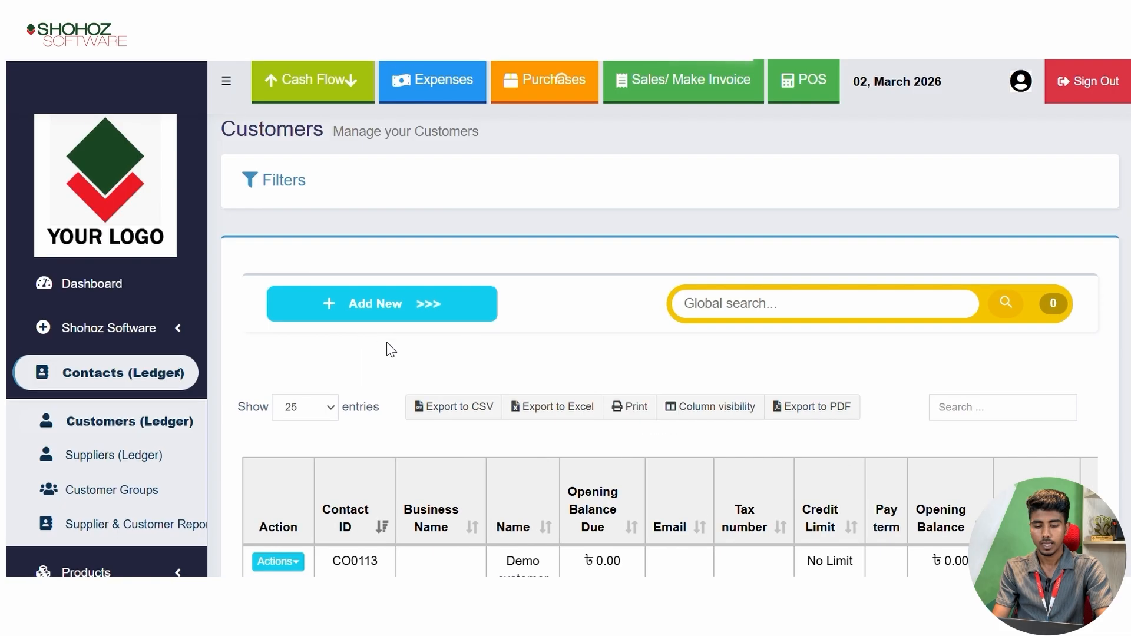
scroll(395, 342, down, 4)
click(286, 298)
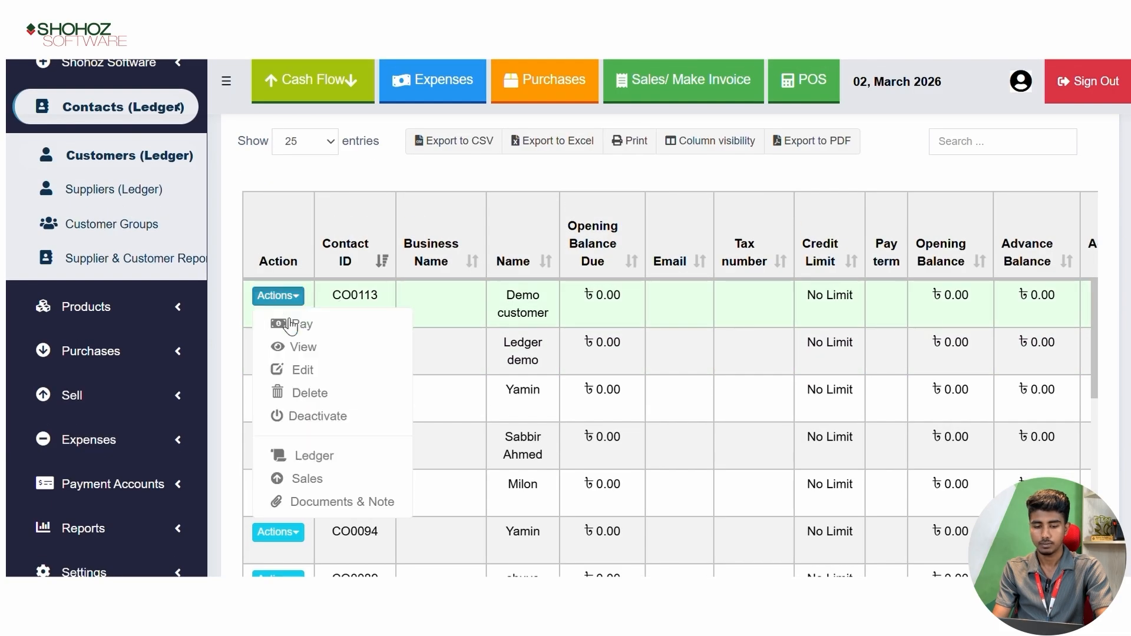
click(300, 325)
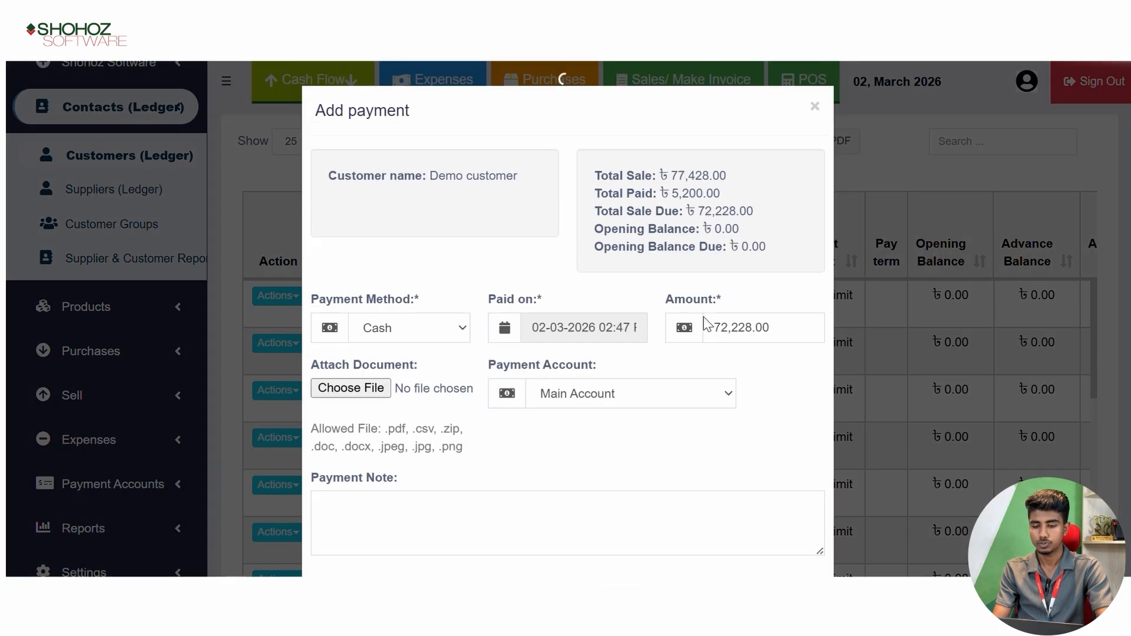
double_click(734, 325)
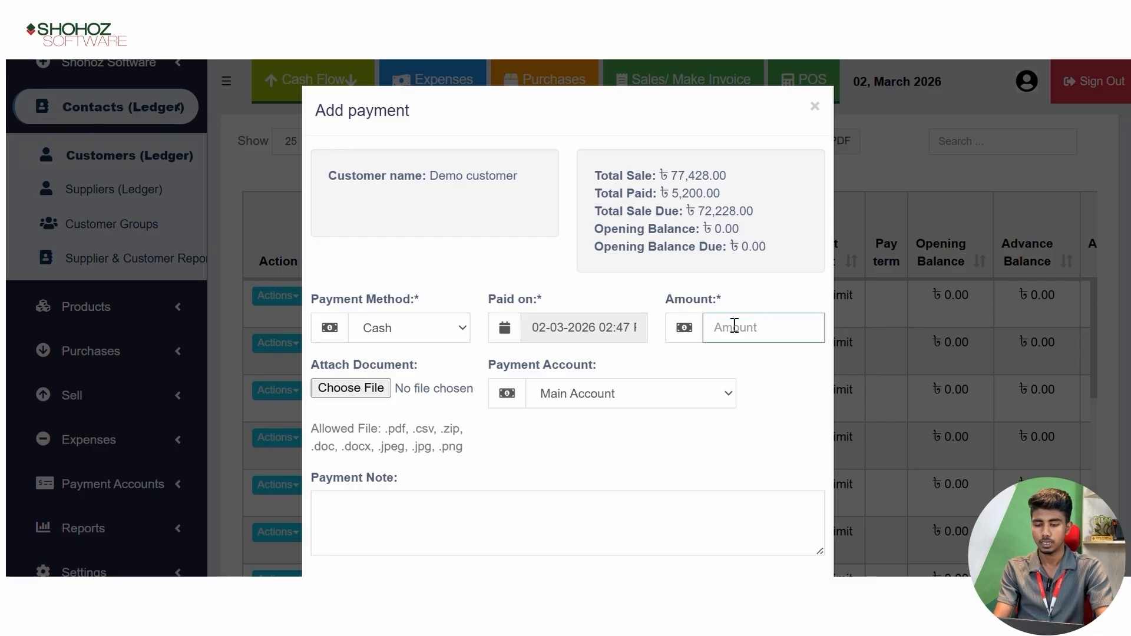
text(50000)
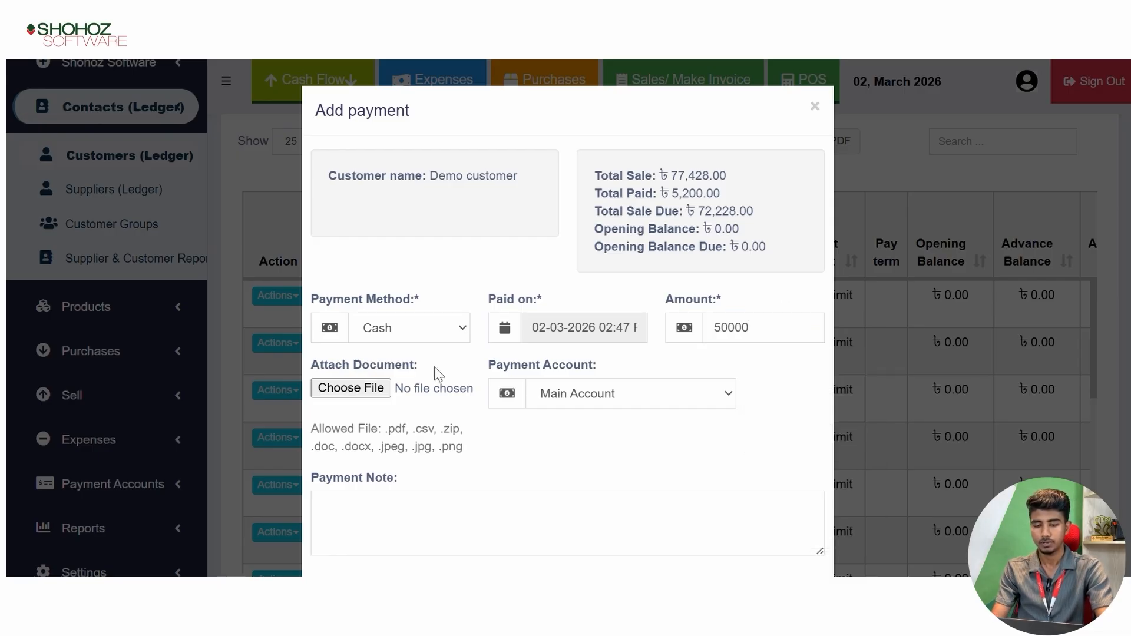
scroll(884, 399, down, 2)
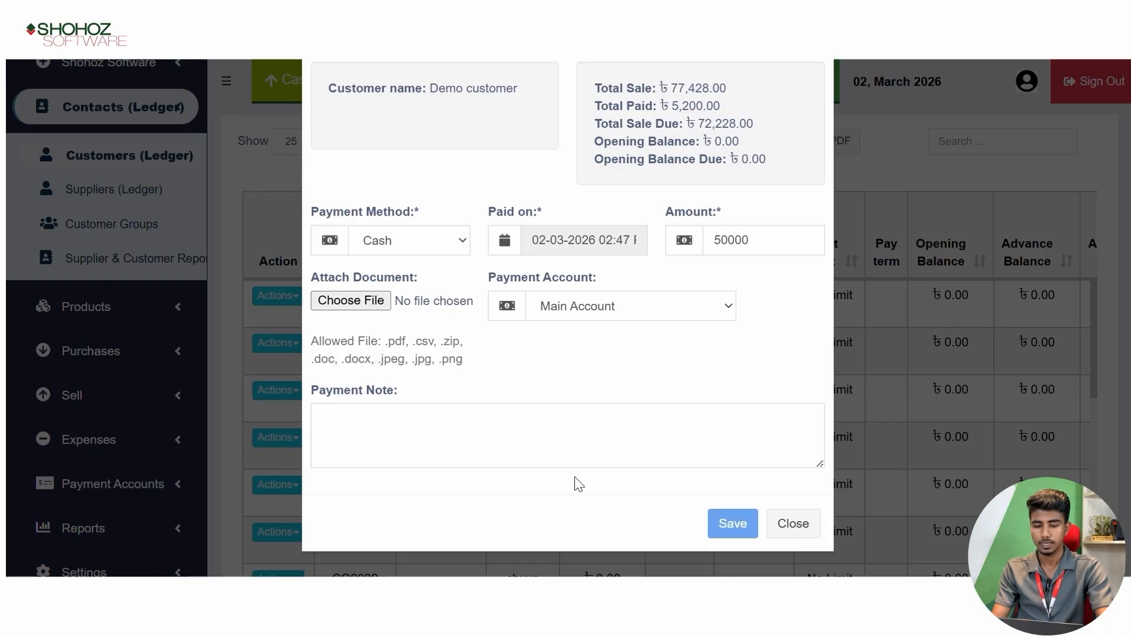
key(Return)
Open Demo customer's ledger view and review the total paid, balance due and payment entries
scroll(379, 348, down, 6)
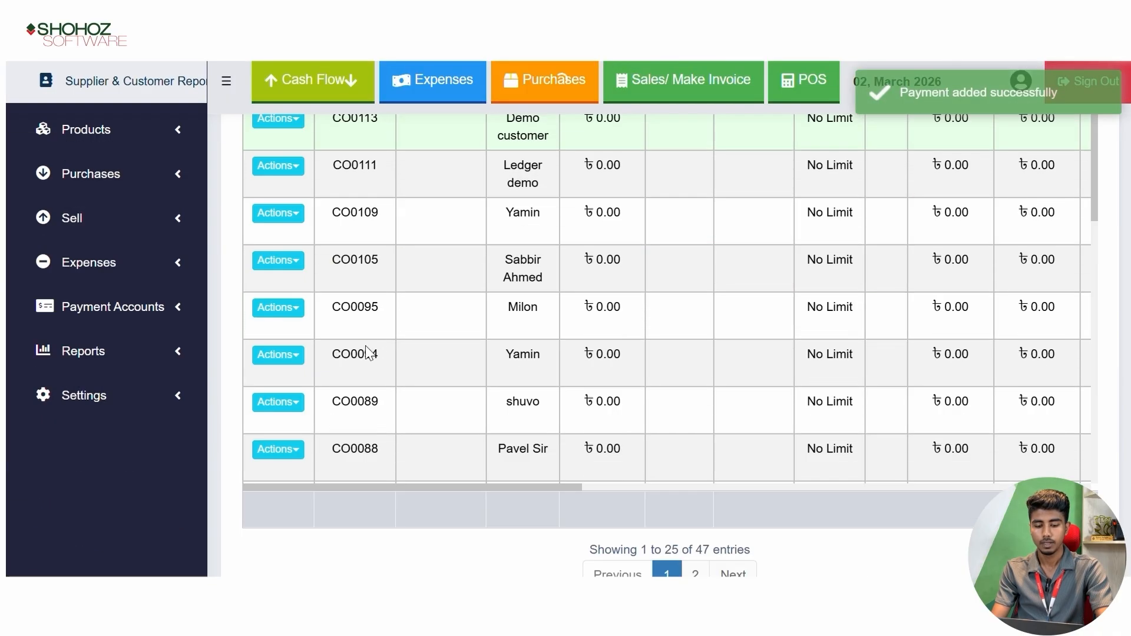
scroll(318, 265, up, 5)
click(295, 388)
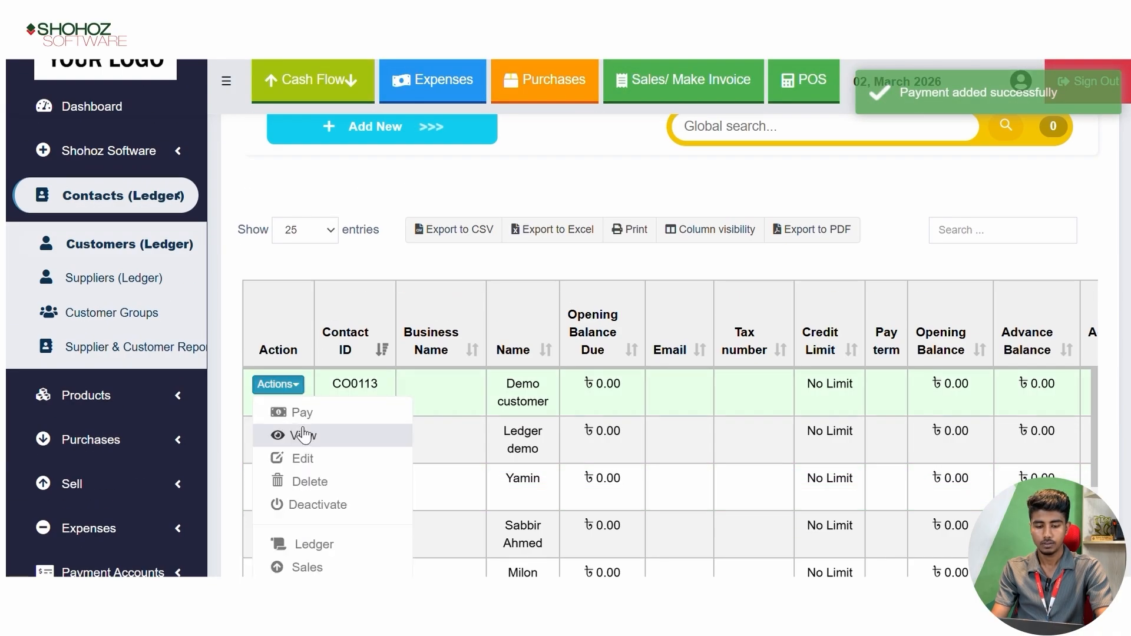
click(356, 439)
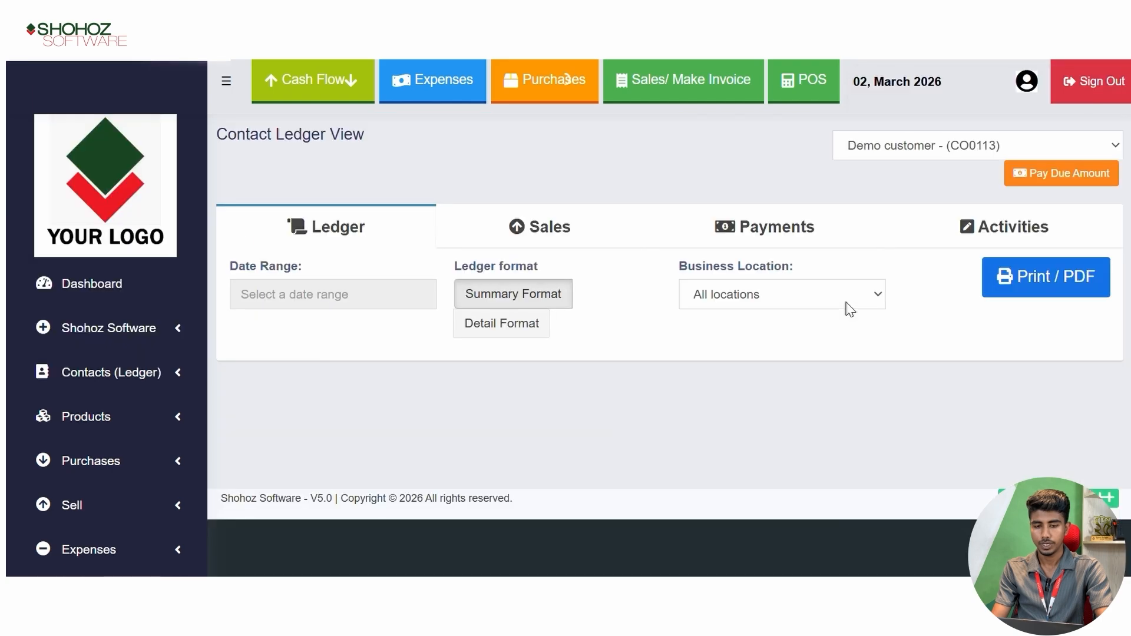
scroll(890, 380, down, 5)
scroll(896, 383, up, 1)
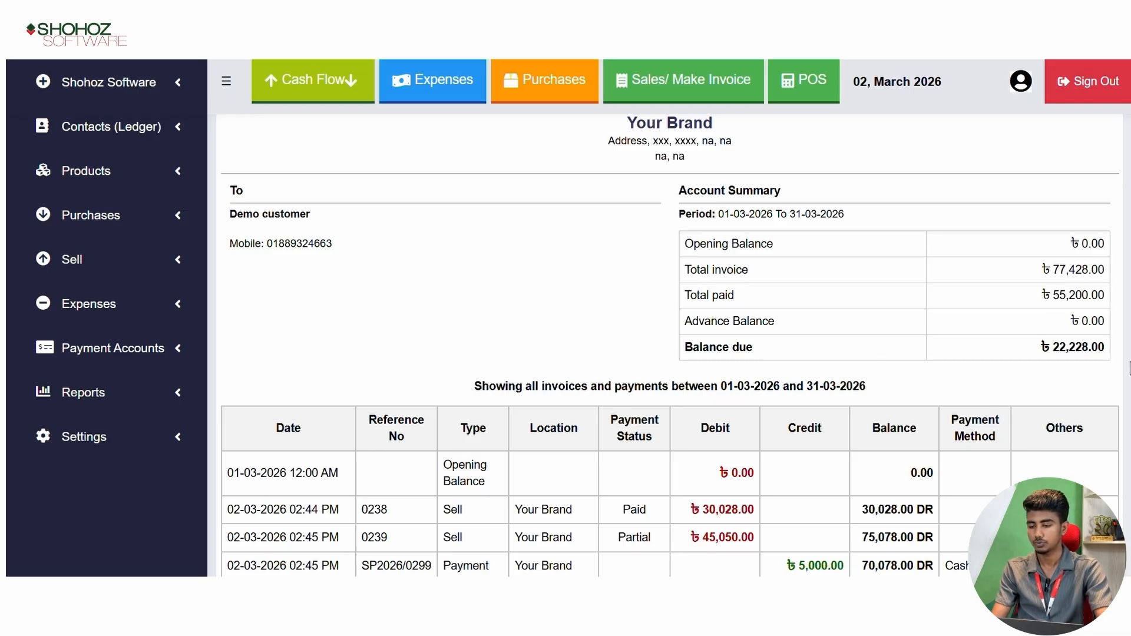
scroll(1060, 351, down, 3)
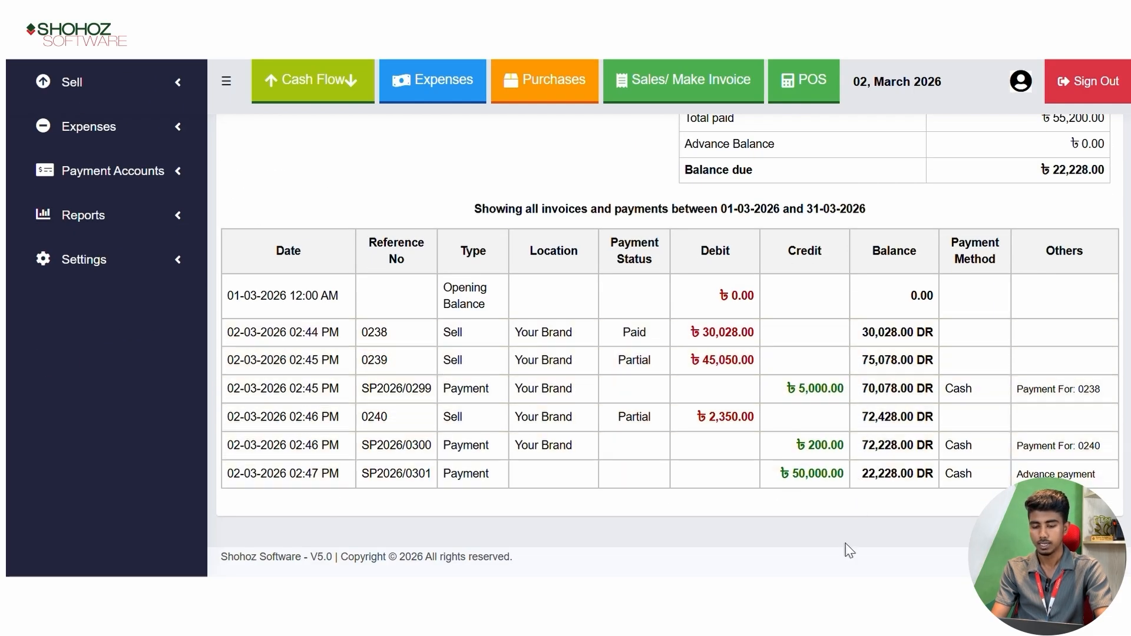
scroll(530, 330, up, 6)
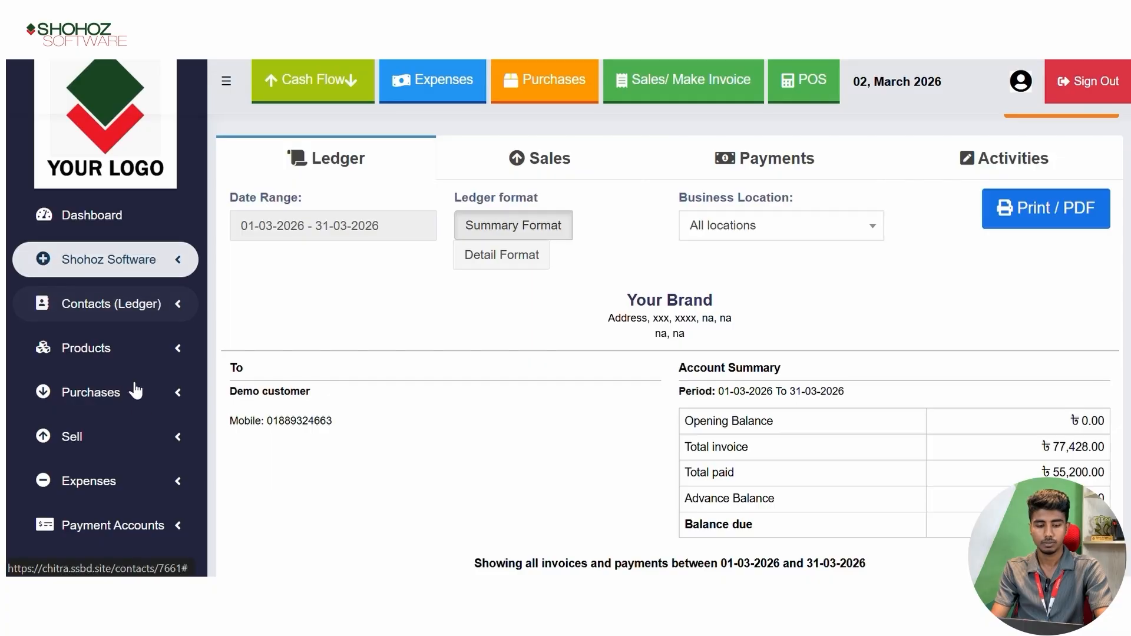
Open the list of all sales and check the payment status and paid amount of invoices 0238, 0239 and 0240
click(118, 436)
scroll(118, 448, down, 1)
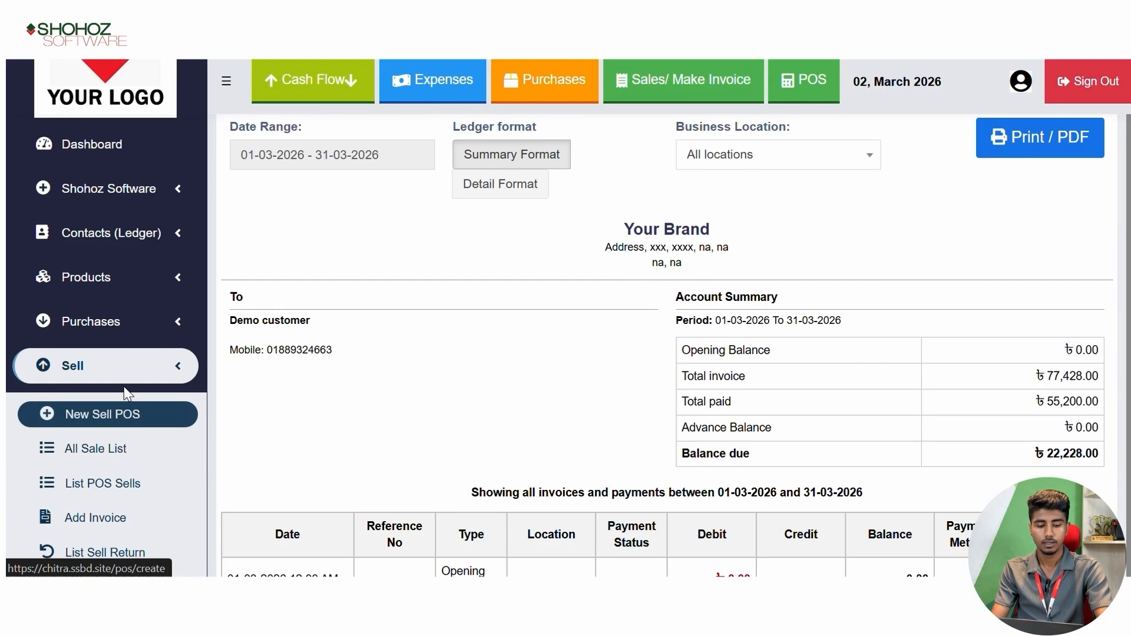
click(118, 450)
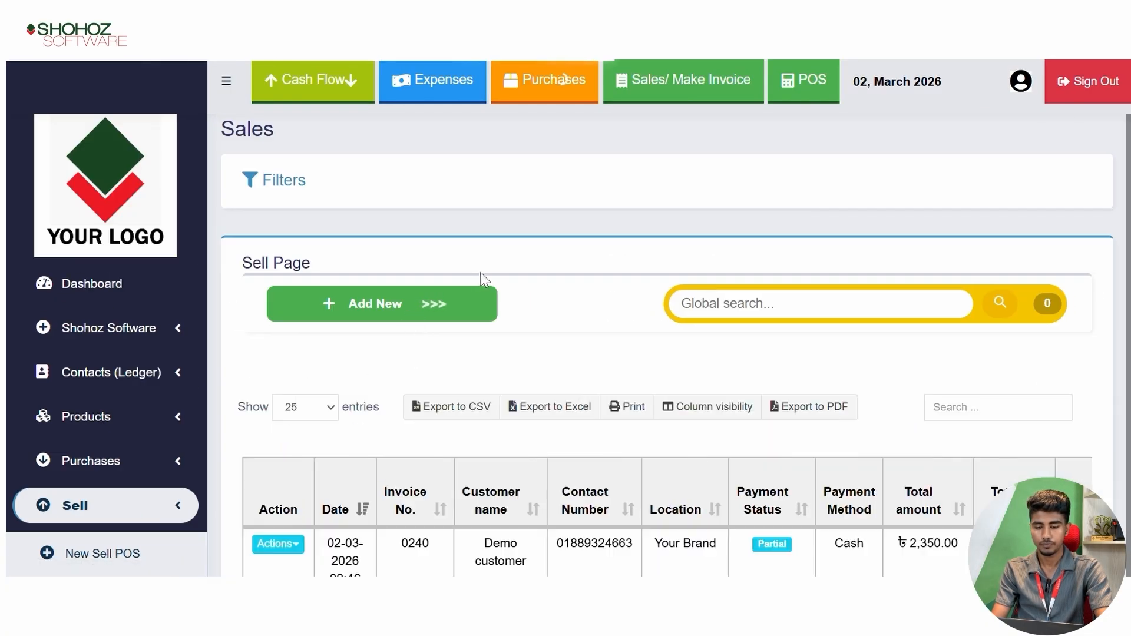
scroll(495, 268, down, 5)
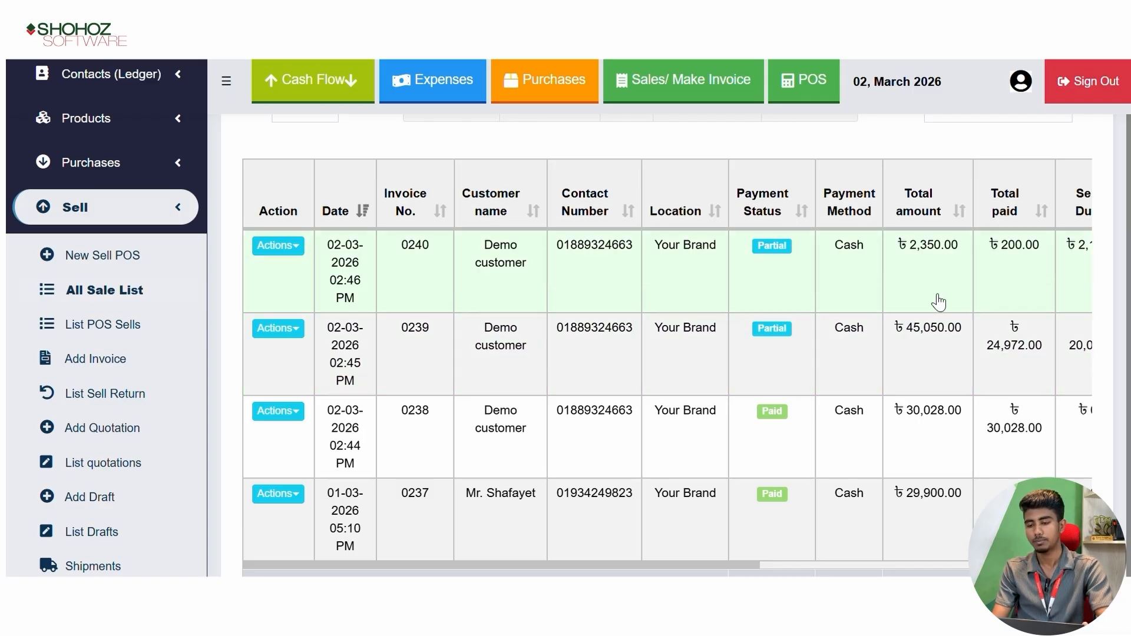
click(74, 160)
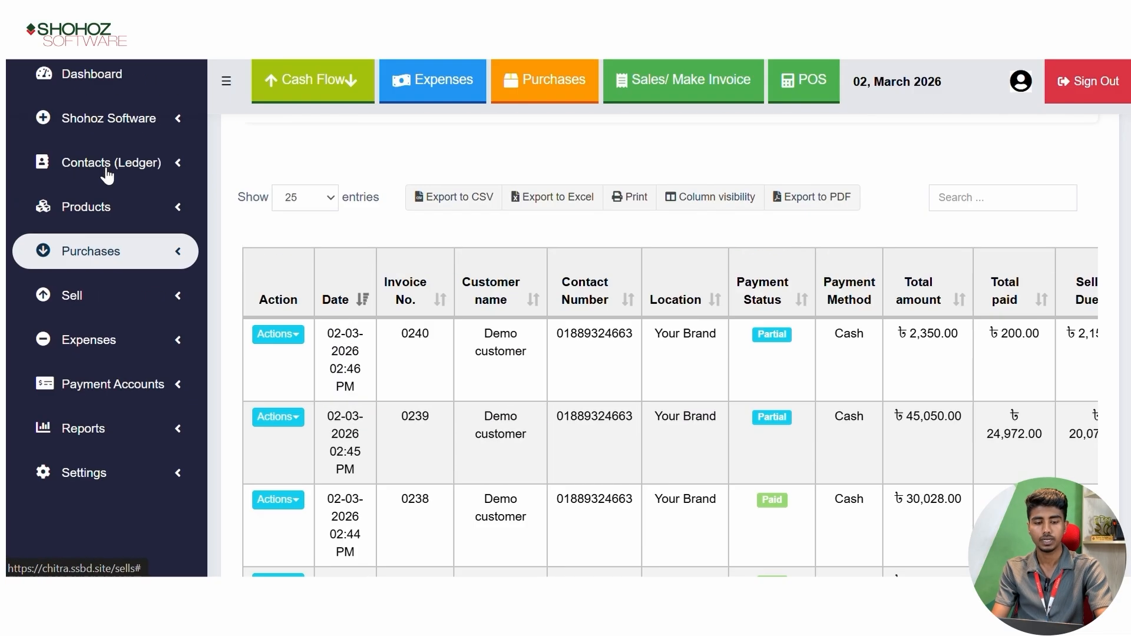
click(107, 170)
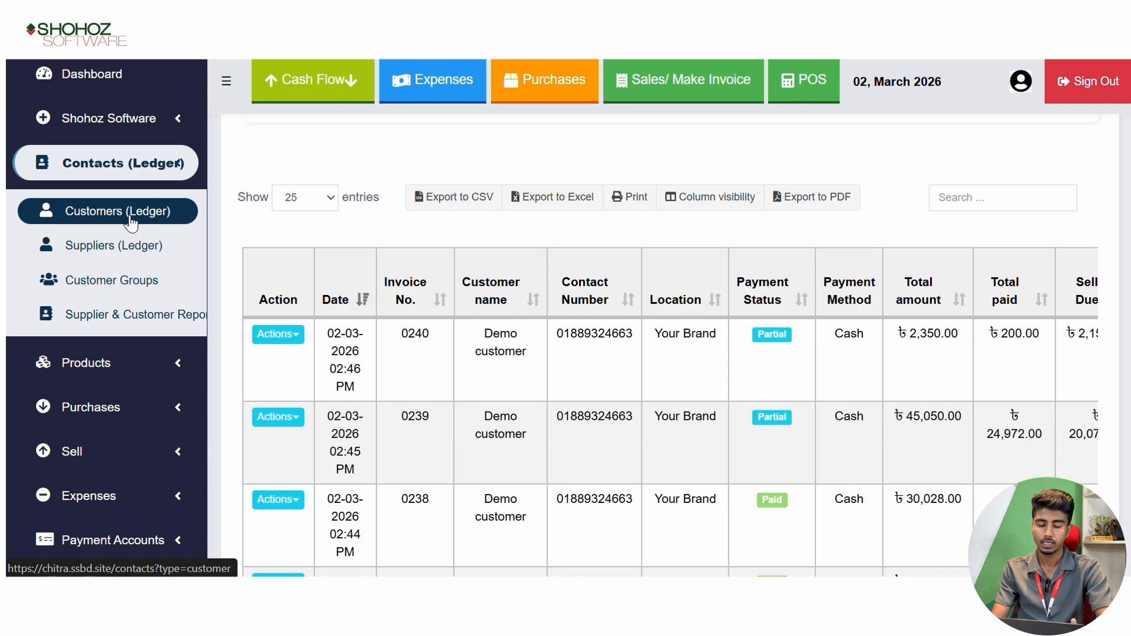
click(281, 333)
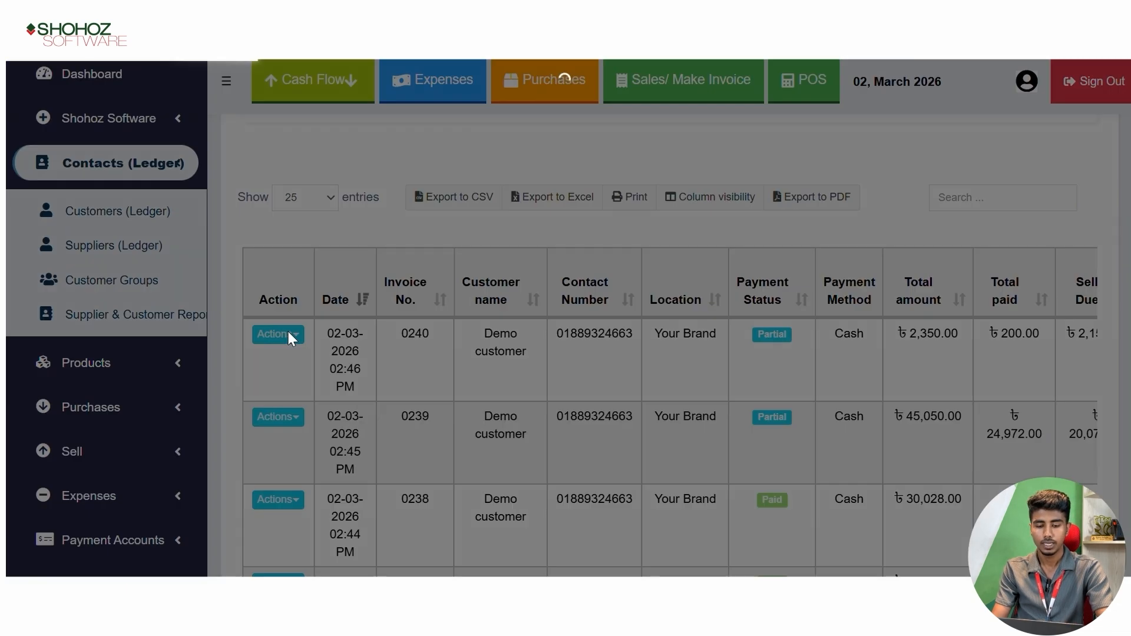
click(1057, 110)
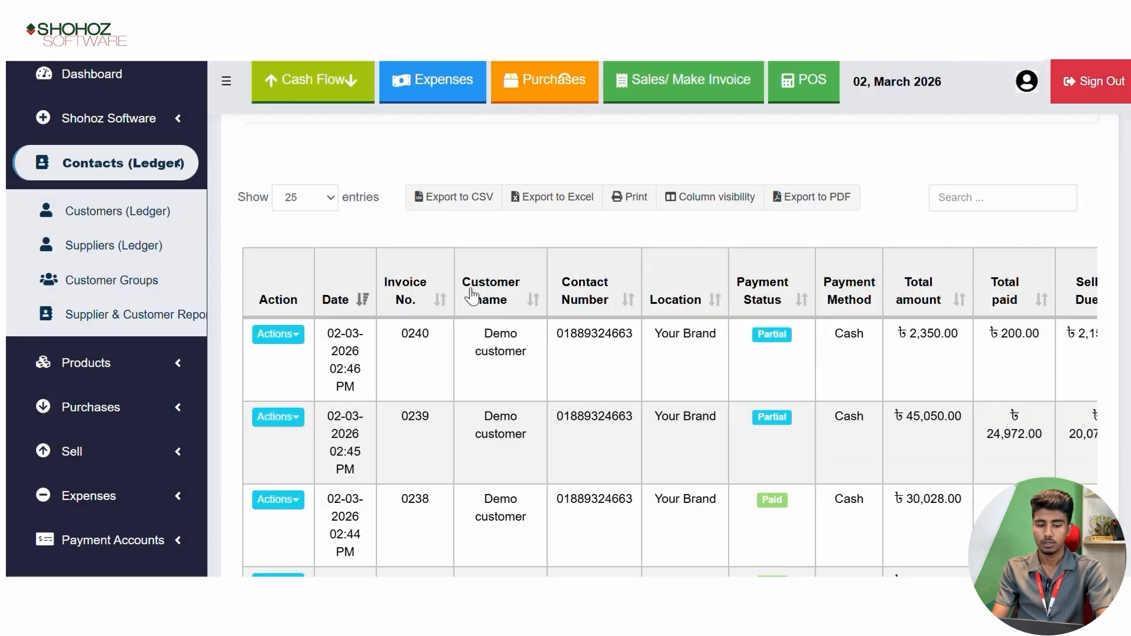
click(298, 335)
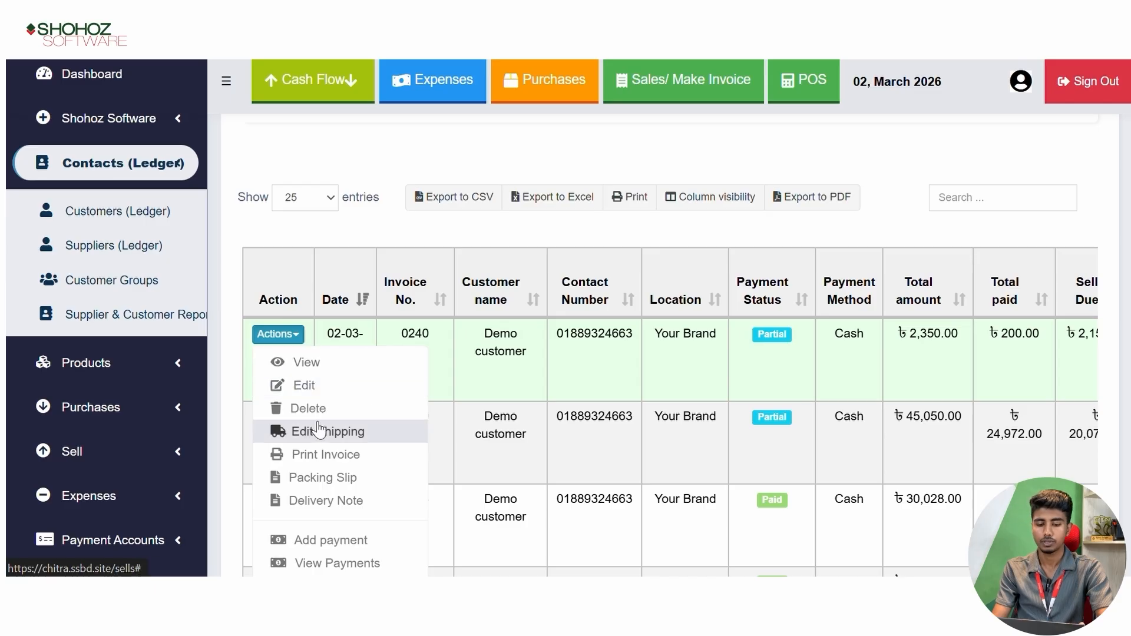
click(328, 540)
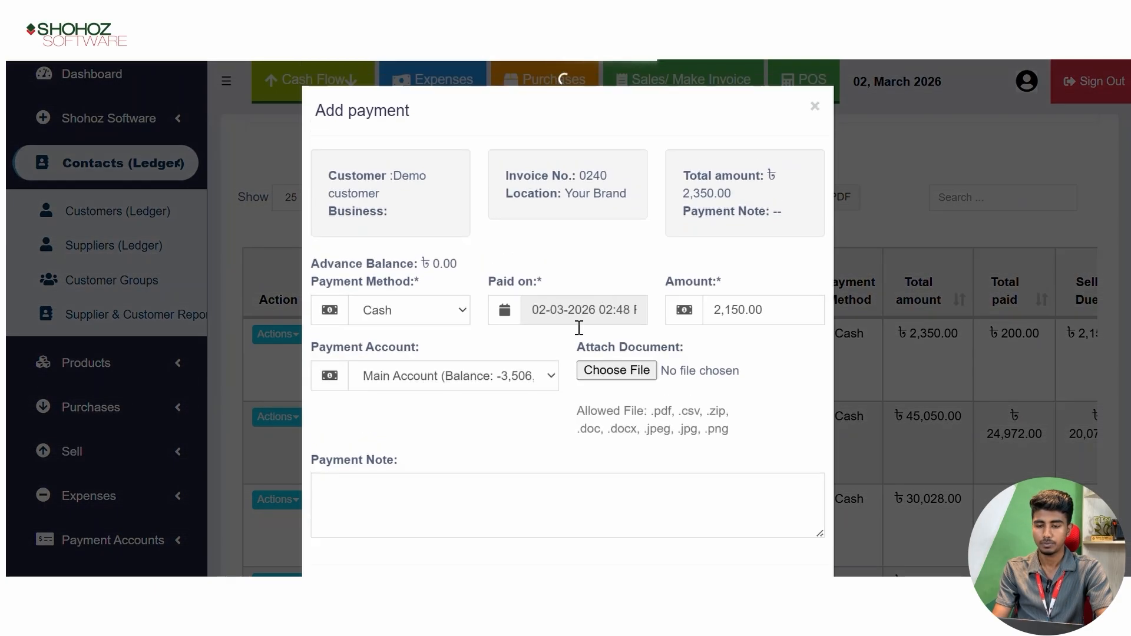
click(814, 112)
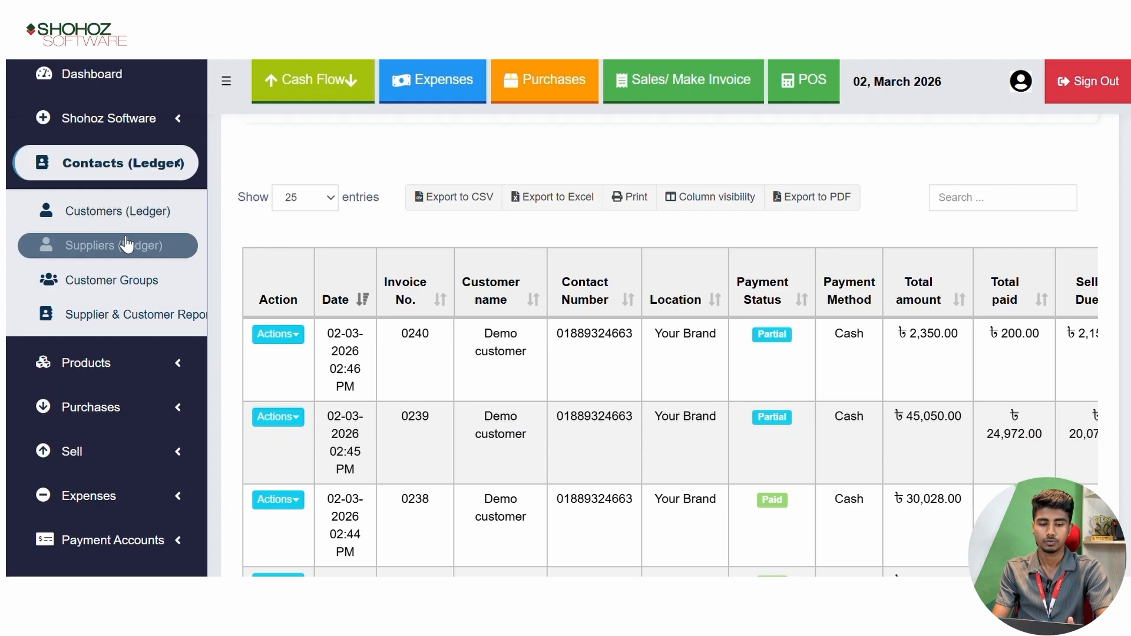
From the customers list, record a 22,228.00 cash payment for Demo customer's full remaining due to the Main Account and save it
click(132, 210)
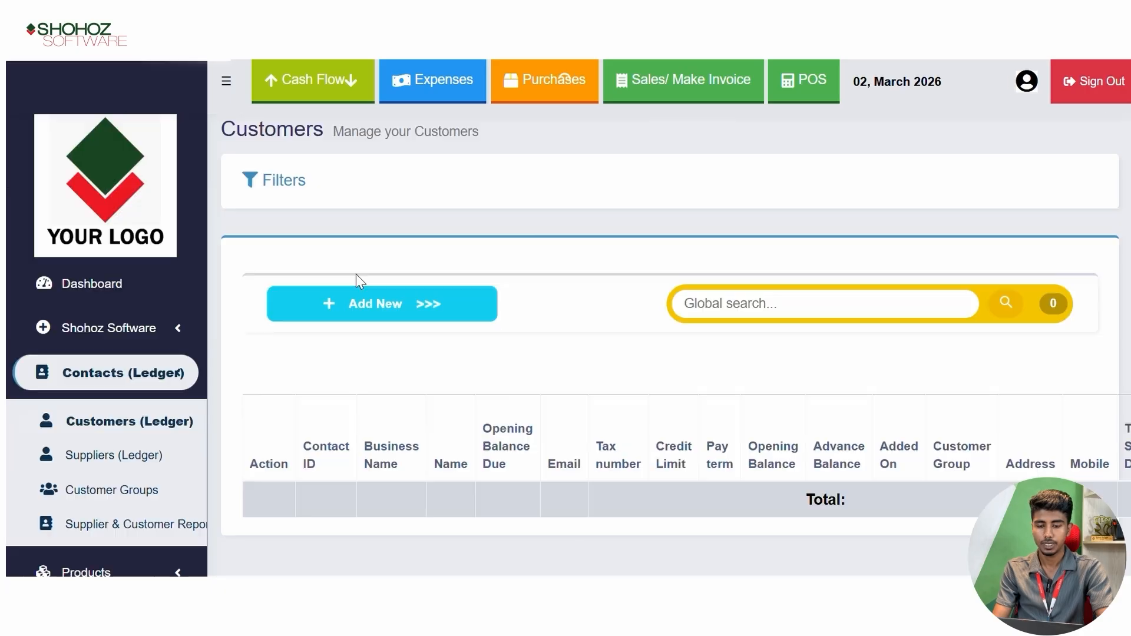
scroll(521, 306, down, 5)
click(265, 290)
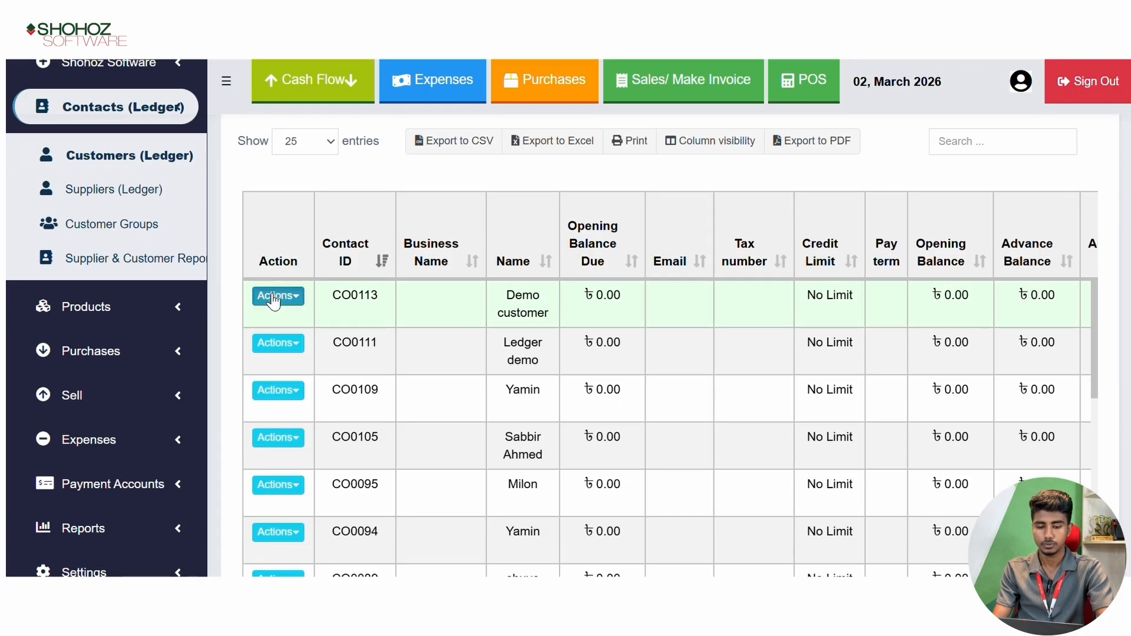
click(315, 323)
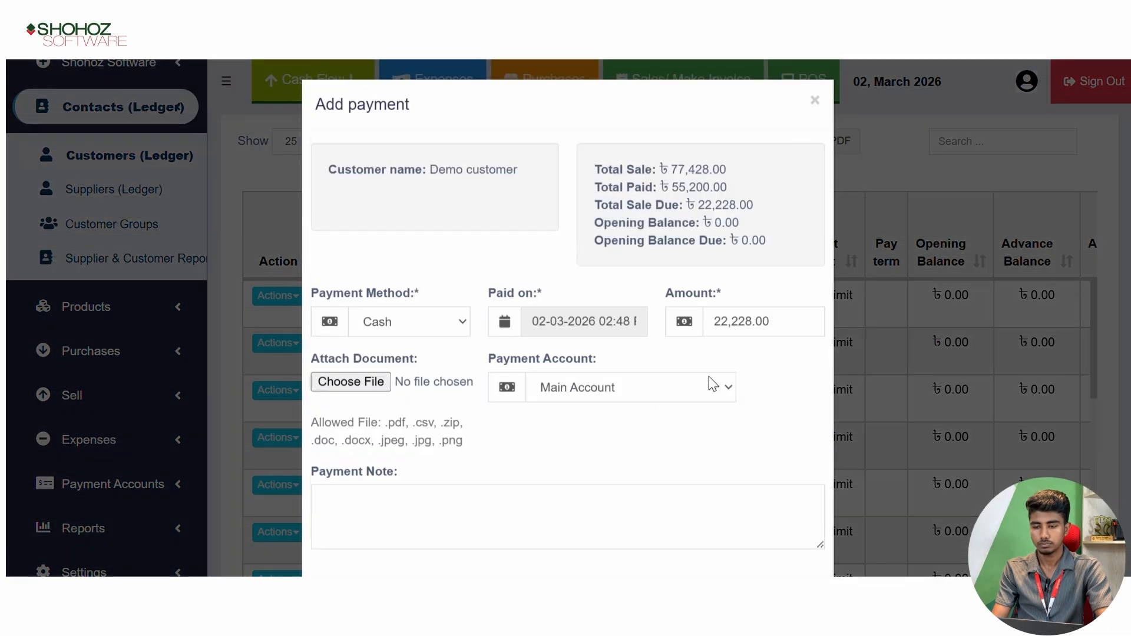
scroll(743, 383, down, 2)
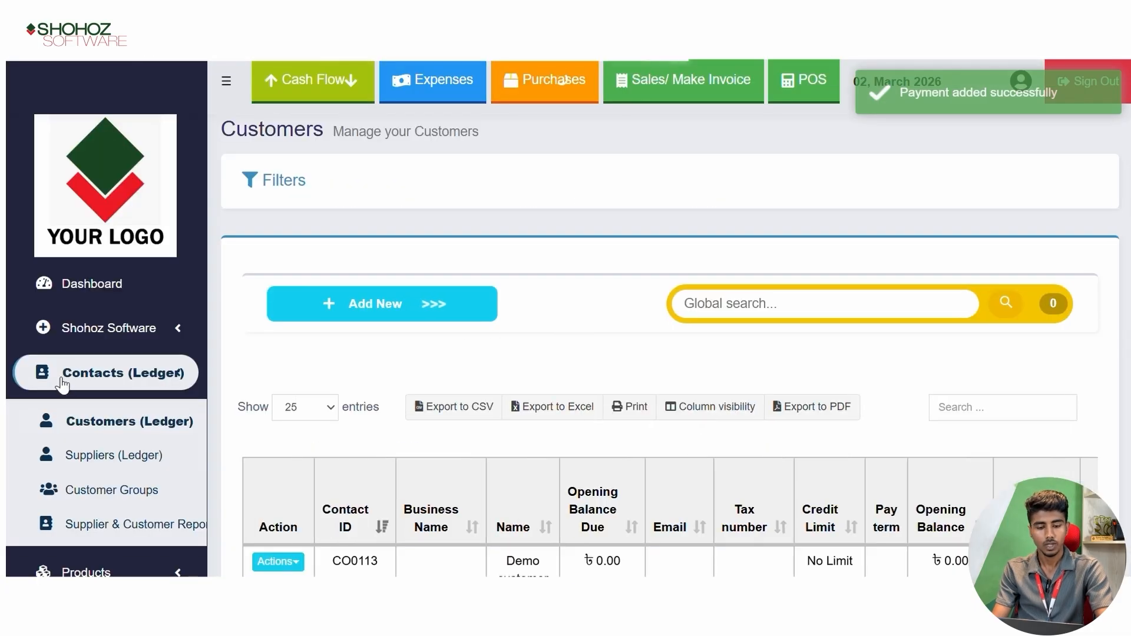
Return to the list of all sales and compare the payment status, total and paid amounts of Demo customer's invoices
click(135, 377)
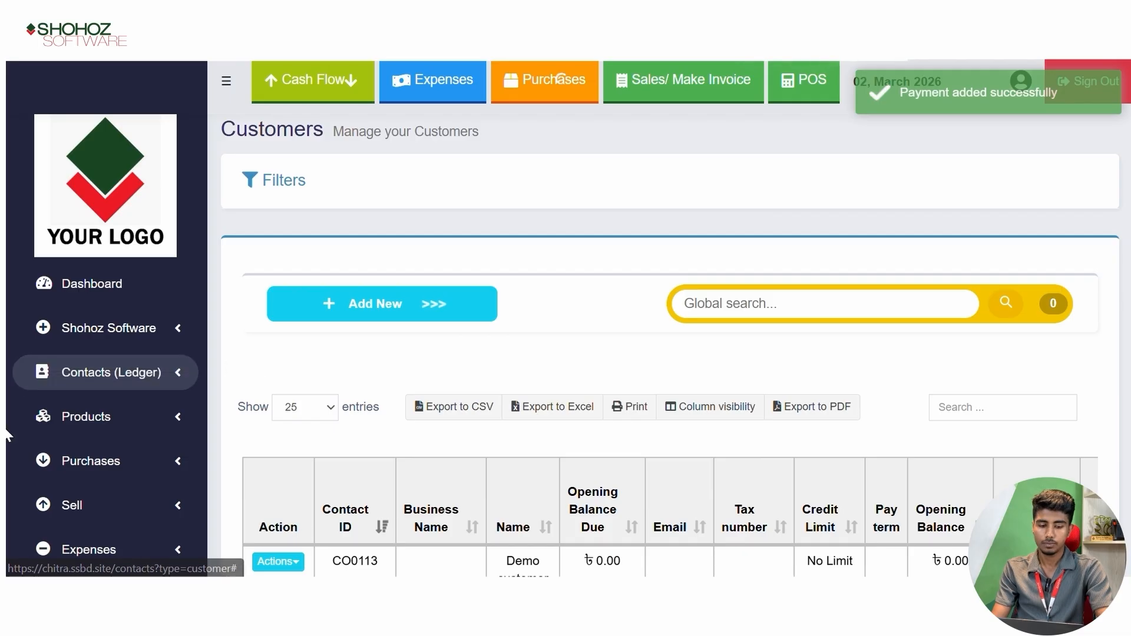
click(117, 507)
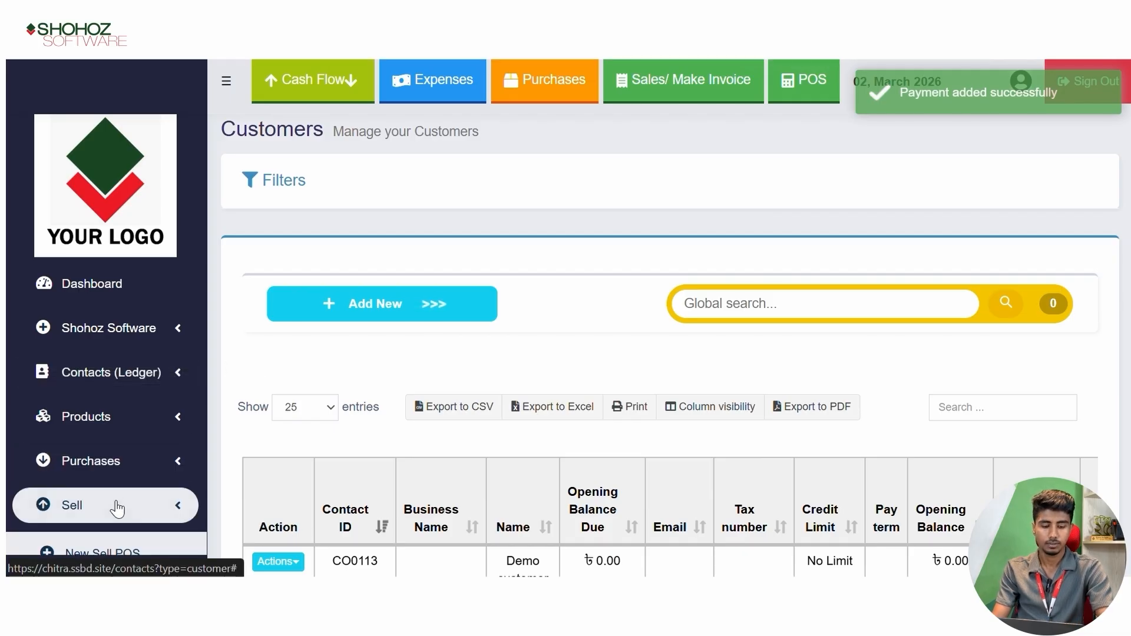
scroll(116, 501, down, 2)
click(102, 421)
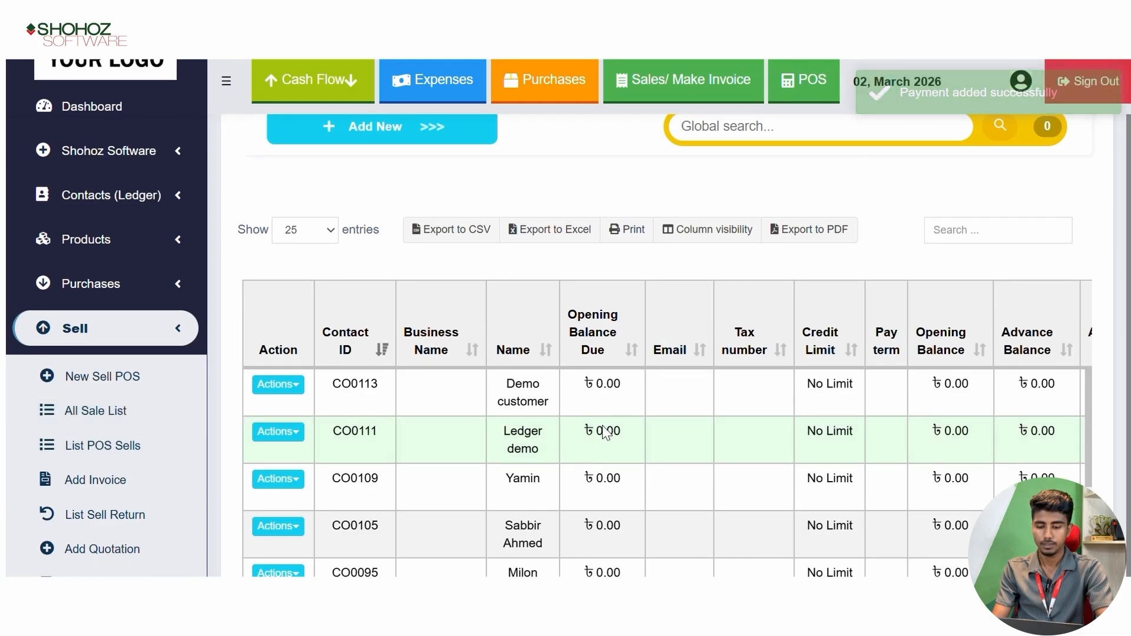
scroll(755, 379, down, 1)
scroll(760, 378, down, 4)
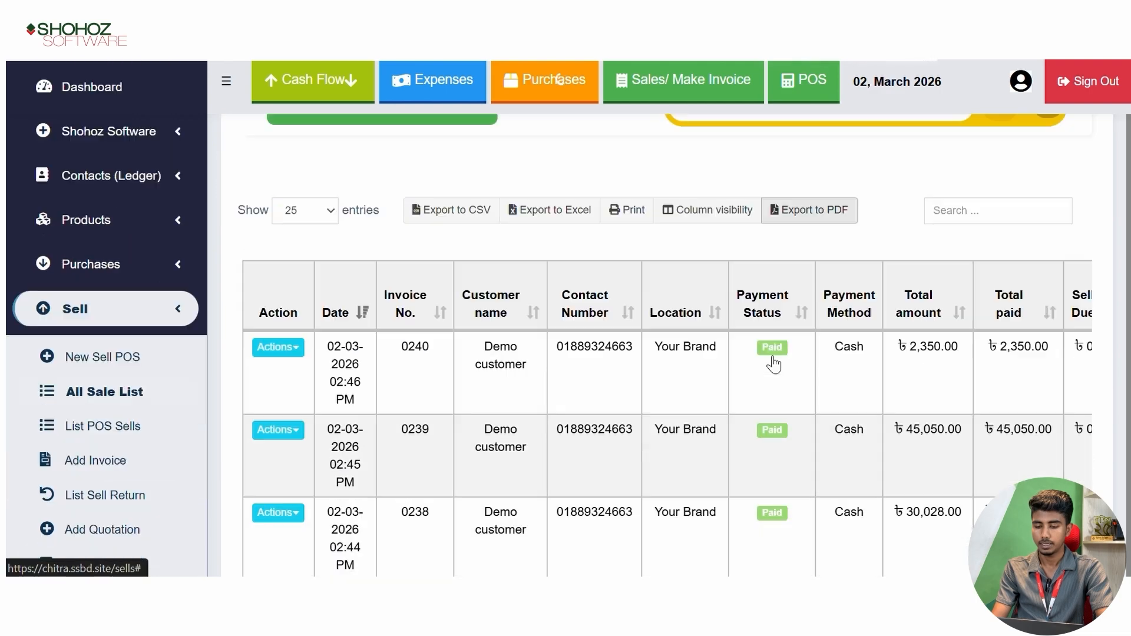
scroll(786, 396, up, 1)
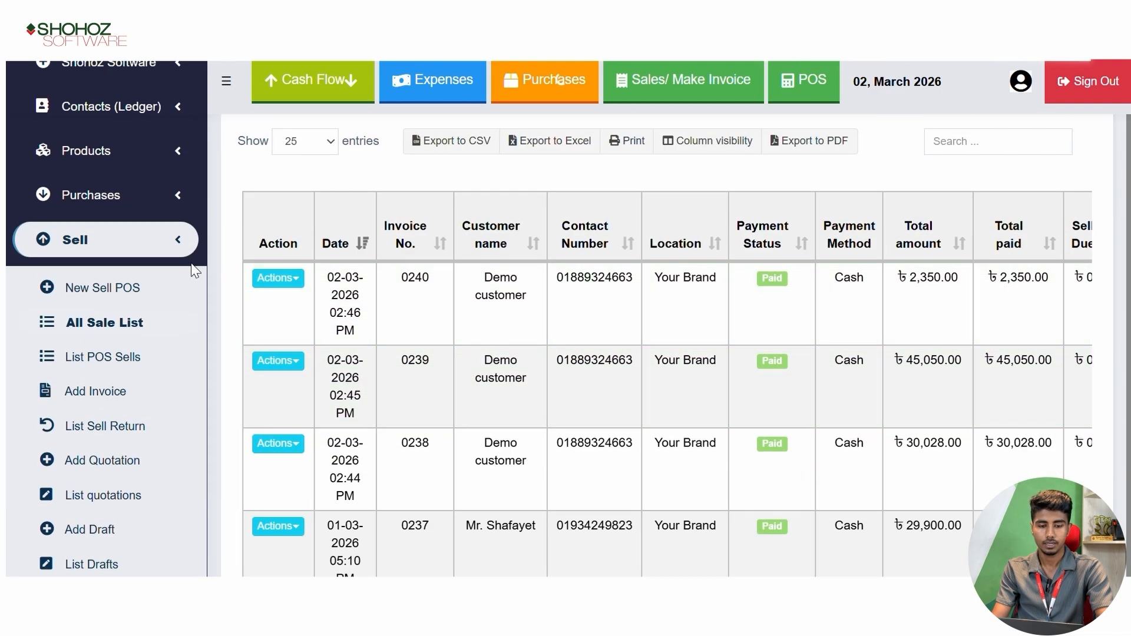
Reopen Demo customer's ledger from the customers list and review the account summary and all invoice and payment entries
click(170, 239)
click(163, 108)
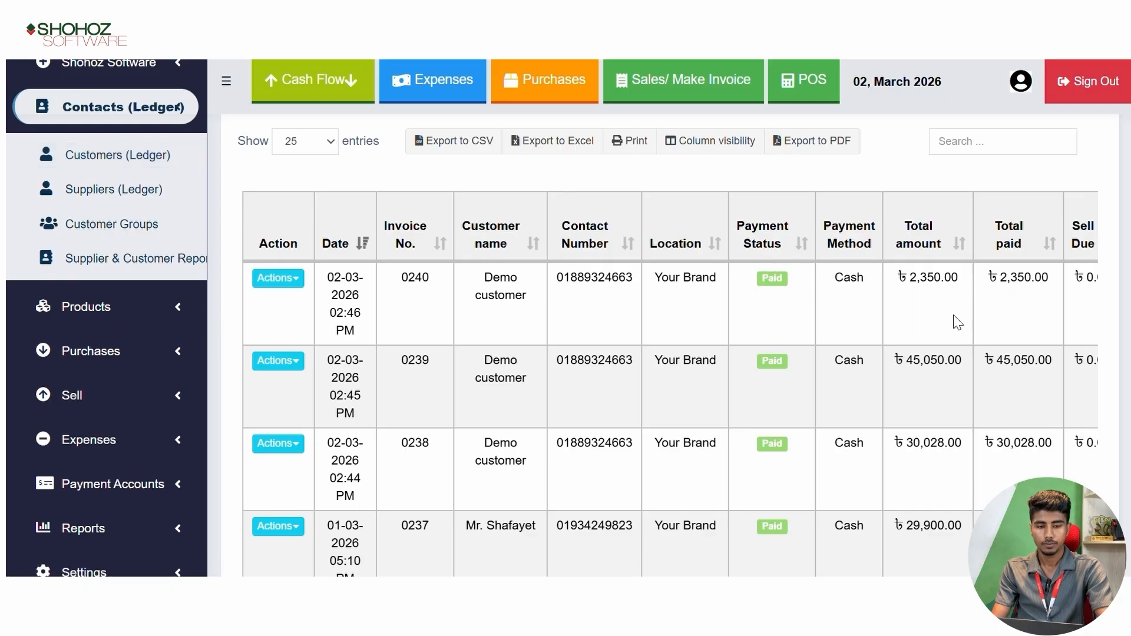
scroll(849, 329, down, 4)
scroll(851, 325, down, 3)
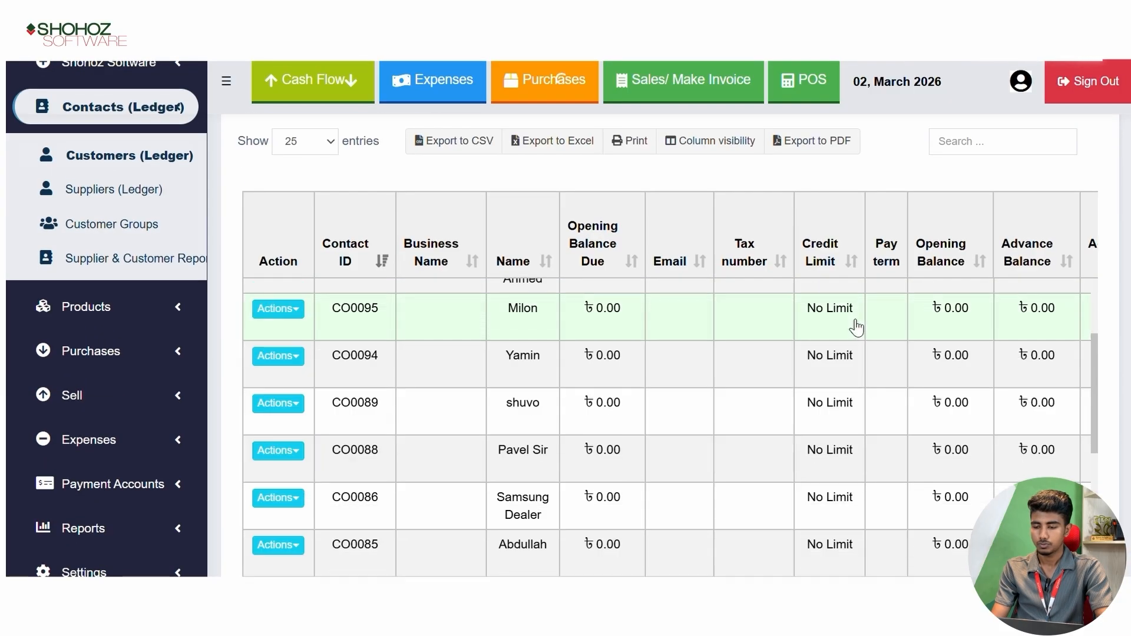
scroll(613, 366, up, 3)
click(258, 299)
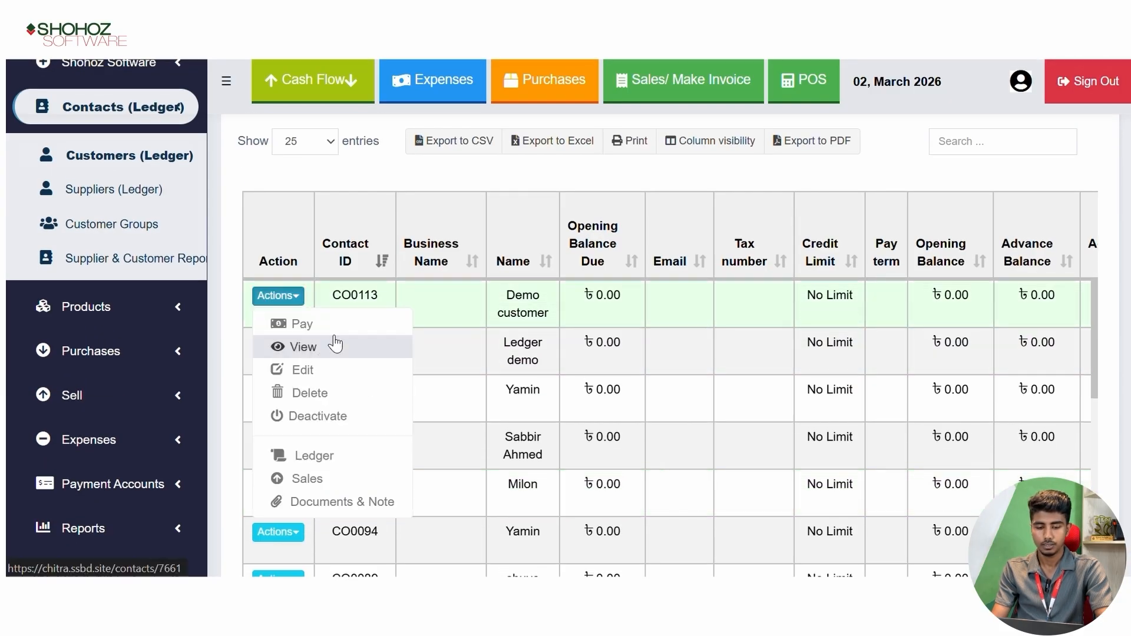
click(336, 347)
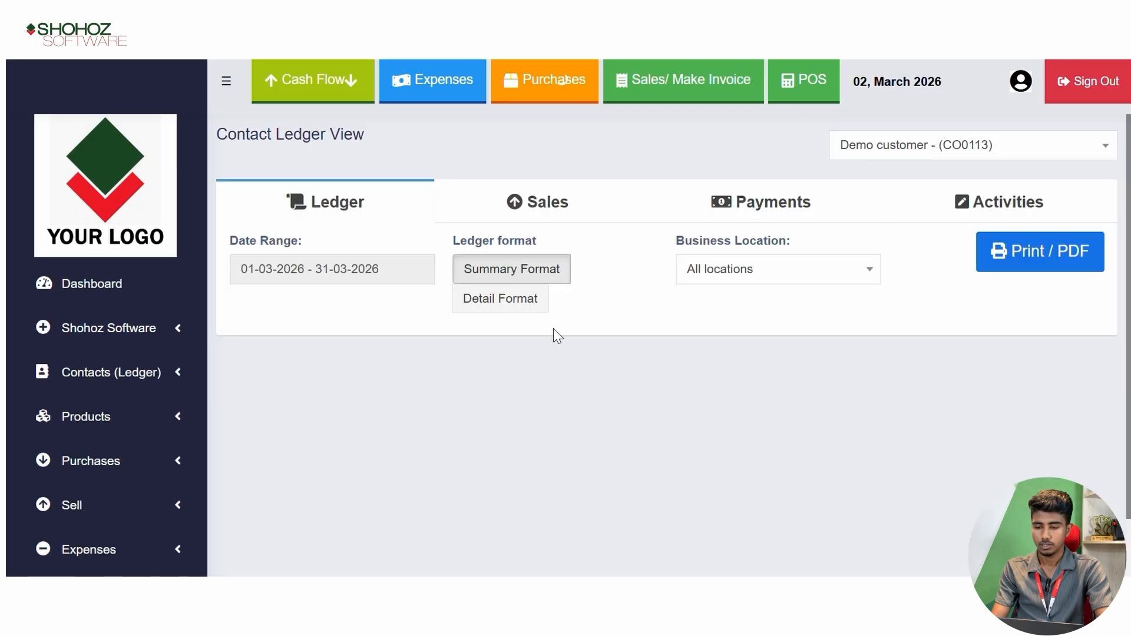
scroll(1115, 281, down, 5)
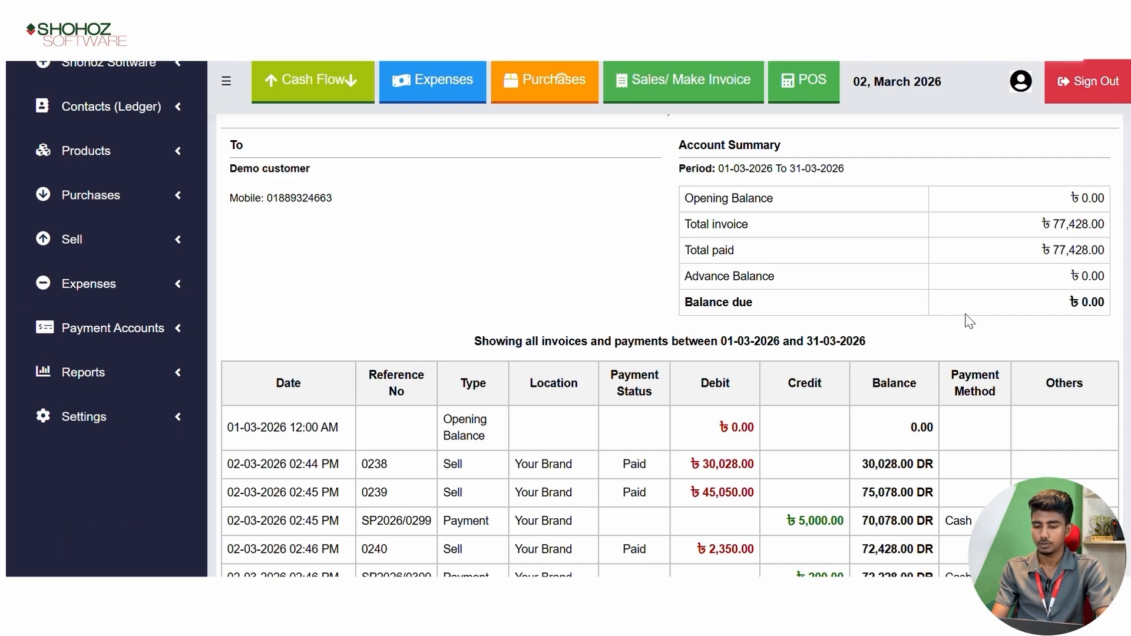
scroll(969, 321, down, 3)
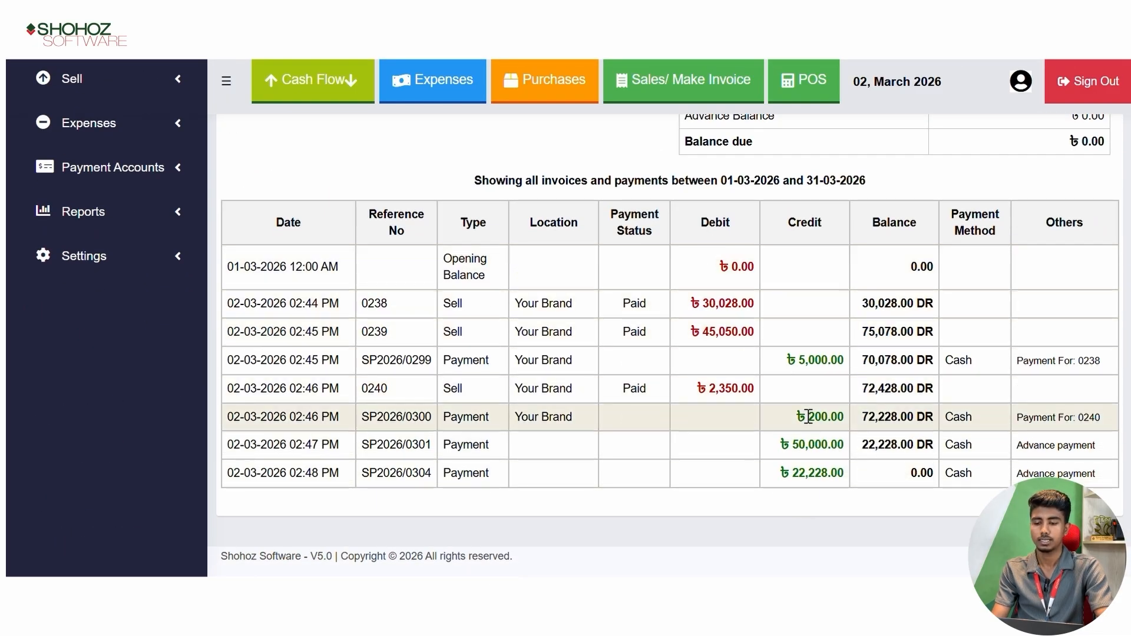
scroll(784, 389, up, 5)
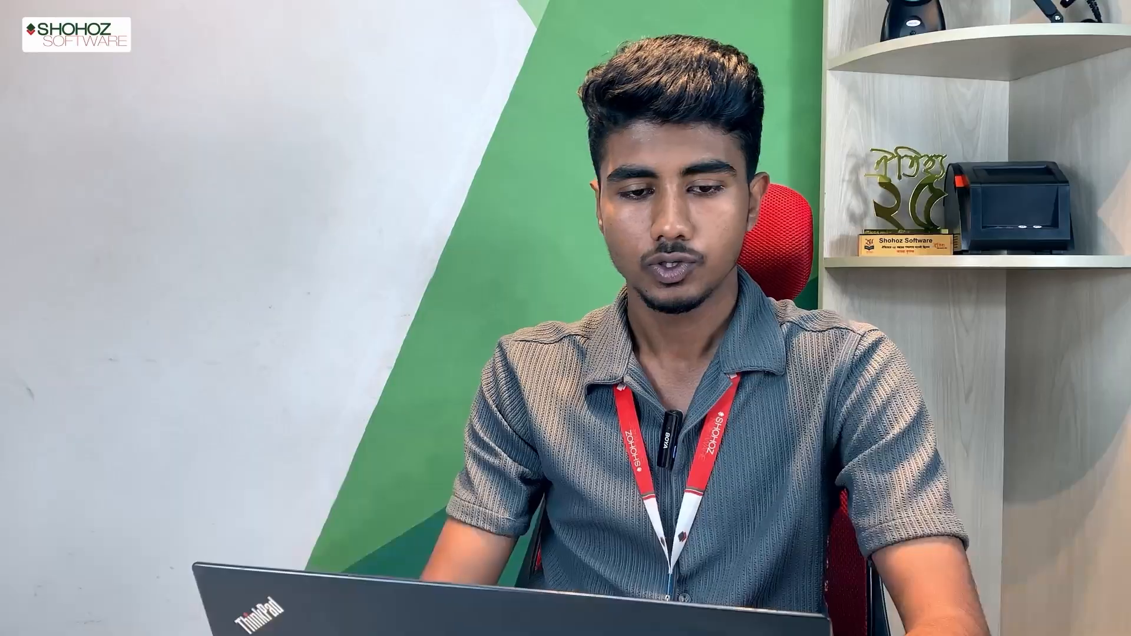